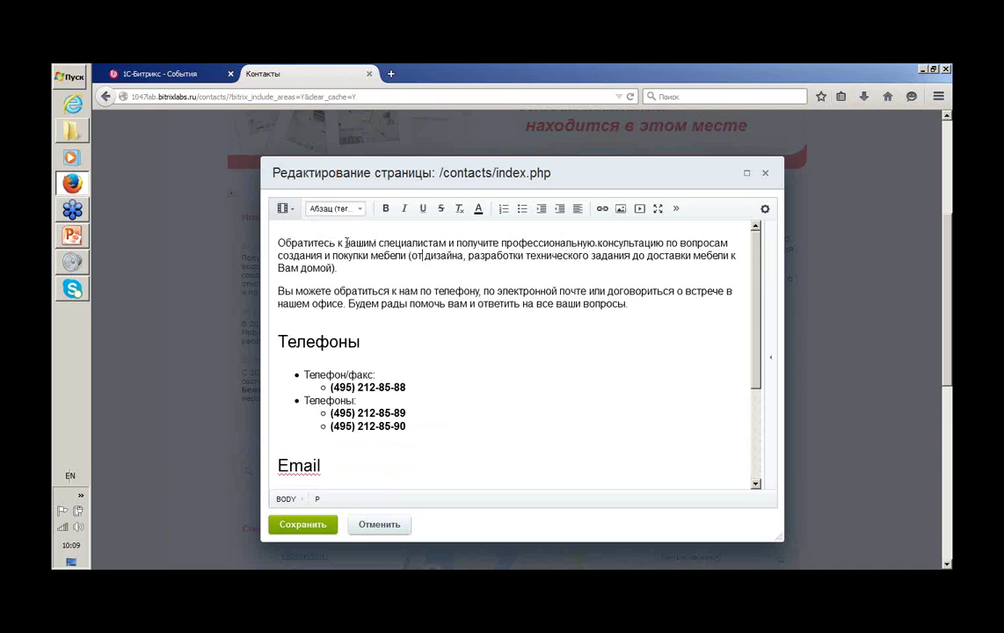
Expand the component list beside the contacts page content in the visual editor and save the page.
left_click_drag(345, 243, 377, 243)
scroll(557, 371, "down", 3)
scroll(825, 338, "down", 3)
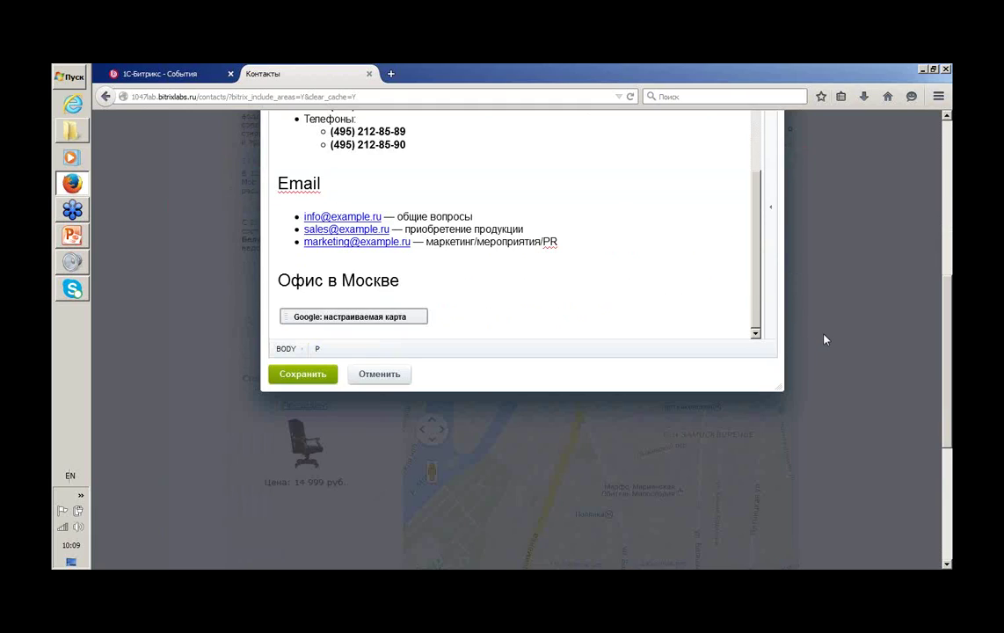
scroll(818, 387, "up", 5)
scroll(814, 383, "down", 2)
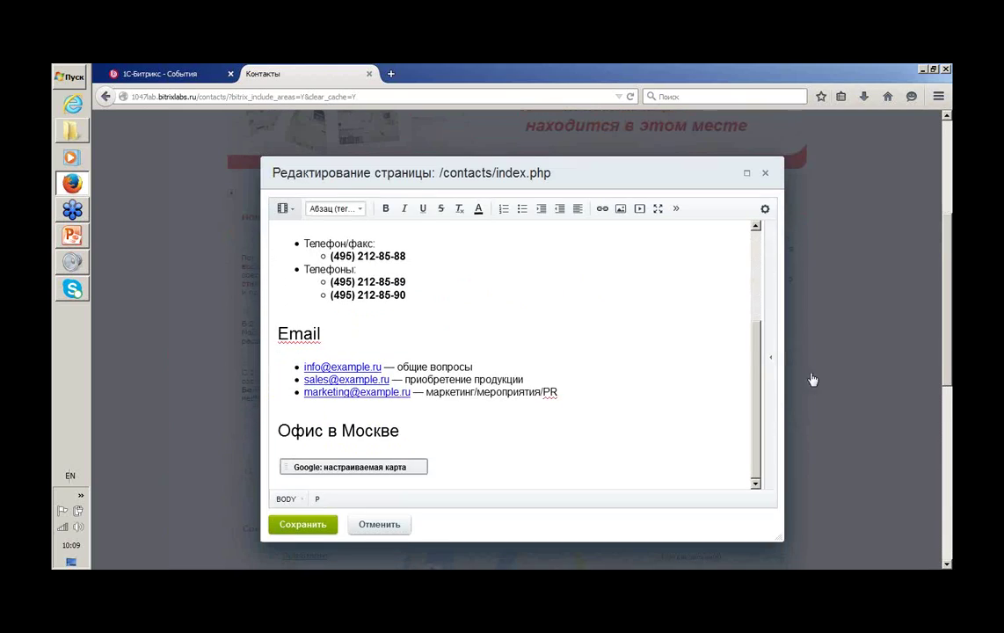
left_click(771, 361)
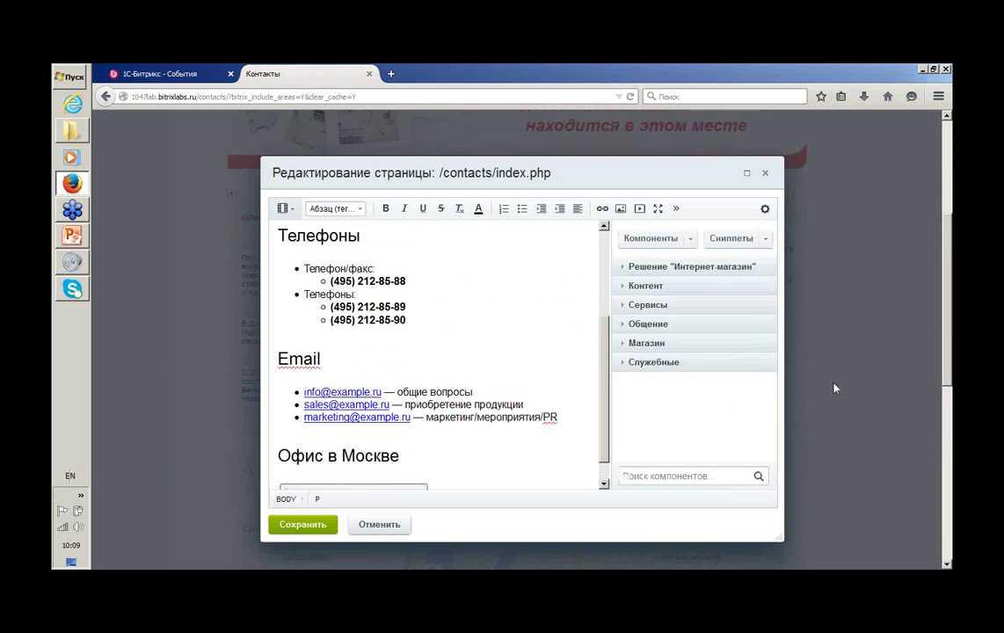
scroll(674, 314, "down", 3)
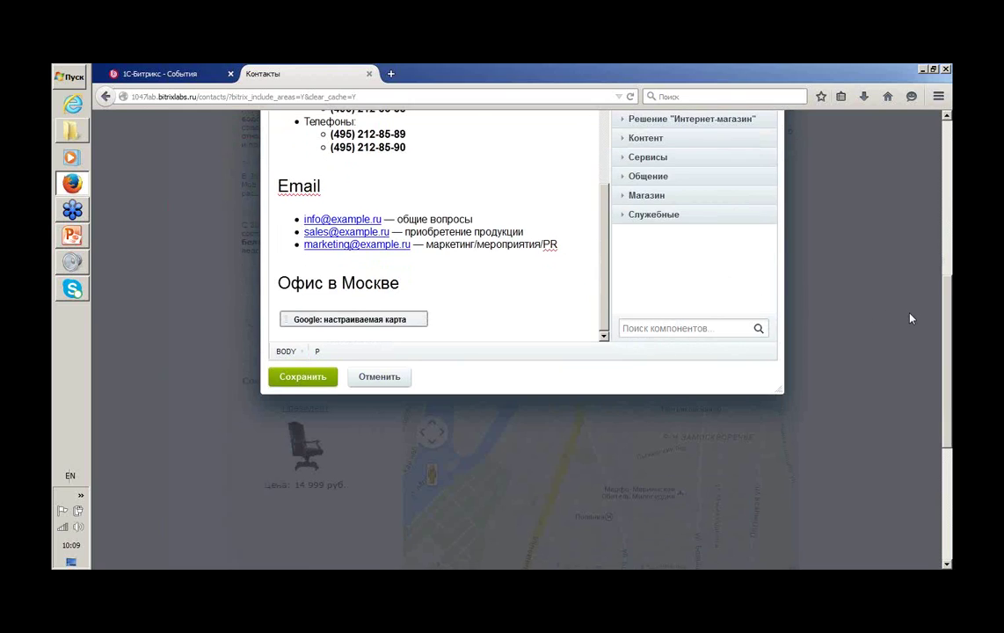
scroll(911, 318, "up", 3)
scroll(911, 318, "down", 3)
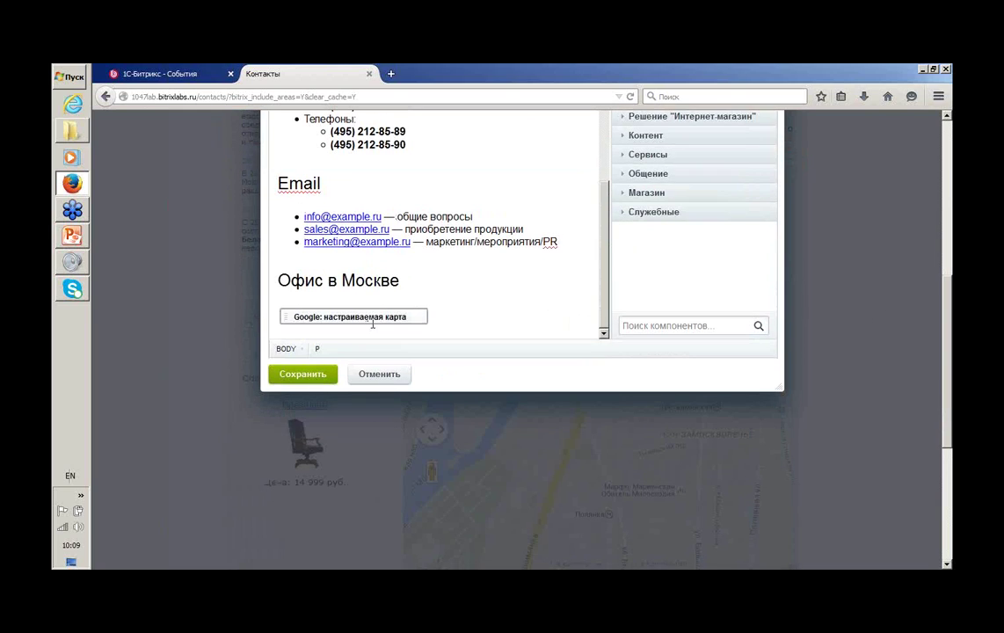
left_click(315, 376)
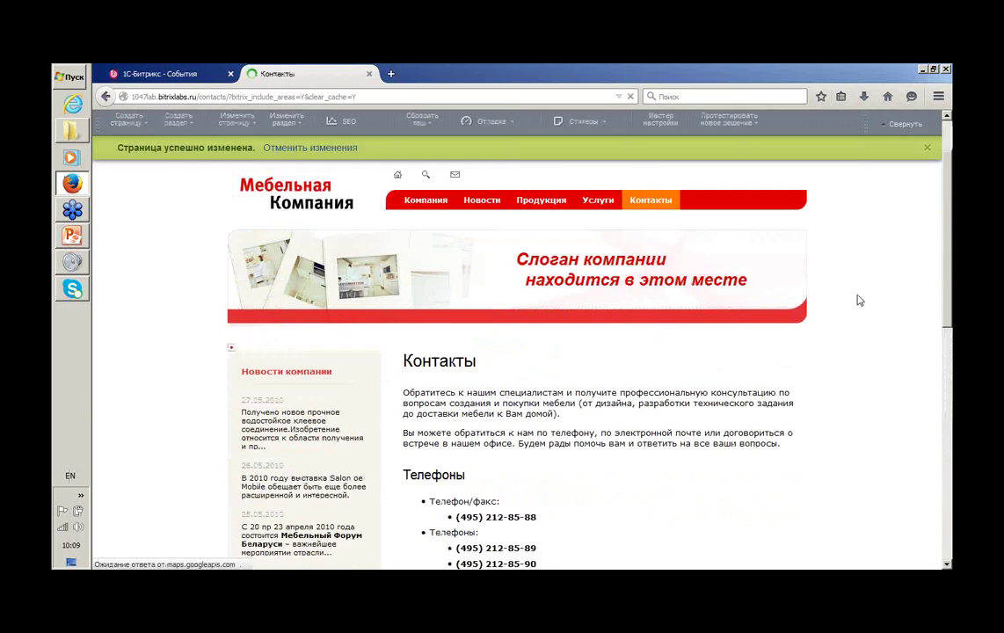
Look over the saved contacts page, from the introductory text to the map under "Офис в Москве".
scroll(871, 317, "down", 5)
scroll(884, 337, "down", 6)
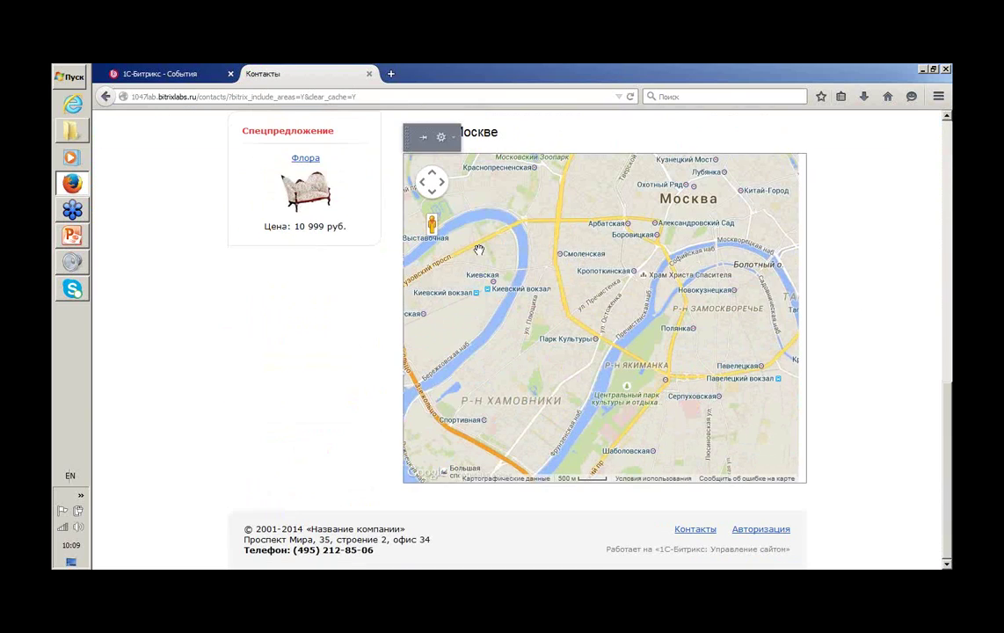
scroll(870, 399, "up", 6)
scroll(869, 400, "down", 5)
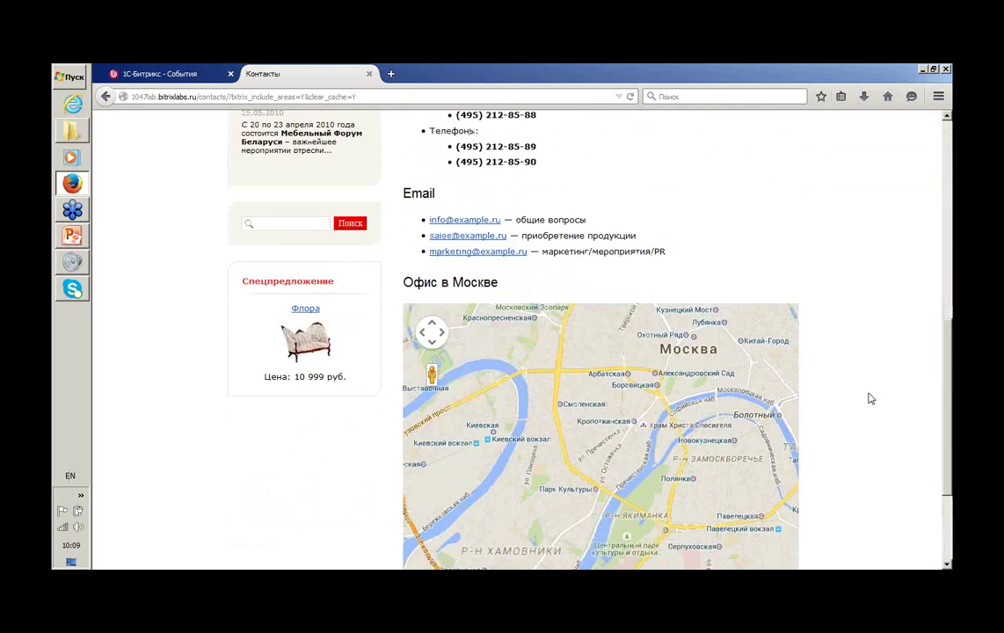
scroll(871, 399, "up", 6)
mouse_move(513, 246)
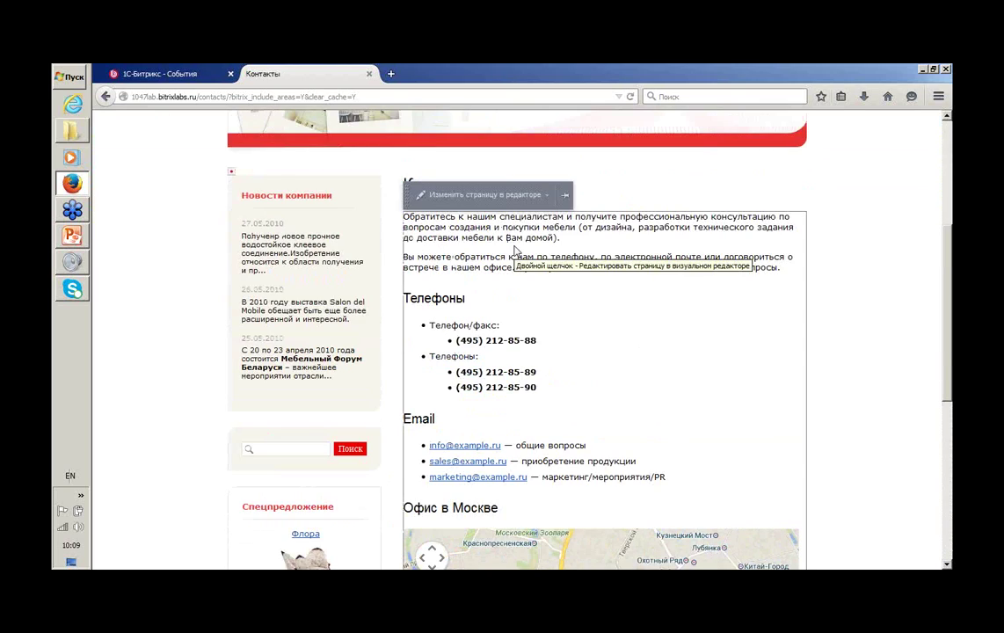
scroll(719, 480, "down", 5)
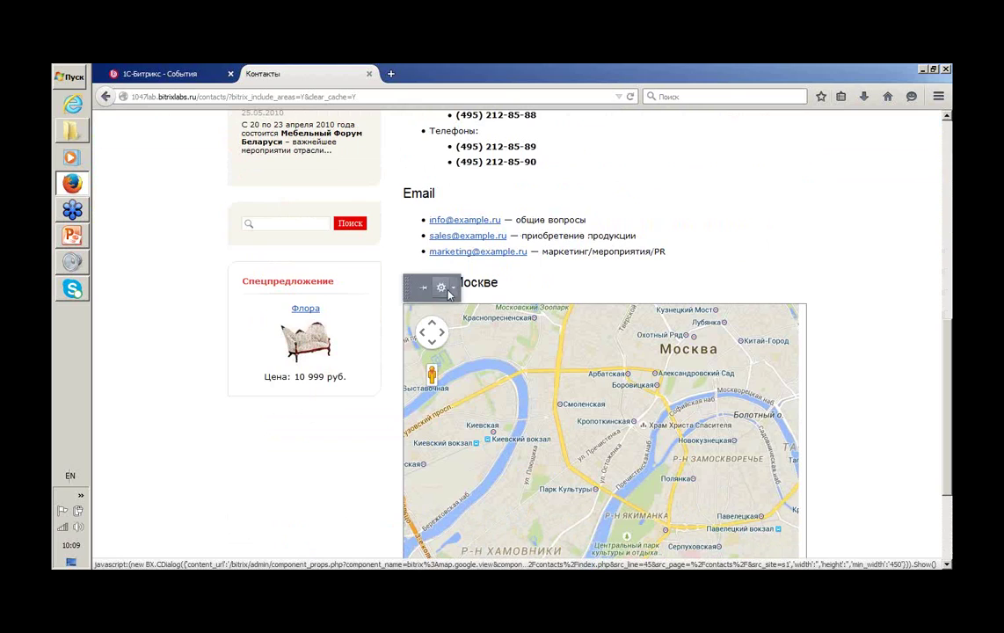
scroll(597, 306, "up", 6)
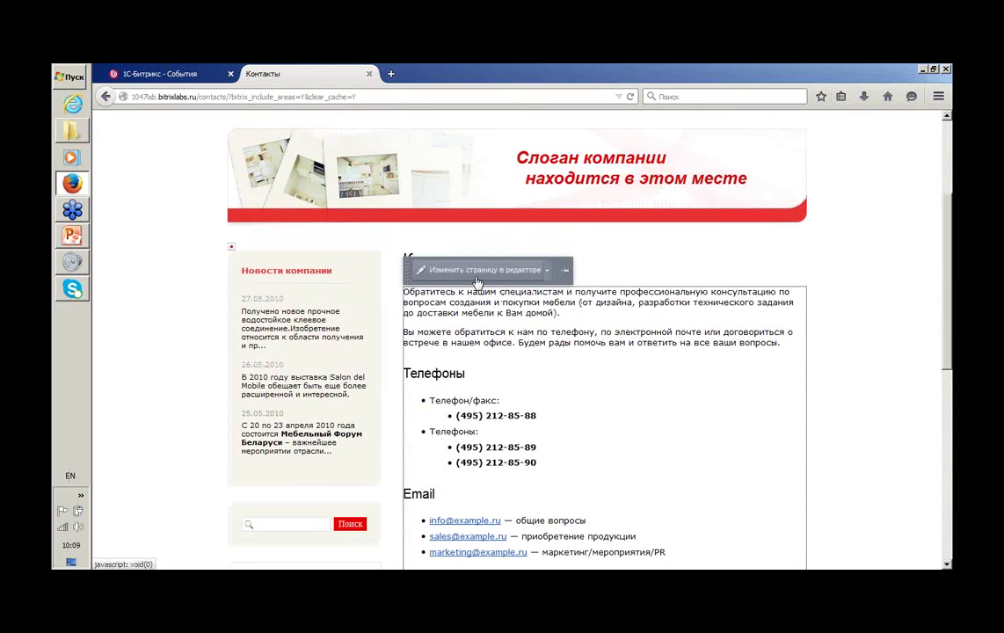
Open the contacts page in the visual editor and bring up the parameters of the "Google: настраиваемая карта" component.
left_click(475, 278)
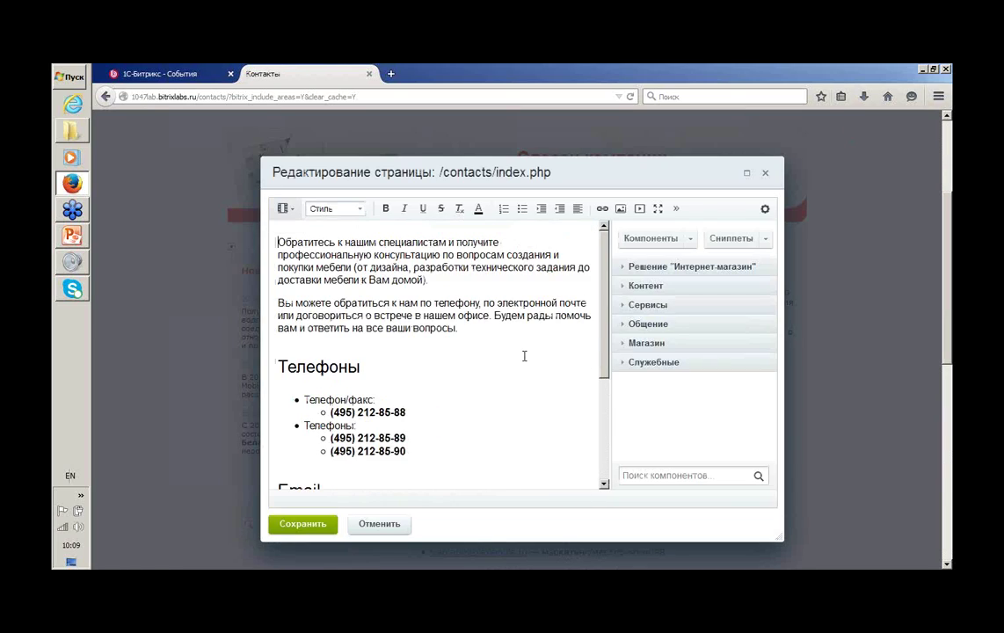
scroll(524, 354, "down", 4)
left_click(376, 463)
double_click(376, 463)
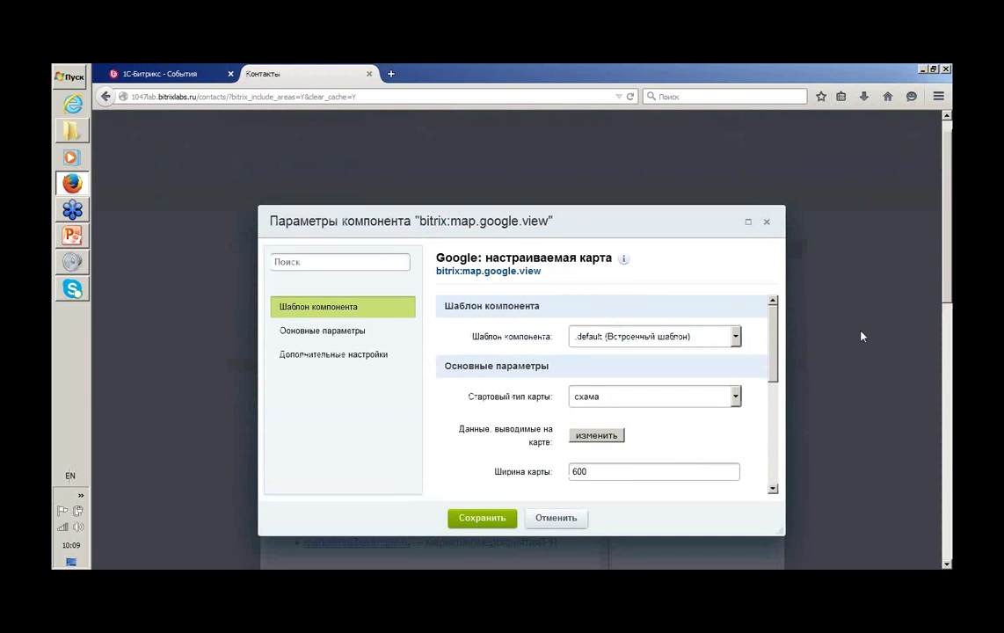
scroll(859, 333, "down", 2)
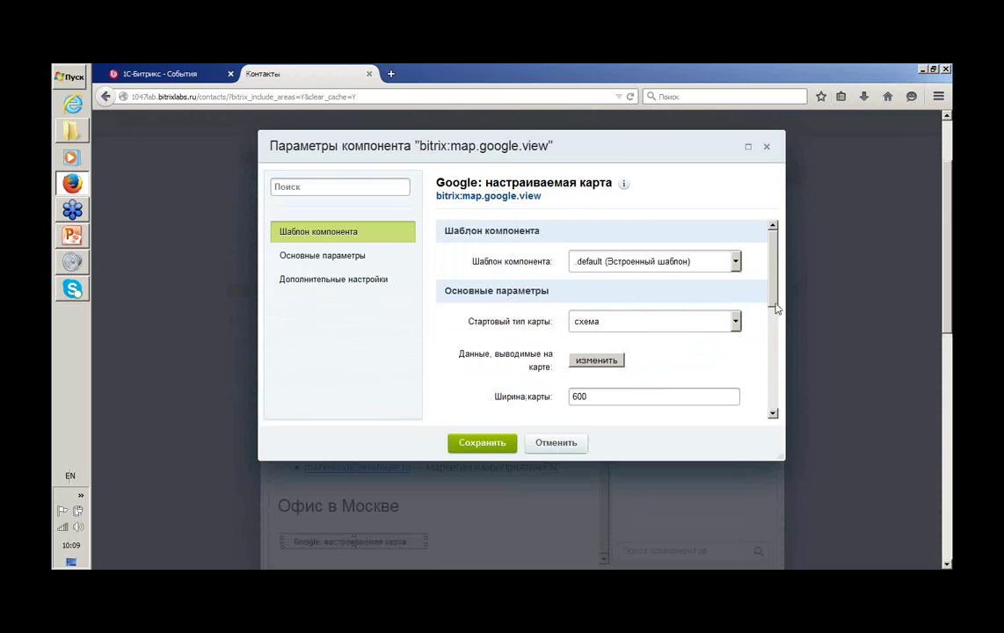
Set the map's starting type to "спутник".
left_click_drag(777, 295, 780, 307)
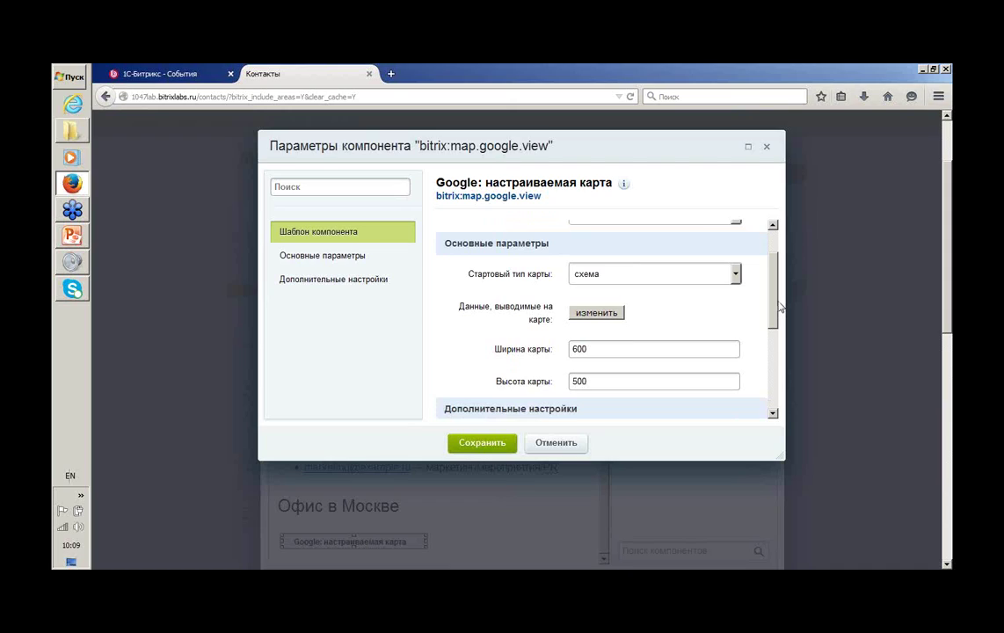
left_click(690, 278)
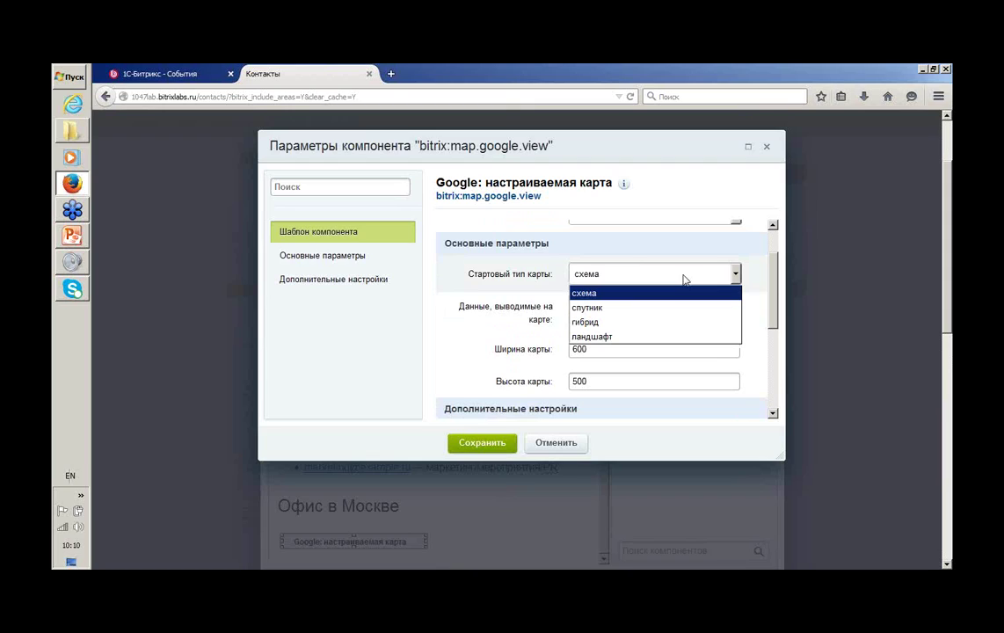
left_click(594, 308)
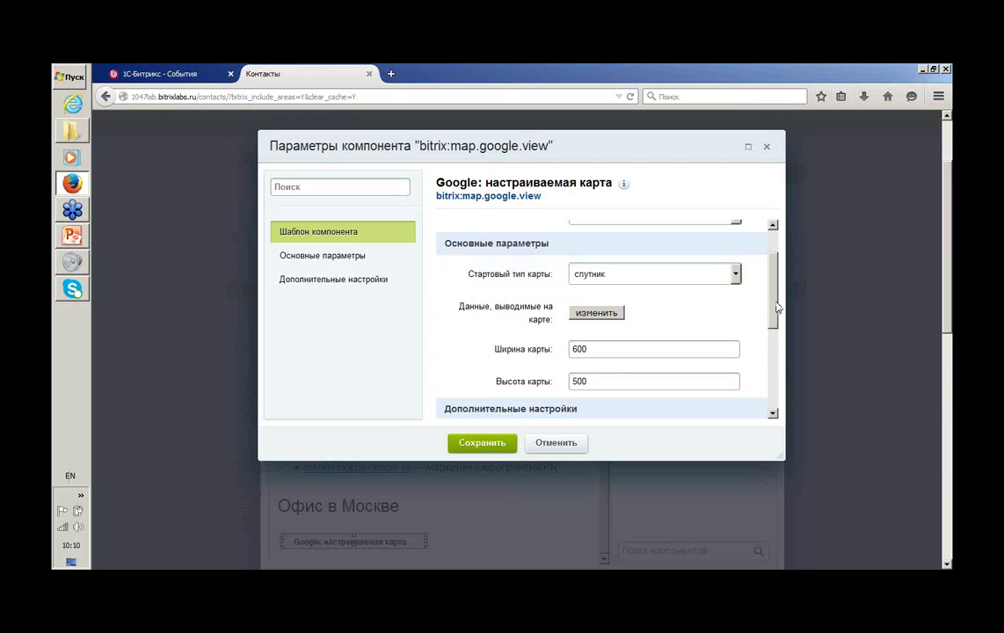
Set both the map's width and its height to 700.
scroll(777, 307, "down", 1)
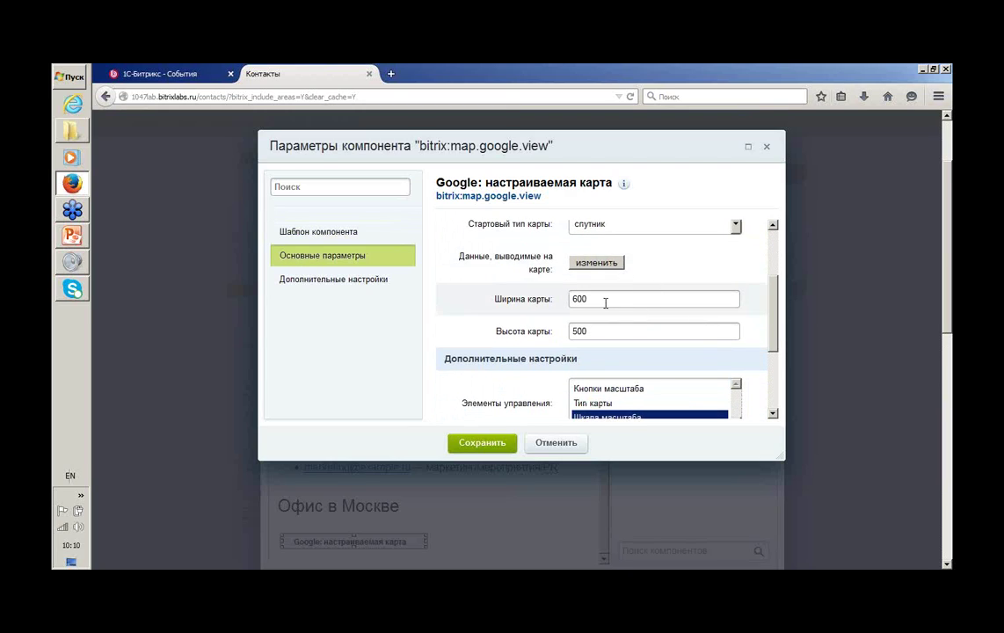
left_click_drag(638, 300, 559, 298)
type("700")
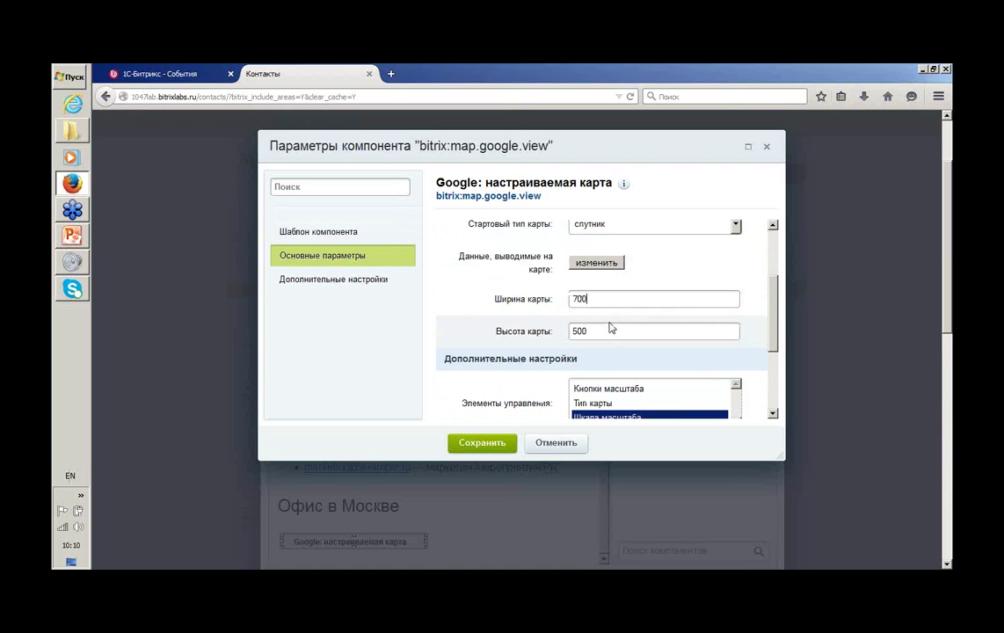
left_click_drag(603, 332, 554, 332)
type("700")
Save the map component's parameters and the page, and check the map on the contacts page.
scroll(739, 330, "down", 3)
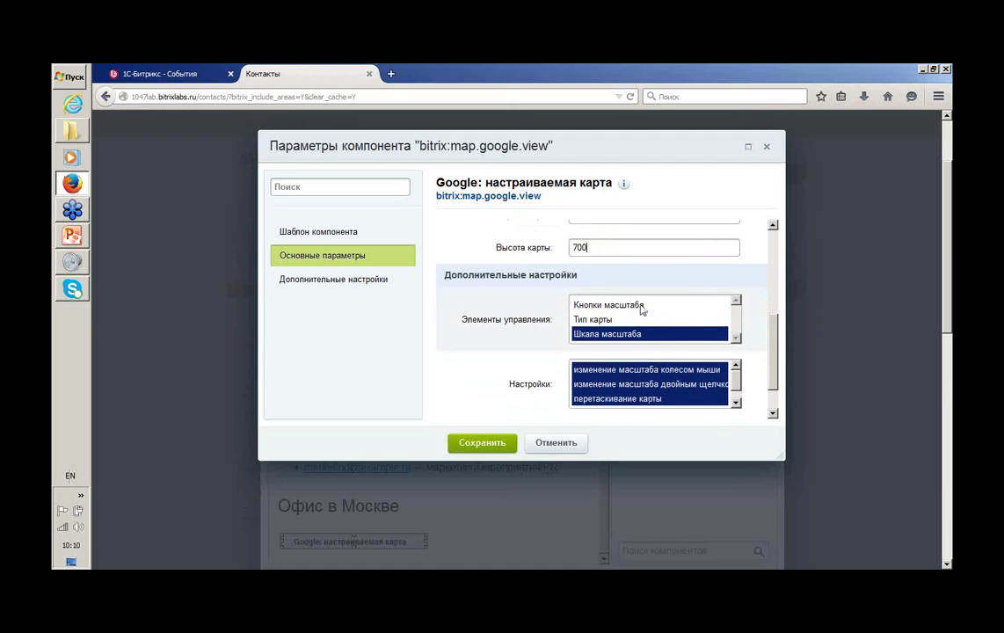
scroll(691, 330, "down", 2)
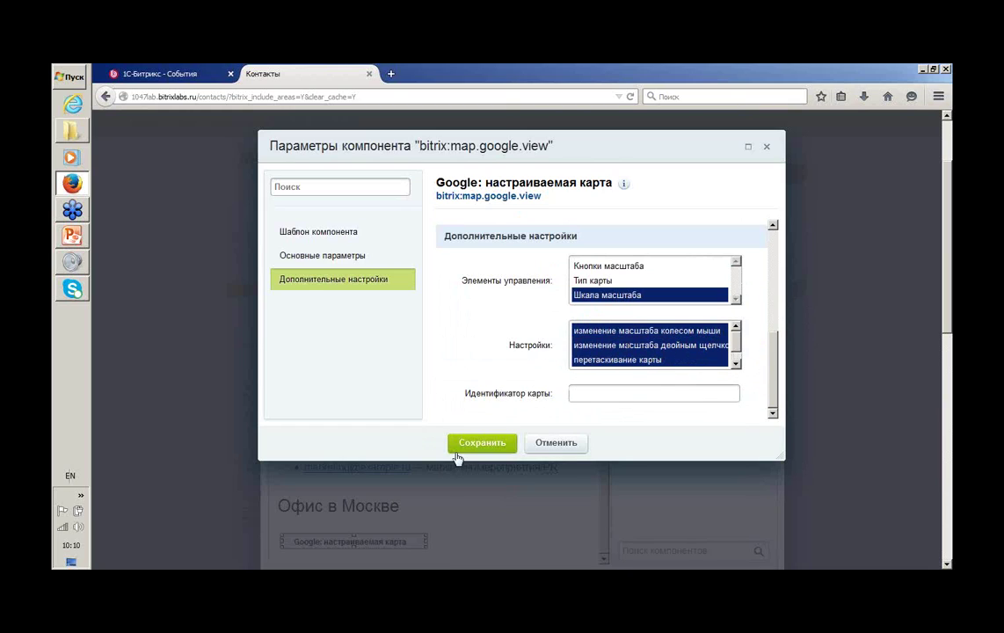
left_click(468, 444)
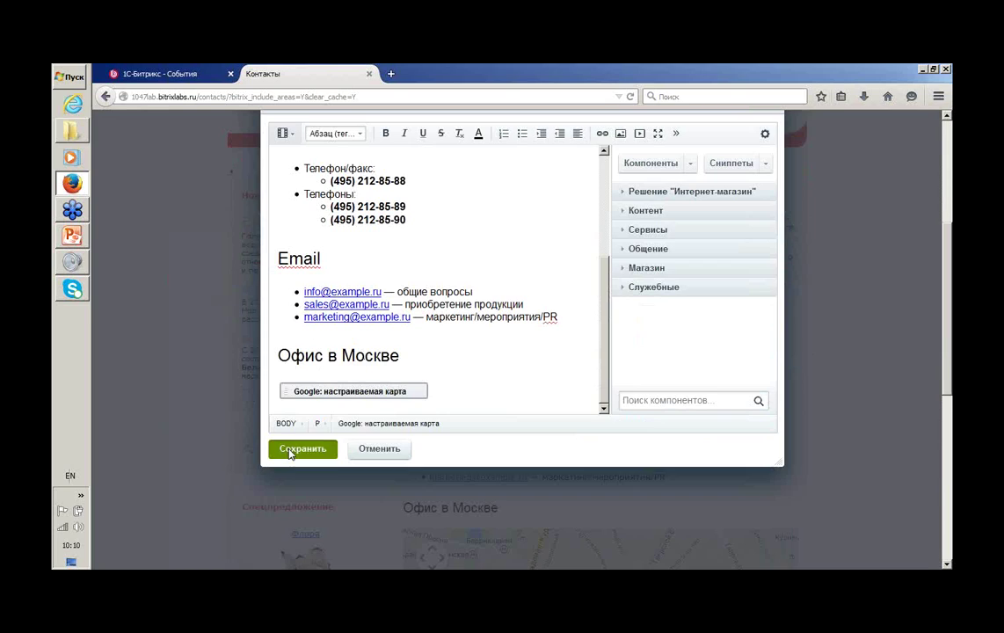
left_click(298, 449)
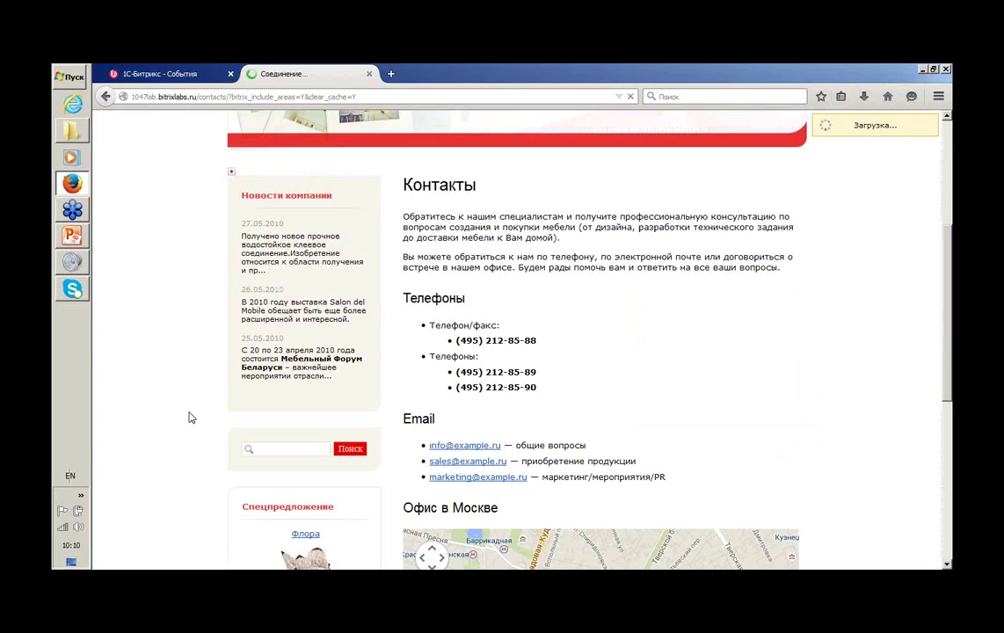
scroll(870, 366, "down", 6)
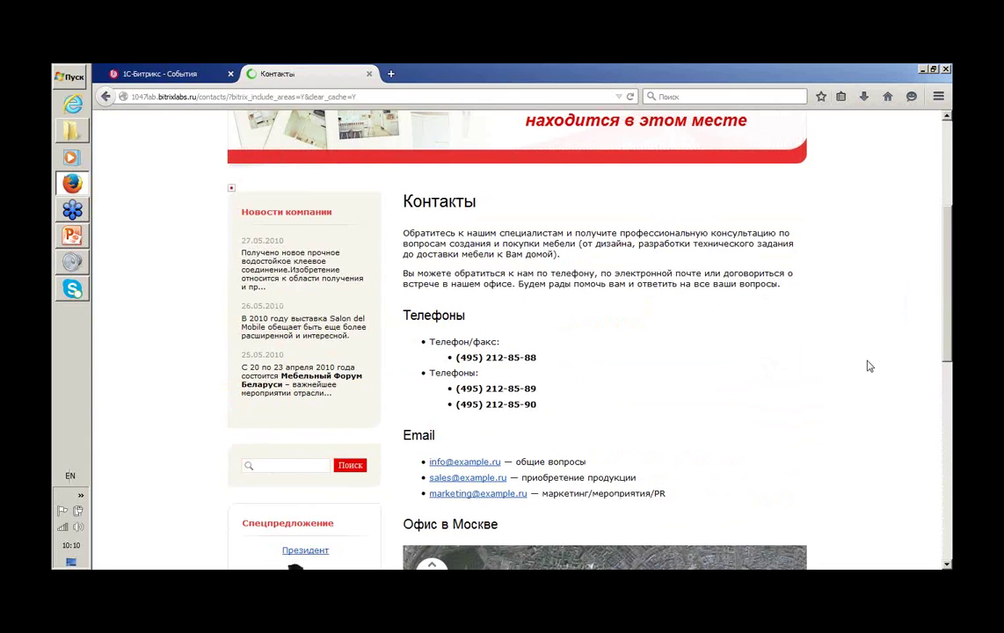
scroll(883, 363, "down", 5)
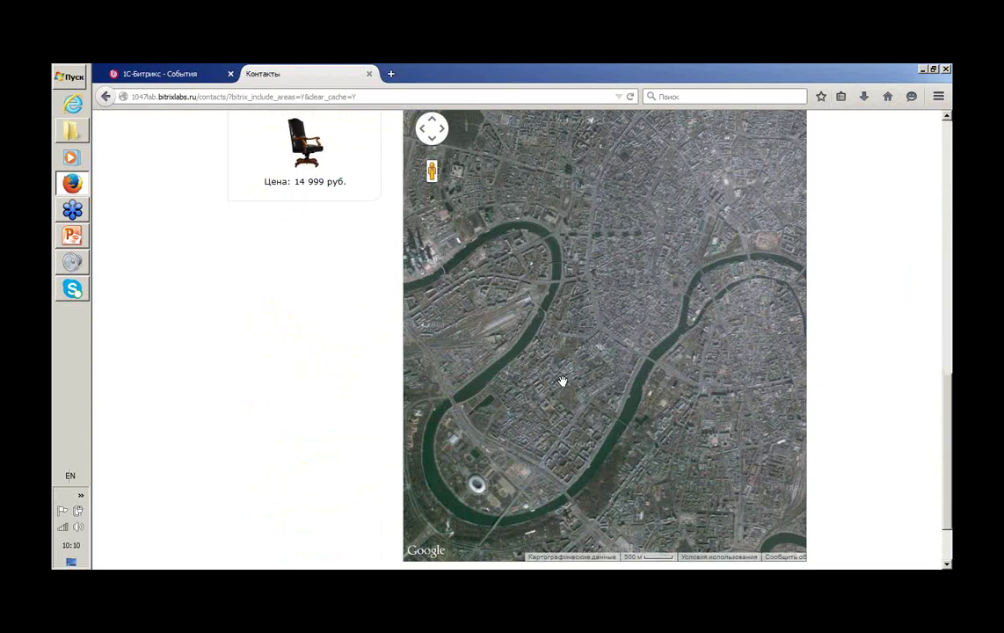
scroll(802, 292, "up", 4)
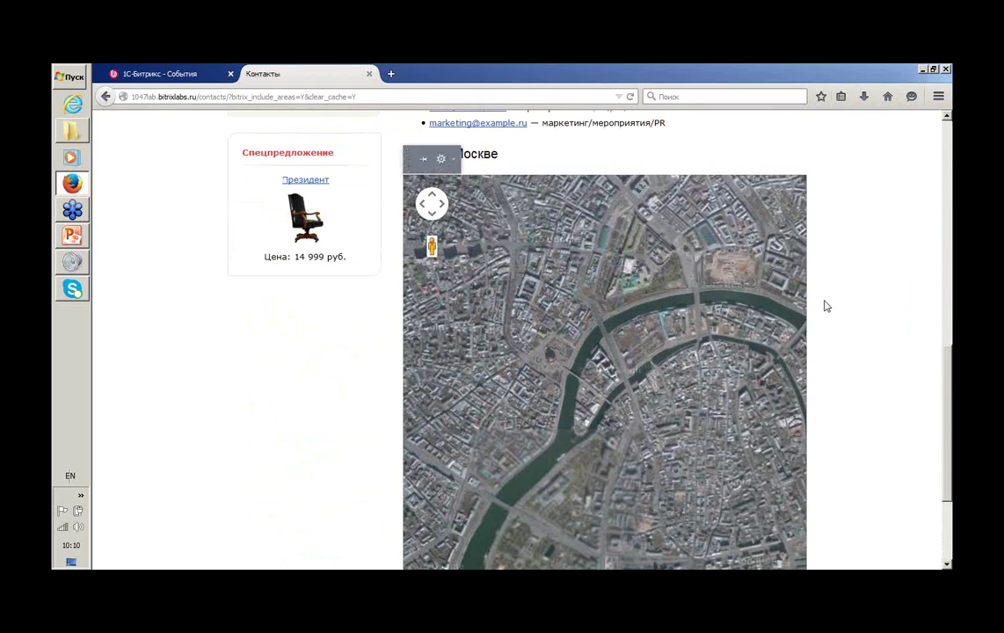
scroll(835, 307, "down", 5)
scroll(841, 309, "up", 10)
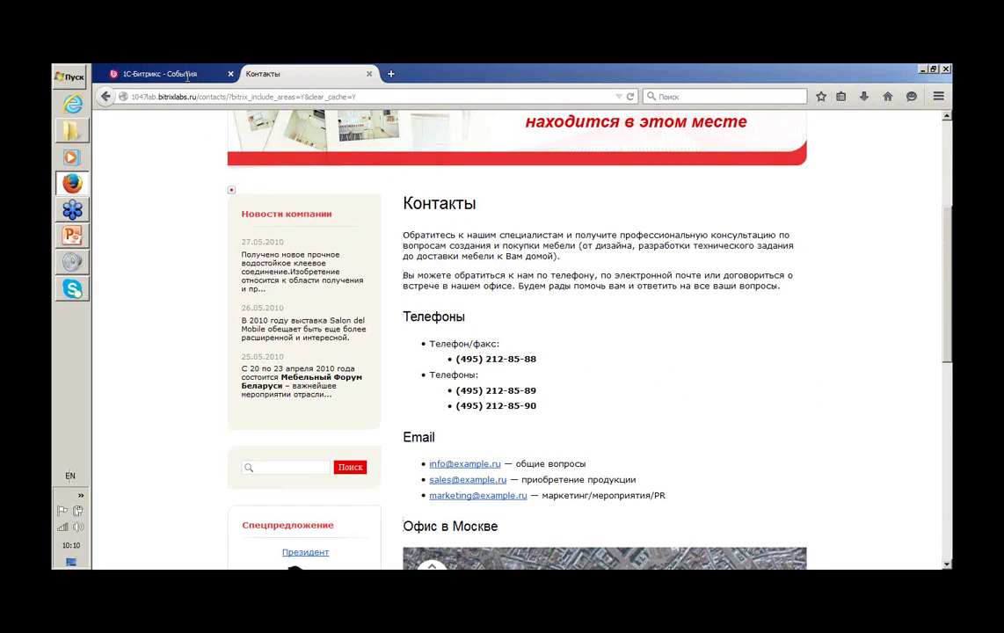
mouse_move(769, 328)
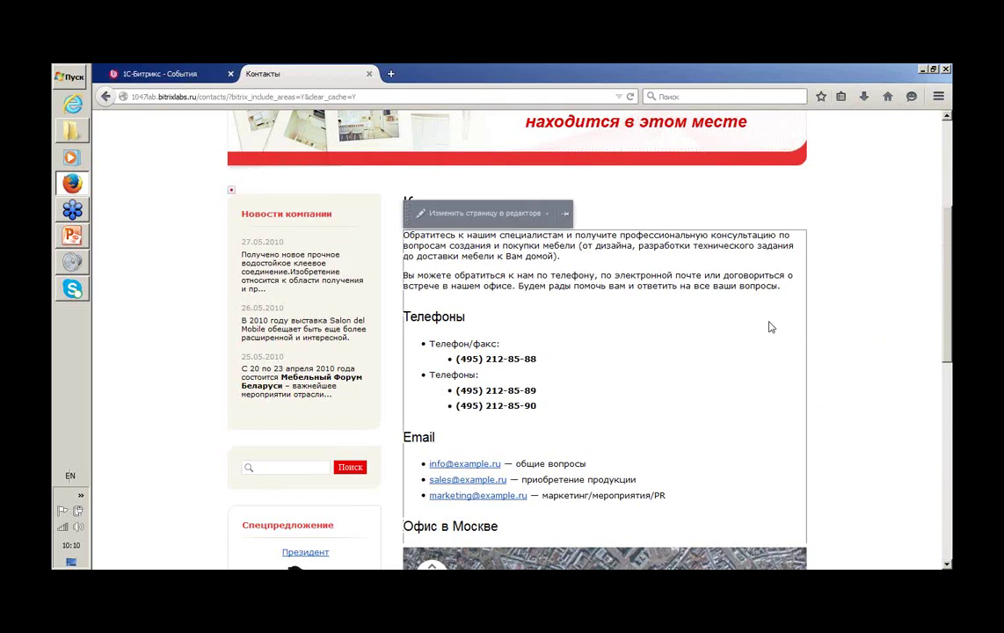
left_click(513, 218)
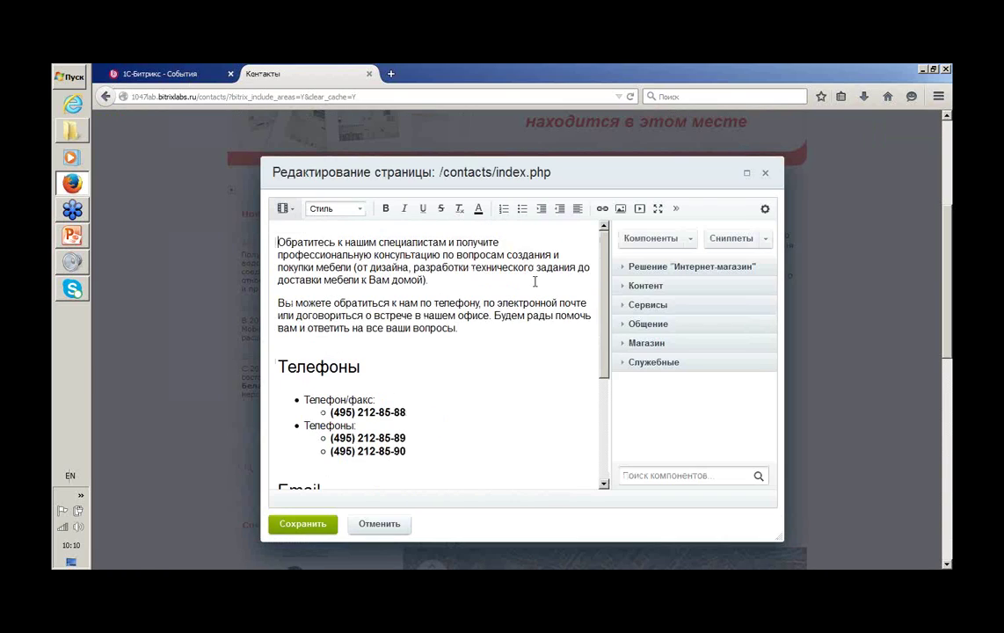
left_click(765, 173)
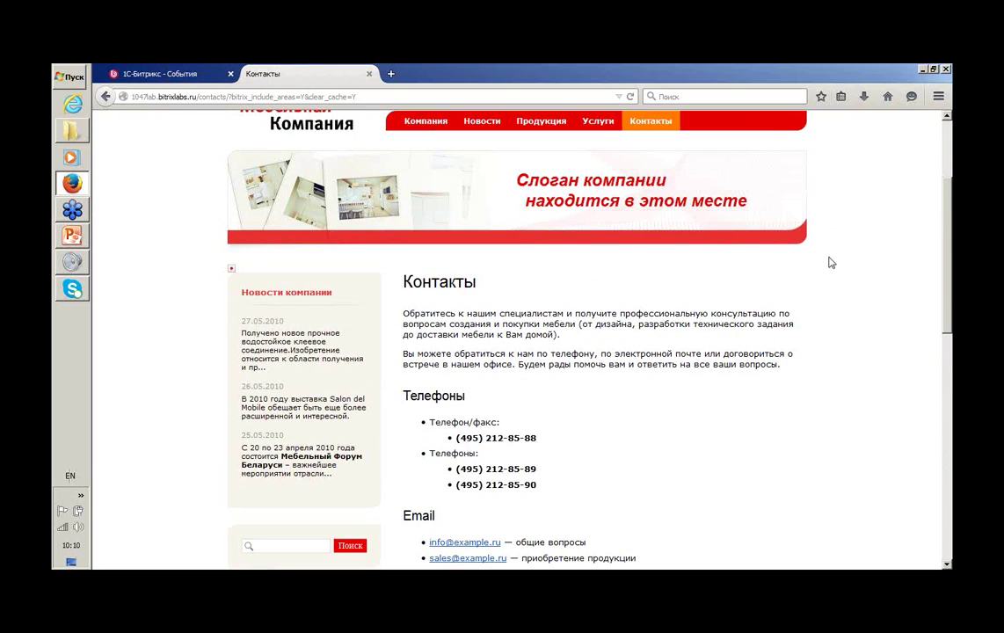
Go to the site's home page and open the wizard for creating a new page.
scroll(796, 343, "up", 3)
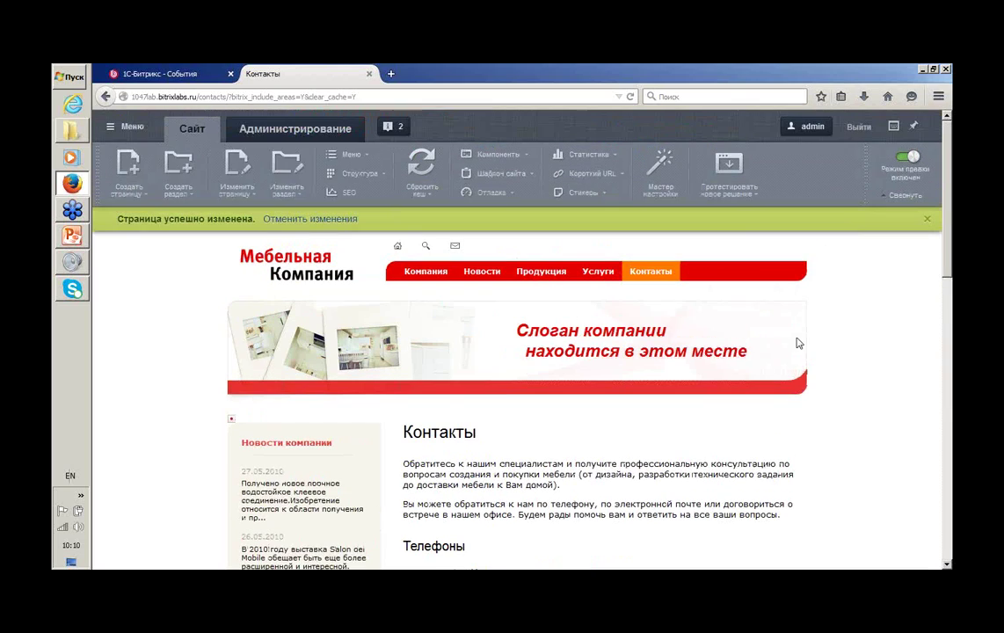
left_click(308, 276)
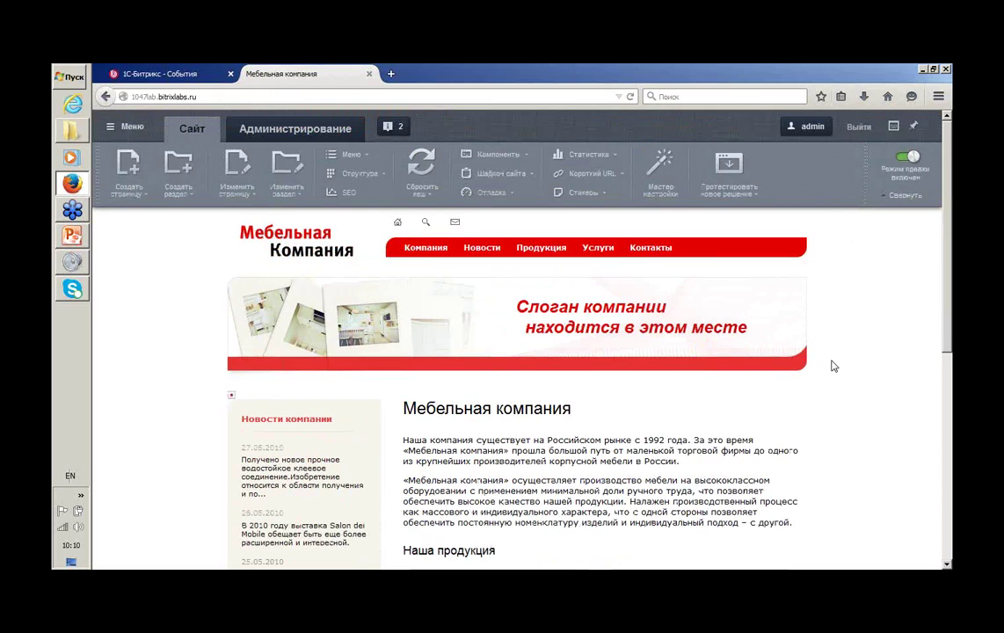
left_click(130, 169)
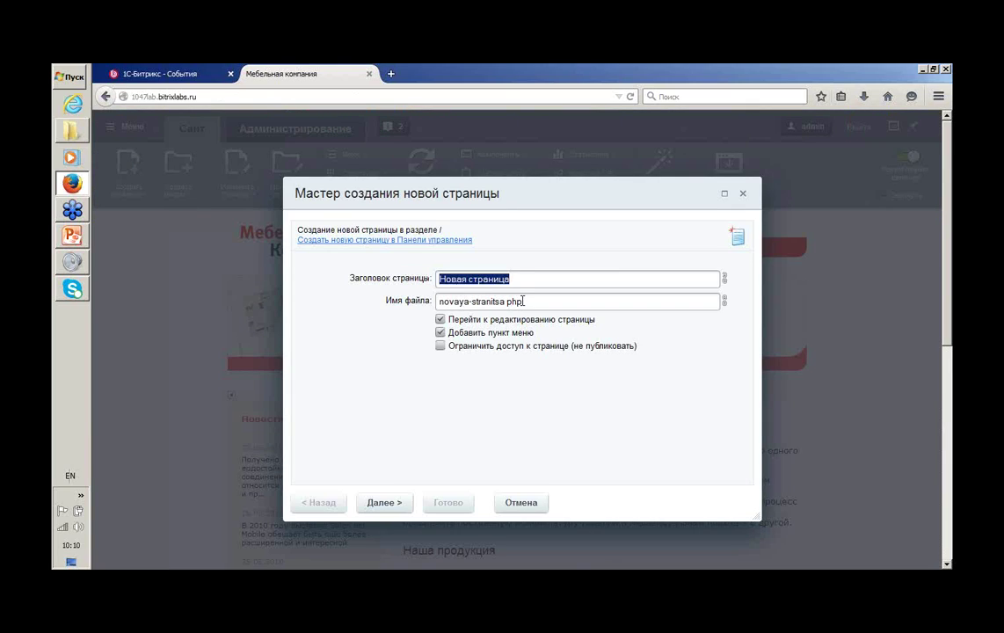
Title the new page "Форум" with the file name forum.php and continue to the menu item settings.
left_click(523, 301)
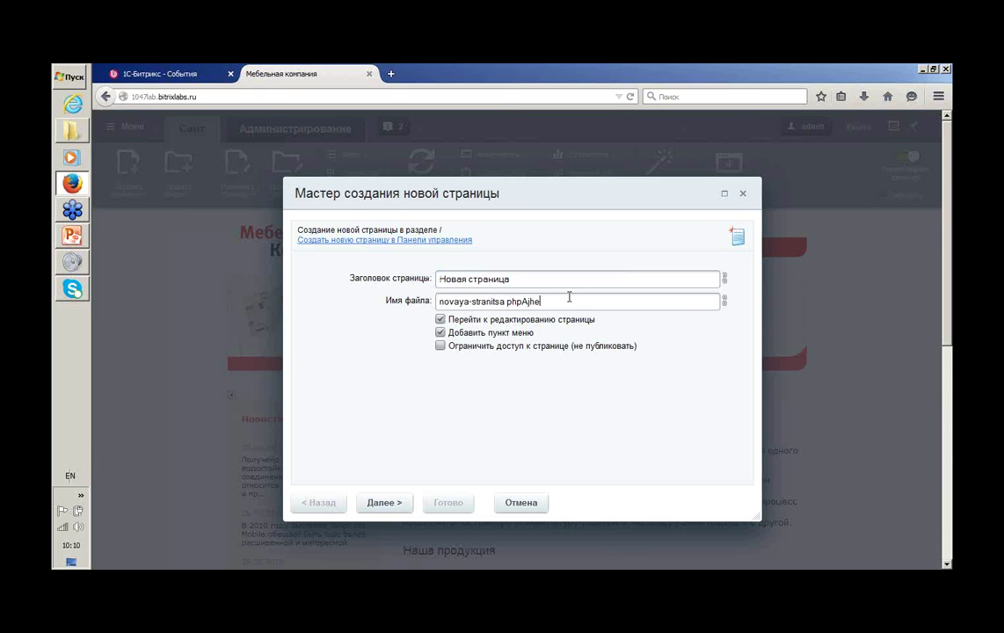
key("shift+Tab")
key("Home")
key("alt+shift")
type("Фор")
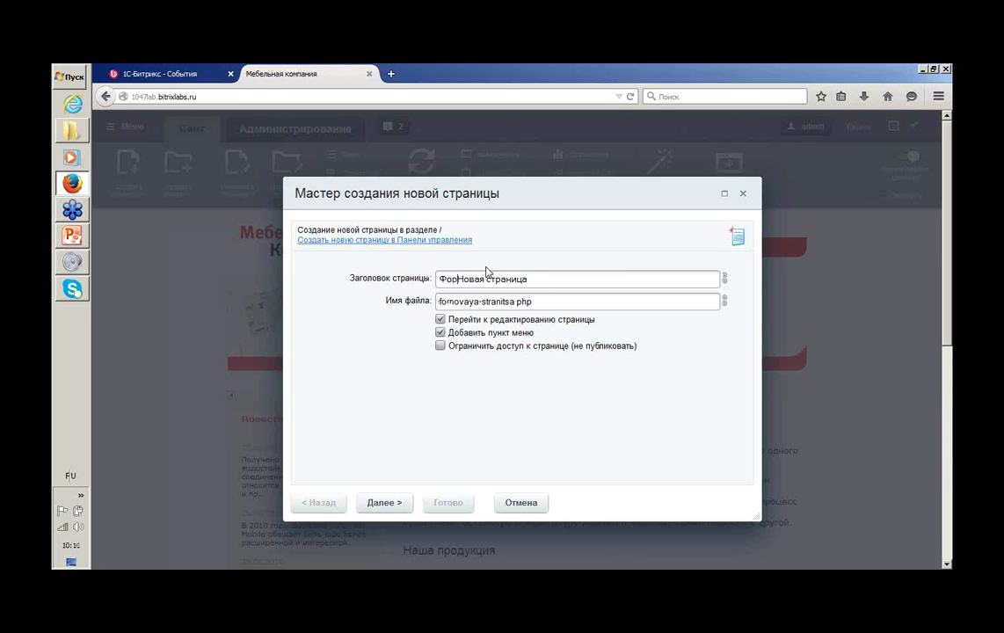
type("ум")
key("shift+End")
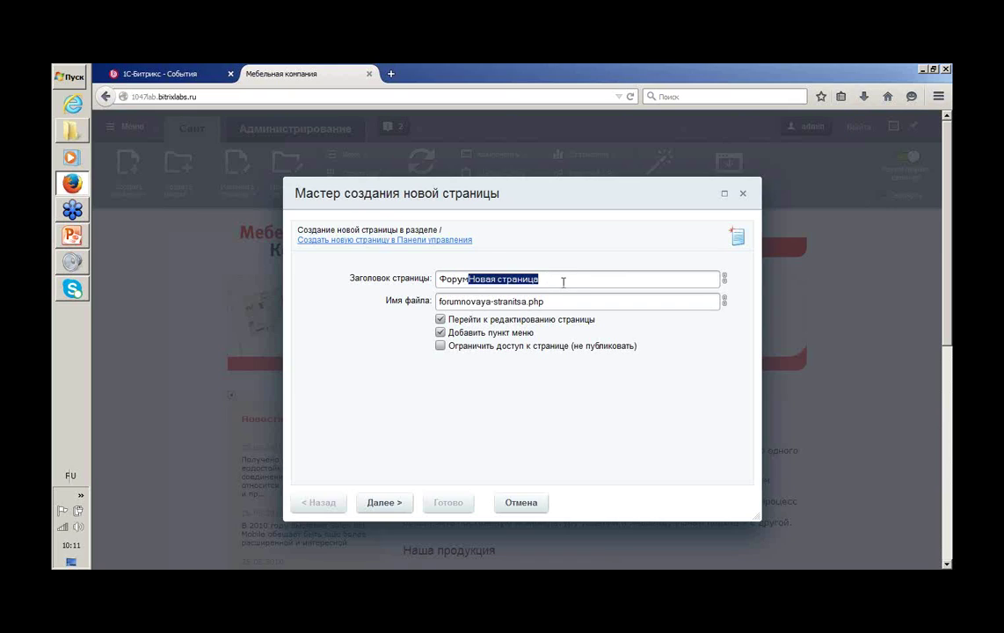
key("Delete")
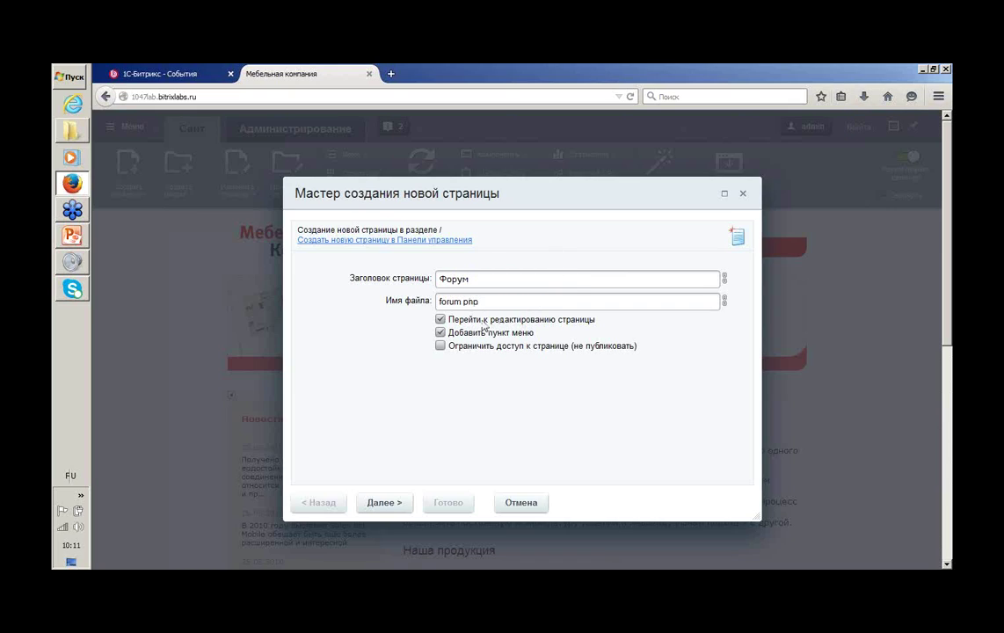
left_click(389, 504)
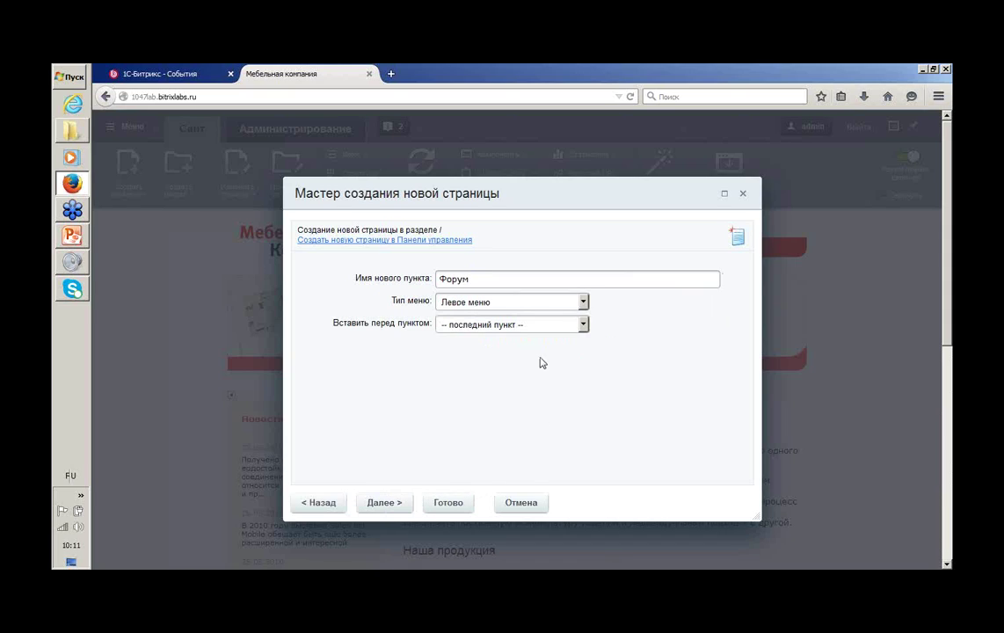
Place the page's new item last in "Верхнее меню" and continue to the page properties.
left_click(522, 302)
left_click(497, 334)
left_click(503, 326)
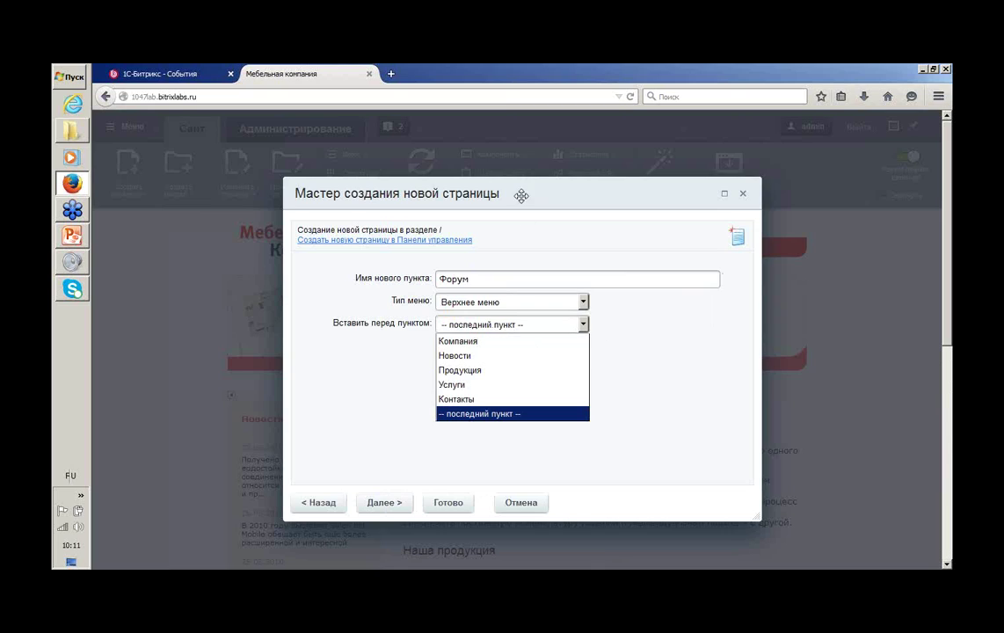
left_click_drag(514, 194, 503, 172)
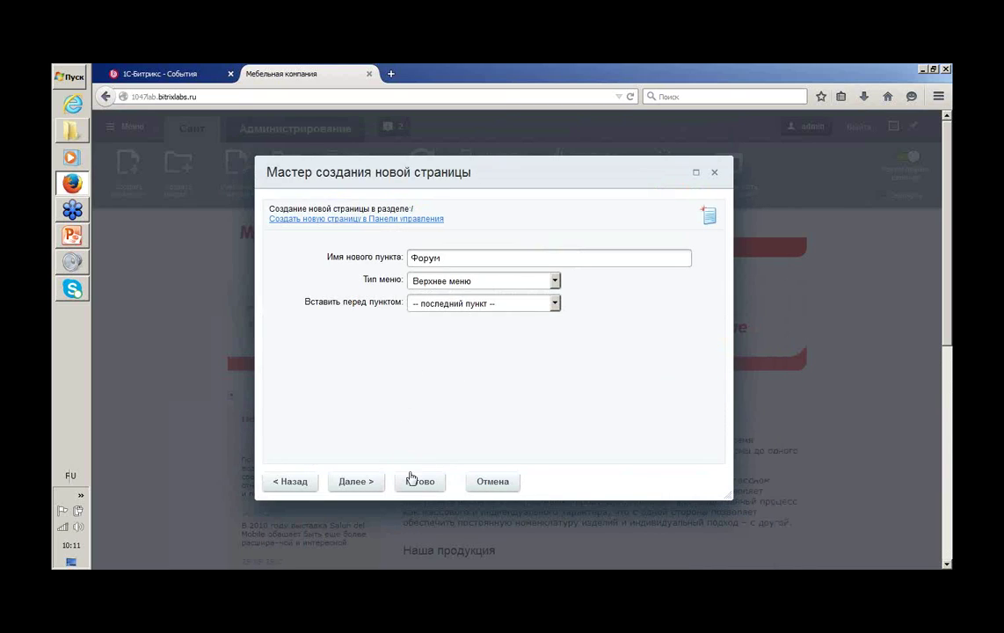
left_click(372, 484)
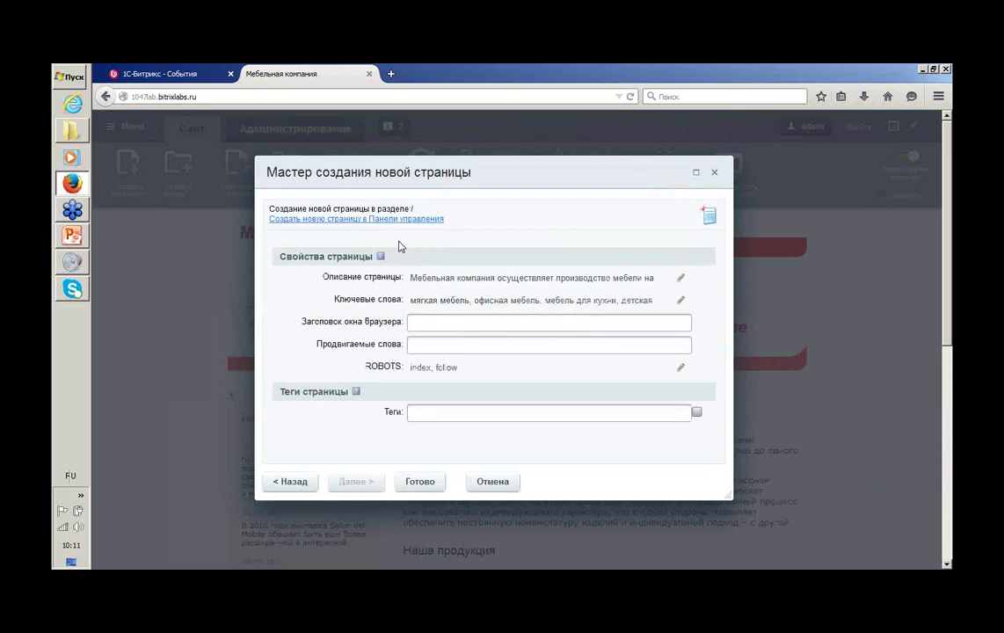
Finish the page wizard with the default properties and clear the placeholder text from the body of forum.php.
scroll(401, 247, "down", 3)
scroll(359, 243, "up", 3)
scroll(387, 343, "down", 2)
left_click(424, 411)
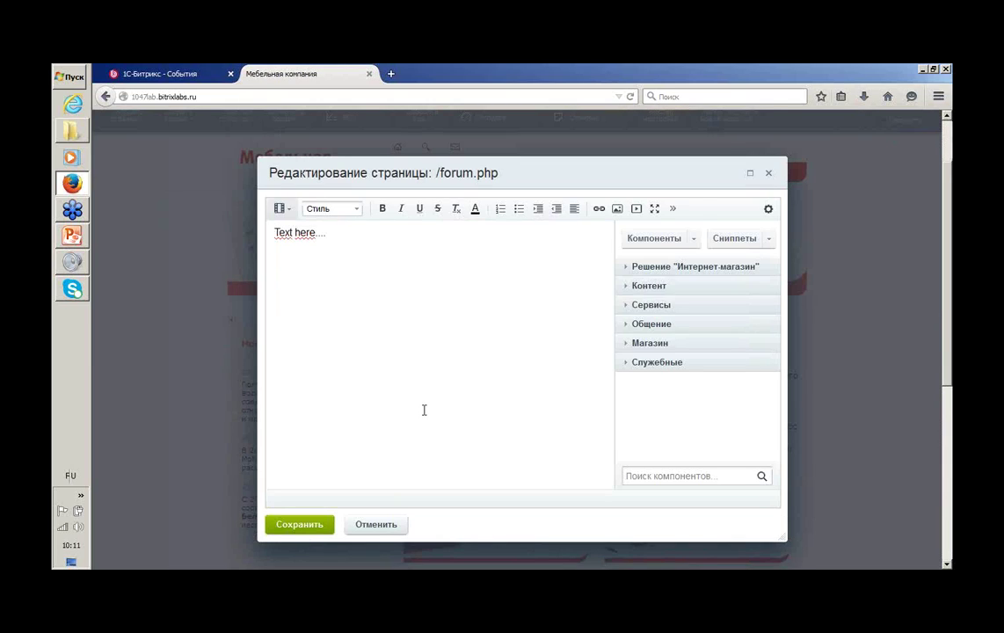
key("ctrl+a")
key("Delete")
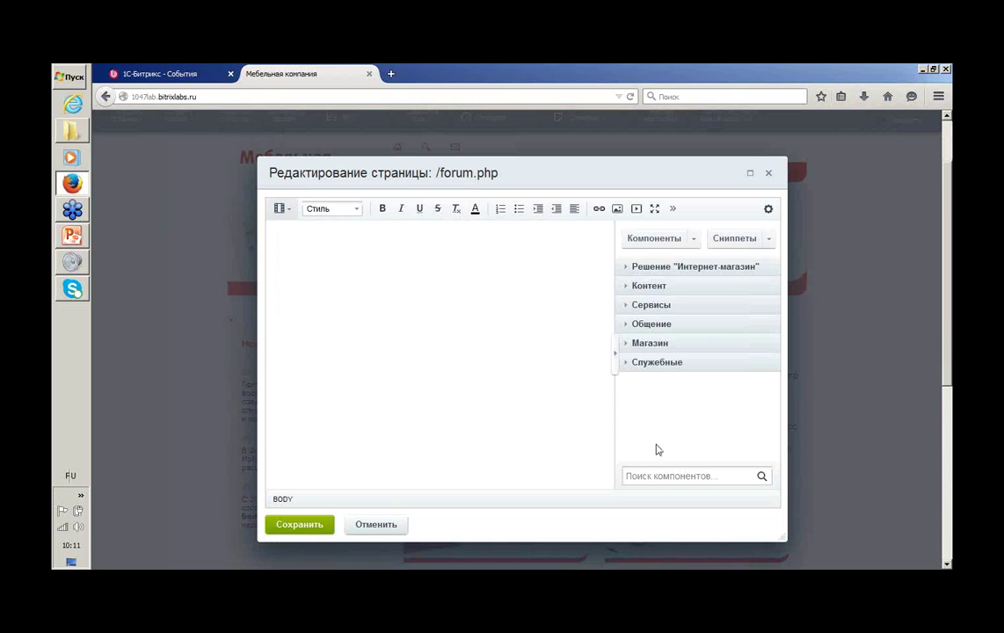
Search the components for "форум" and insert "Форум. Комплексный компонент" into the page body.
type("форум")
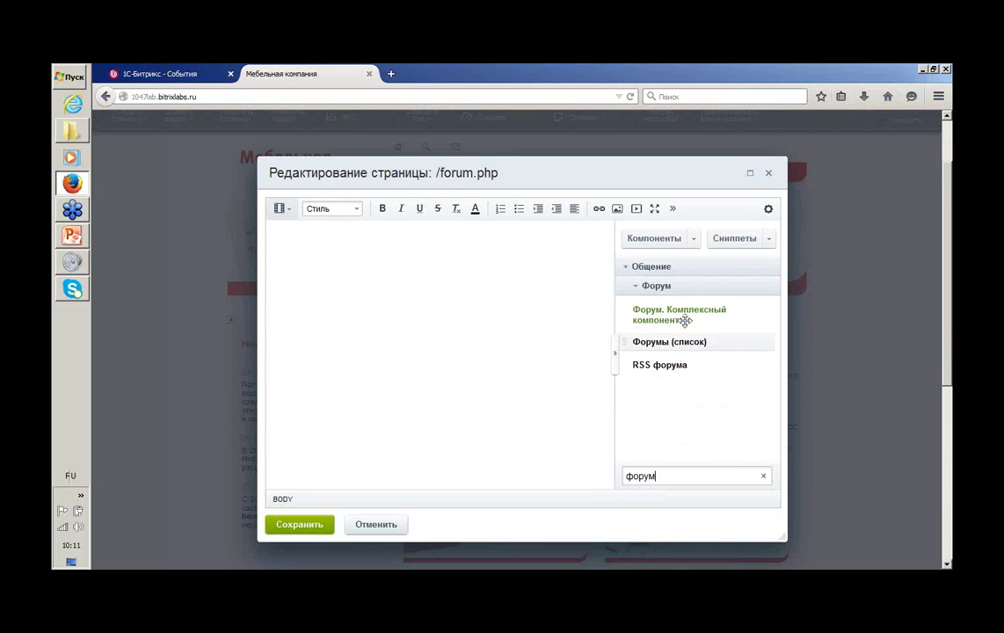
left_click_drag(686, 315, 473, 309)
left_click_drag(380, 284, 377, 282)
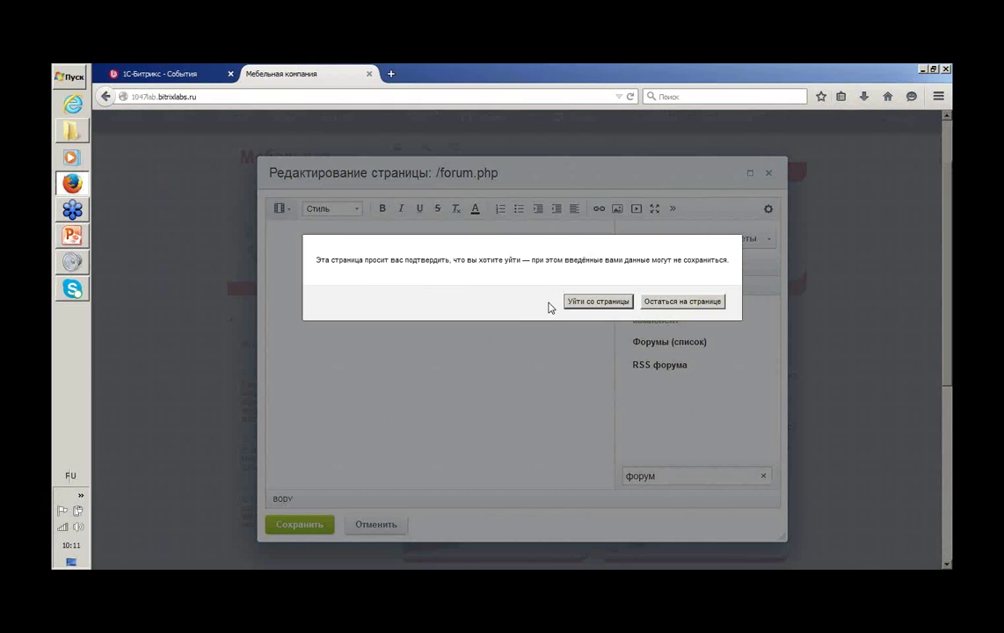
left_click(664, 303)
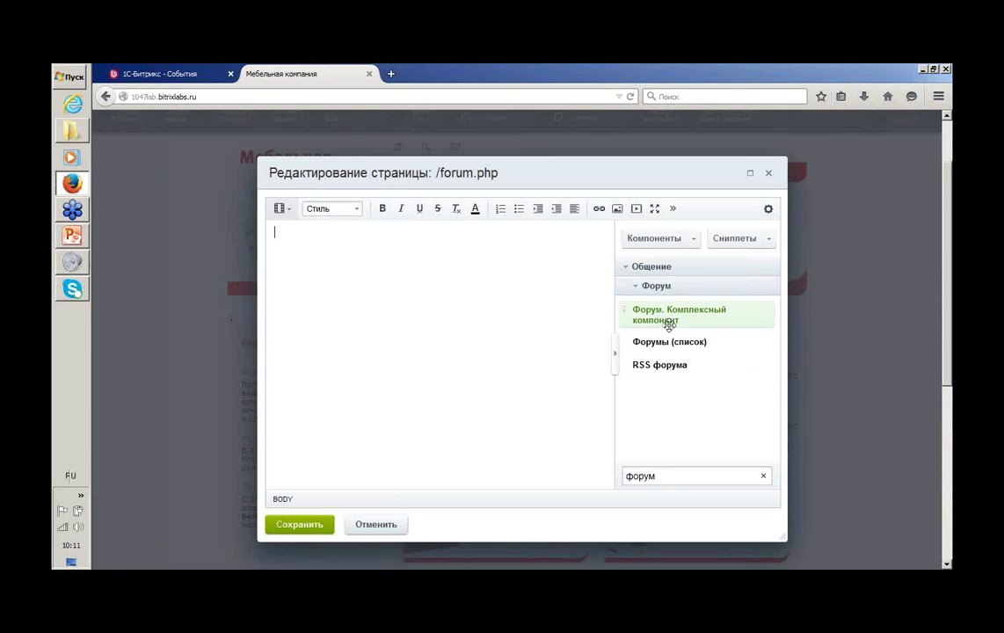
left_click_drag(664, 314, 532, 297)
left_click_drag(391, 269, 387, 261)
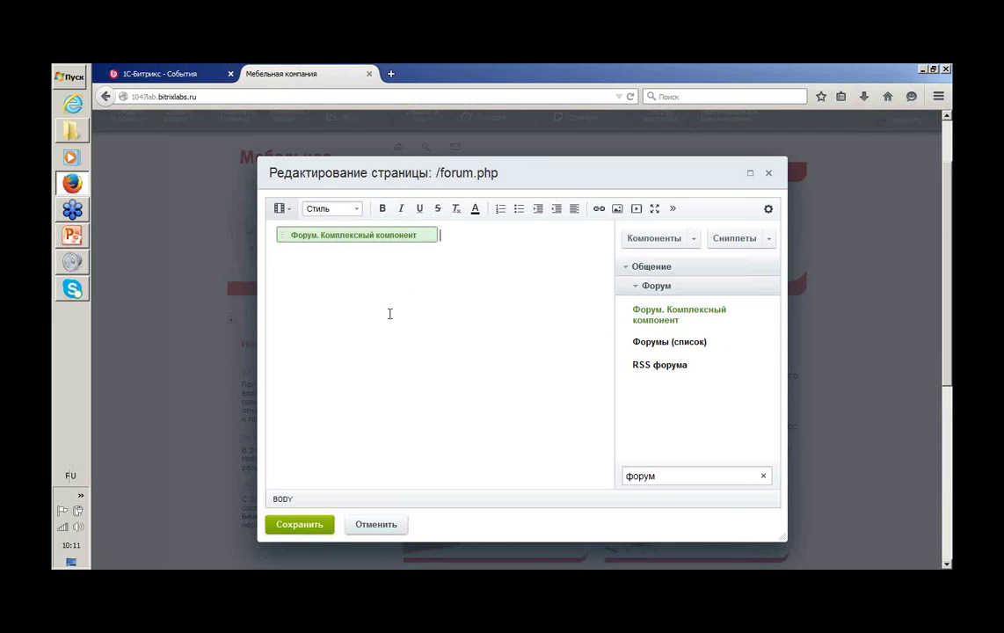
Save the forum page, dismiss the creation notice and check the page on the site.
left_click(300, 524)
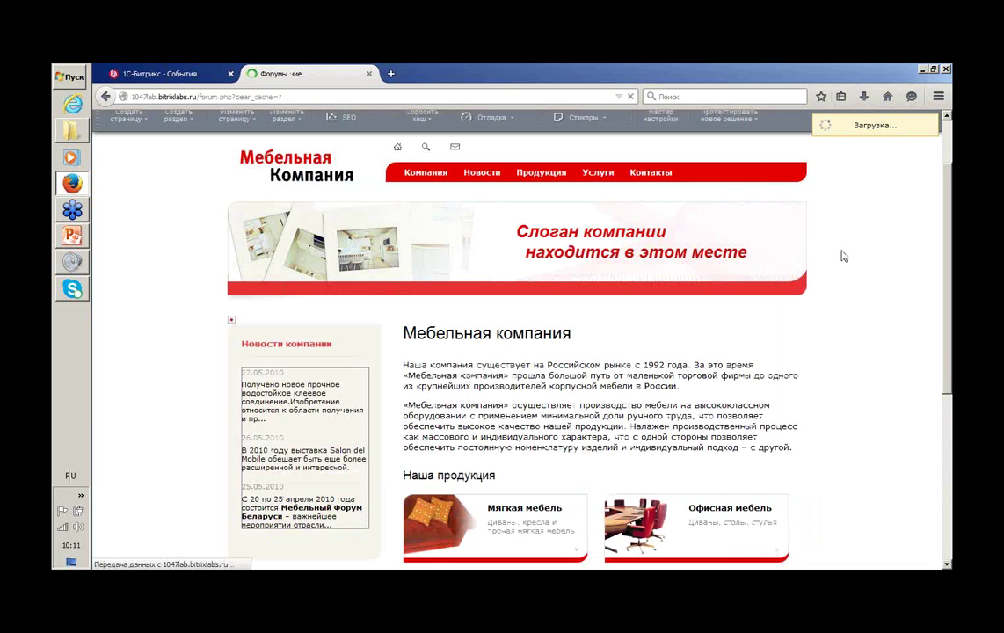
scroll(846, 254, "down", 5)
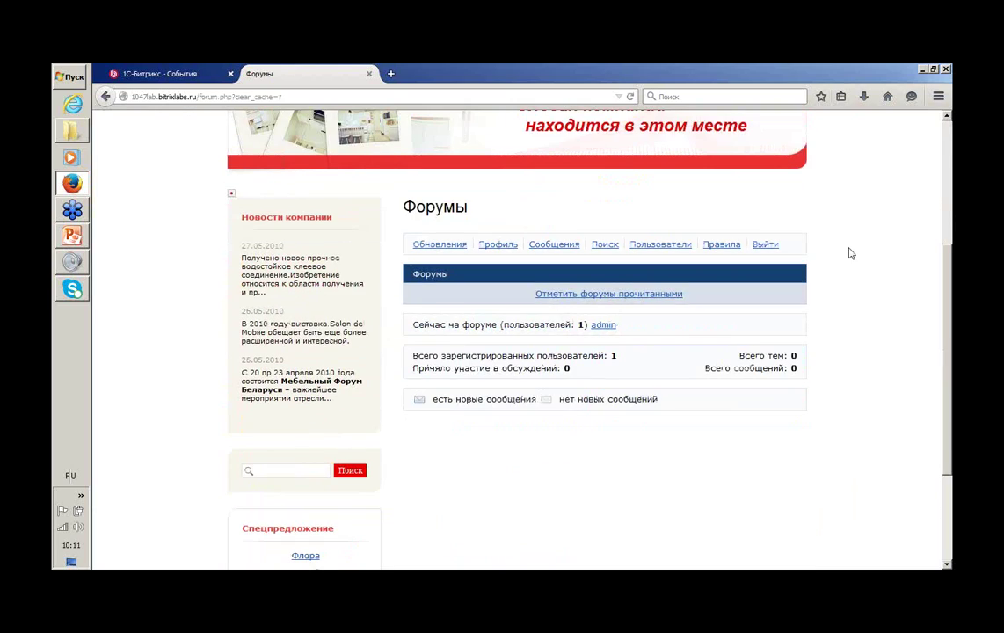
scroll(919, 256, "up", 5)
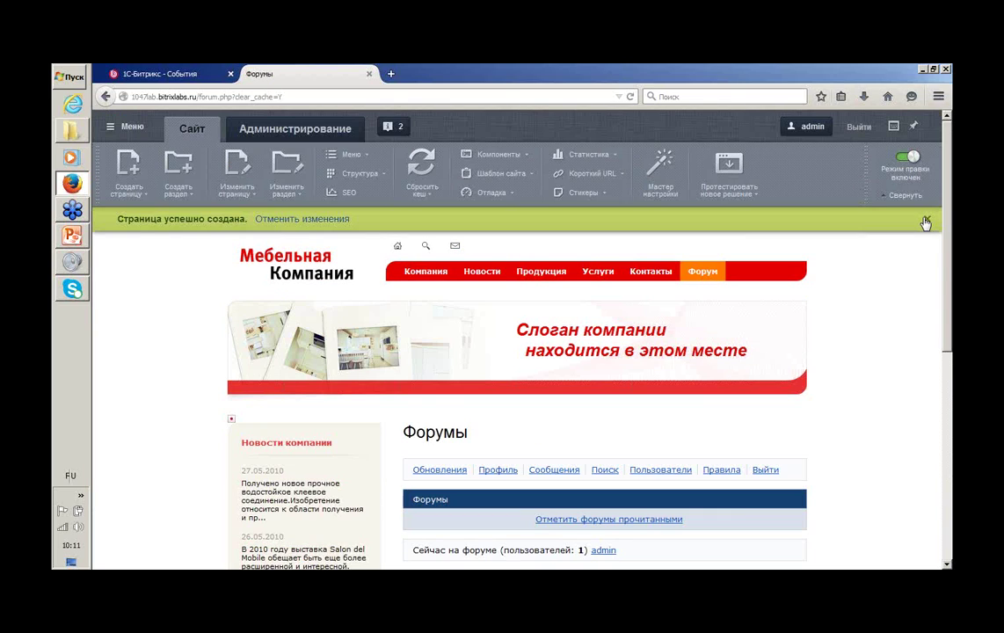
left_click(927, 219)
scroll(491, 359, "down", 3)
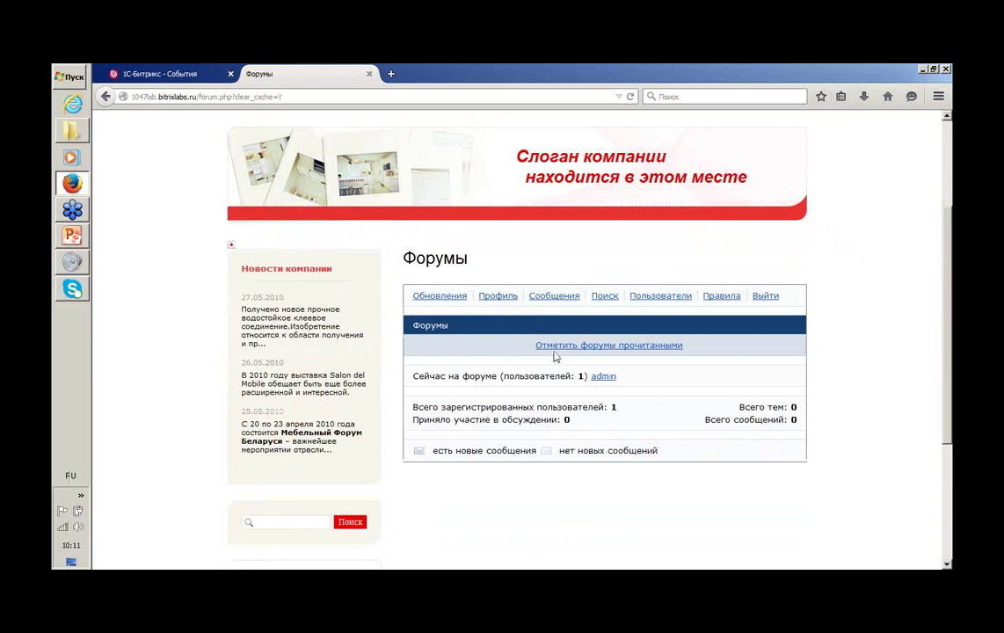
scroll(837, 295, "up", 3)
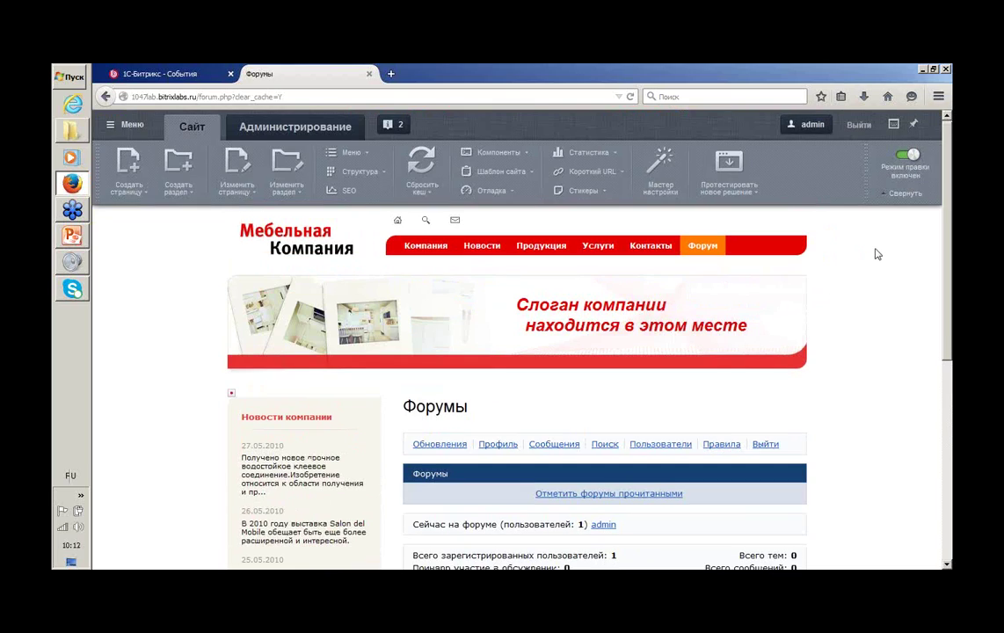
scroll(874, 253, "down", 3)
scroll(828, 220, "up", 3)
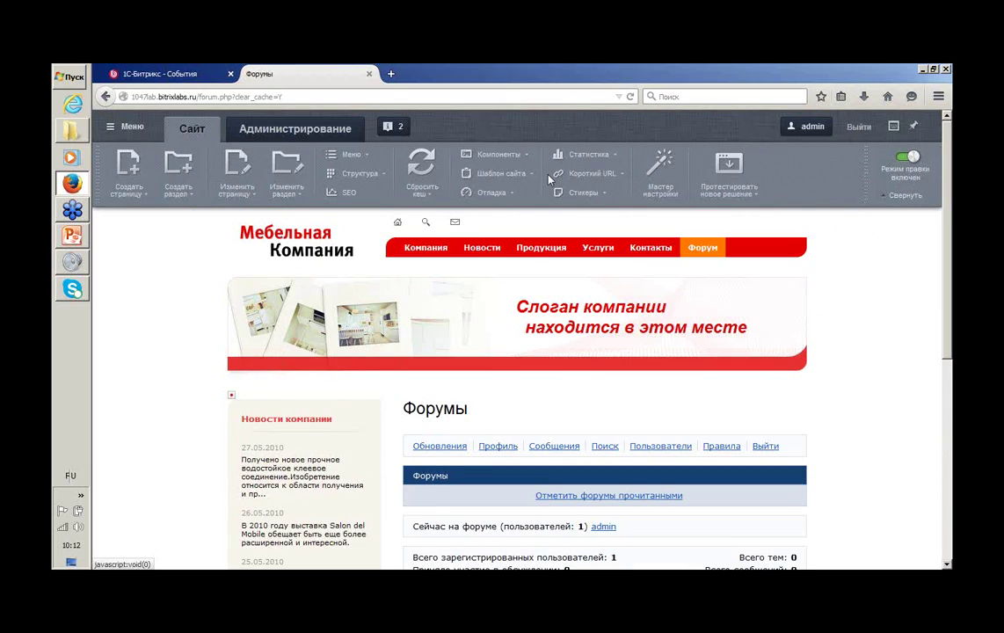
Switch to the site's administration area and look over its desktop gadgets.
left_click(273, 140)
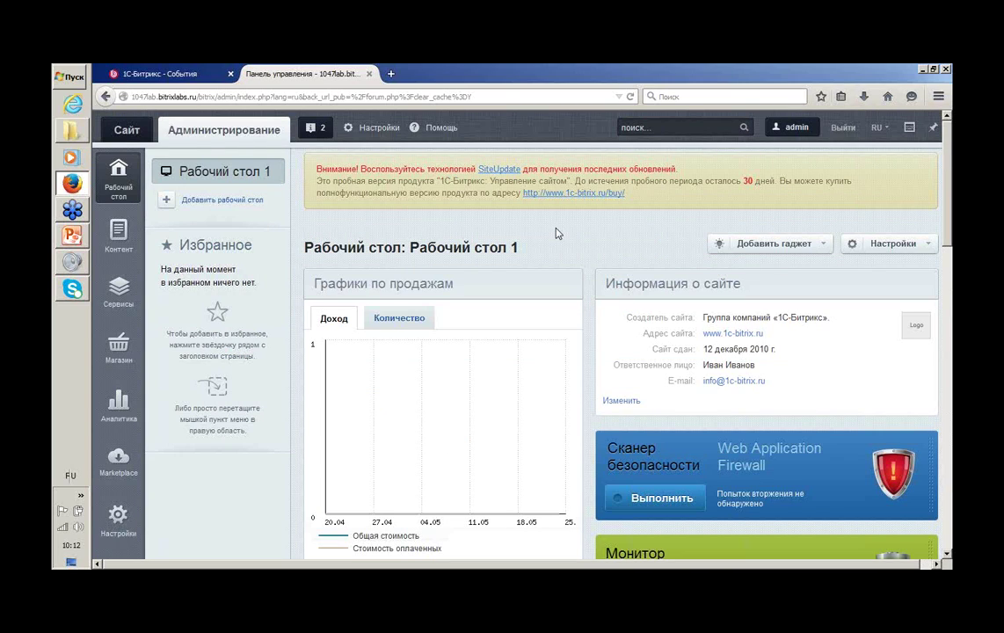
scroll(545, 211, "down", 2)
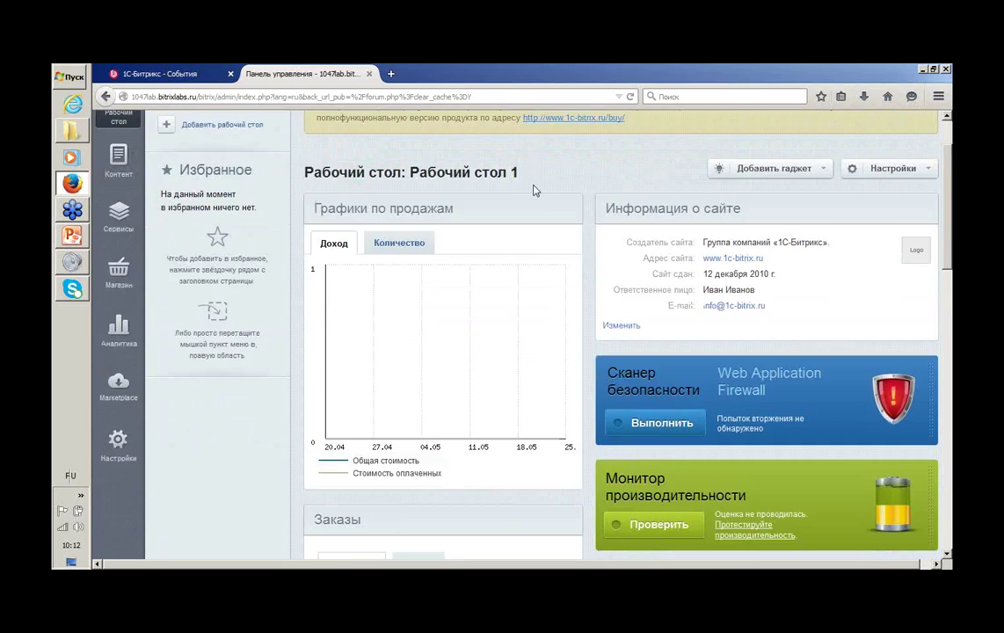
scroll(559, 233, "up", 2)
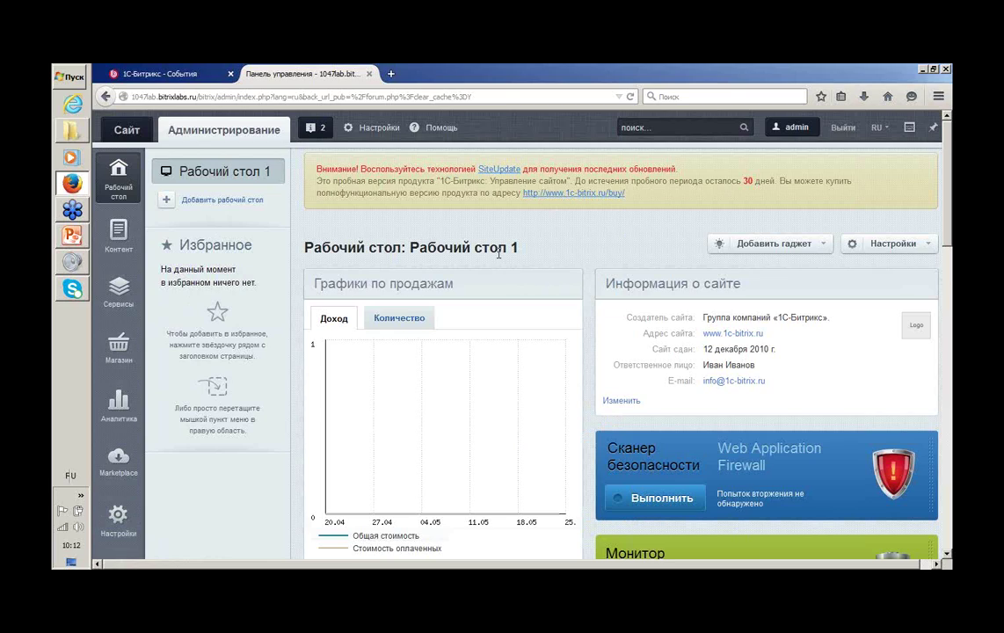
Remove the "Графики по продажам" and "Заказы" gadgets from the desktop.
mouse_move(570, 291)
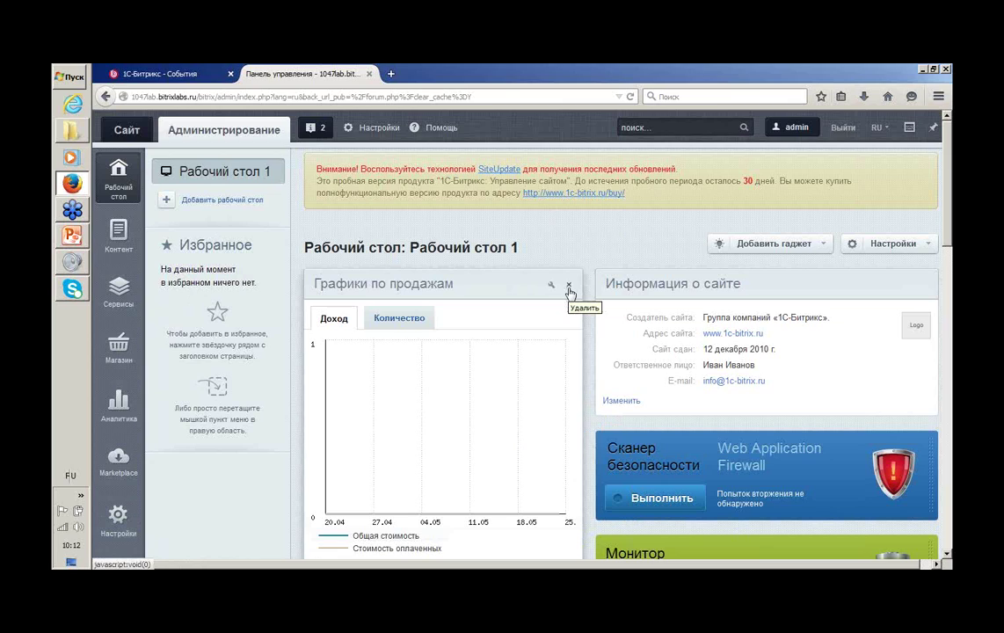
left_click(570, 291)
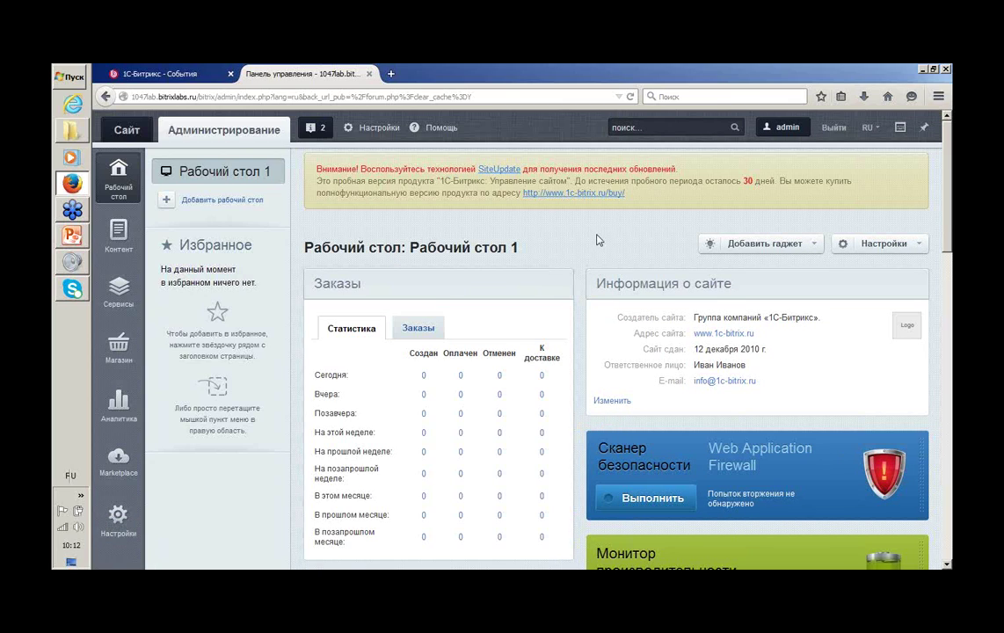
scroll(579, 270, "down", 2)
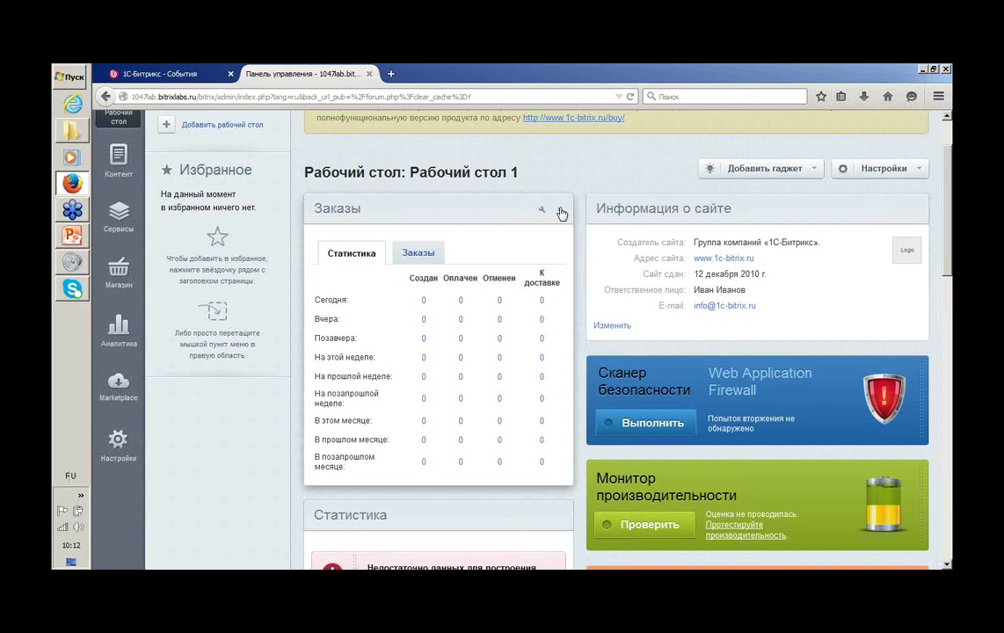
left_click(561, 214)
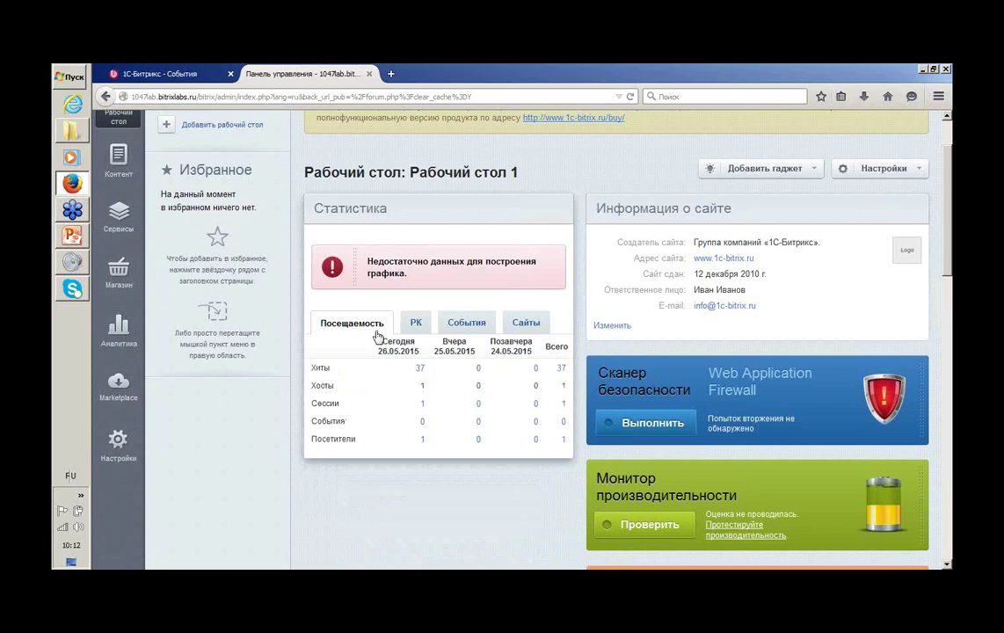
Look through the statistics gadget's advertising campaign, event, site and attendance views, ending on attendance.
left_click(416, 322)
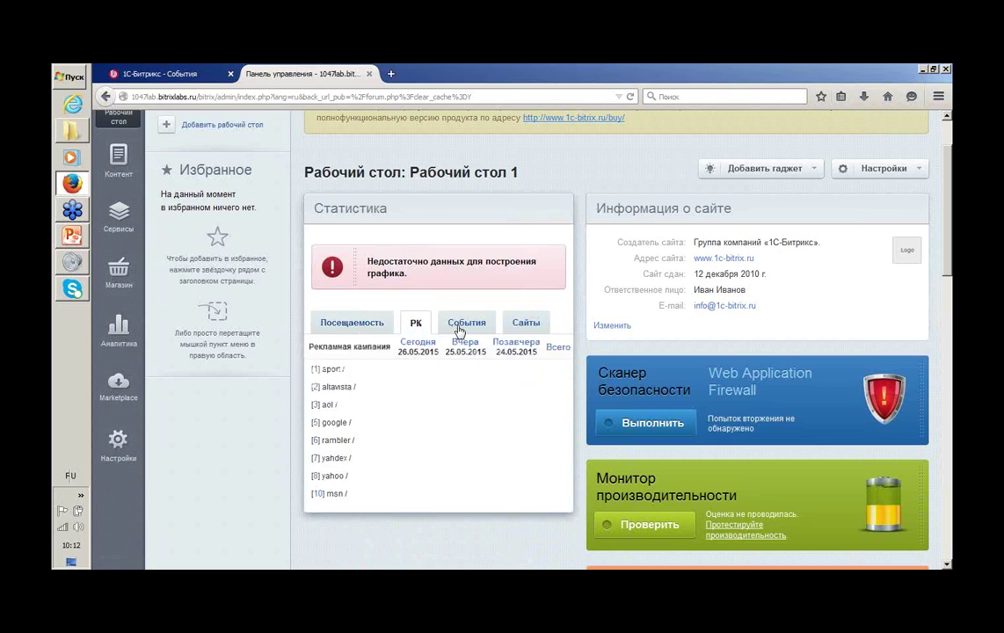
left_click(466, 322)
left_click(352, 325)
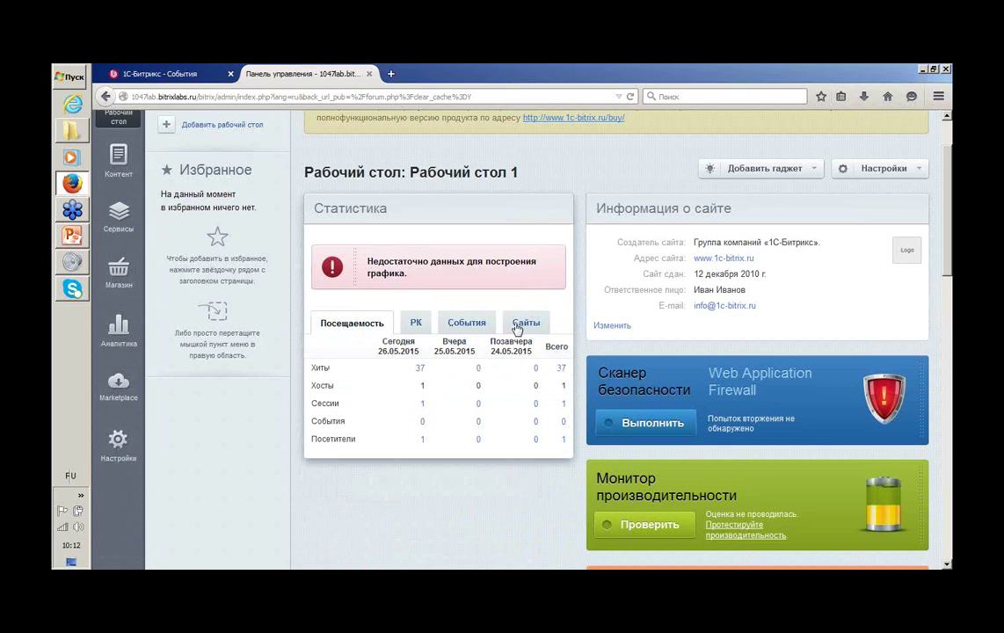
left_click(521, 322)
left_click(368, 330)
Review the categories of gadgets that can be added to the desktop, including web analytics and content, without adding any.
left_click(798, 169)
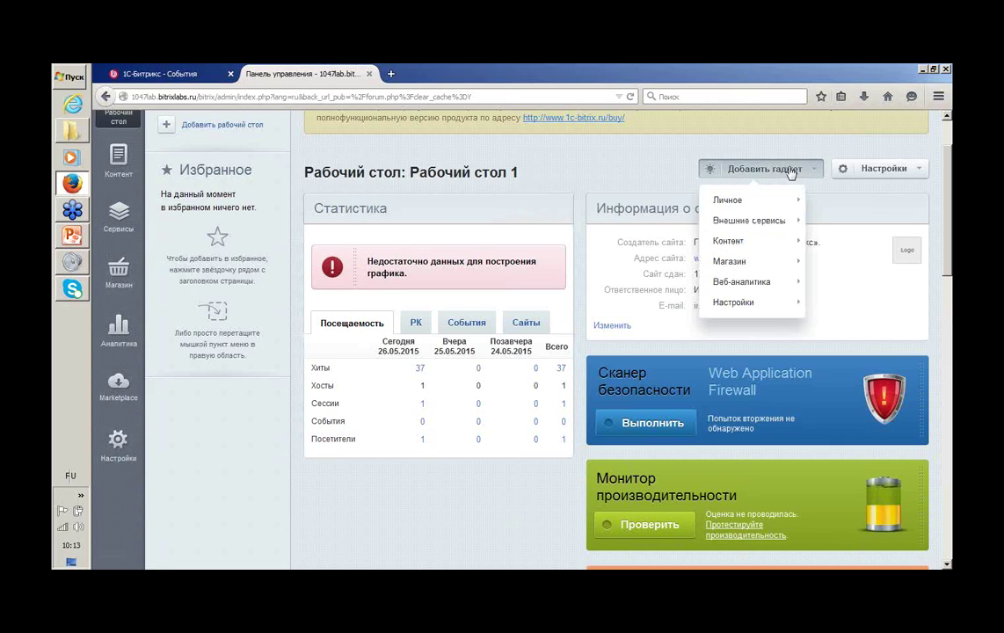
mouse_move(757, 290)
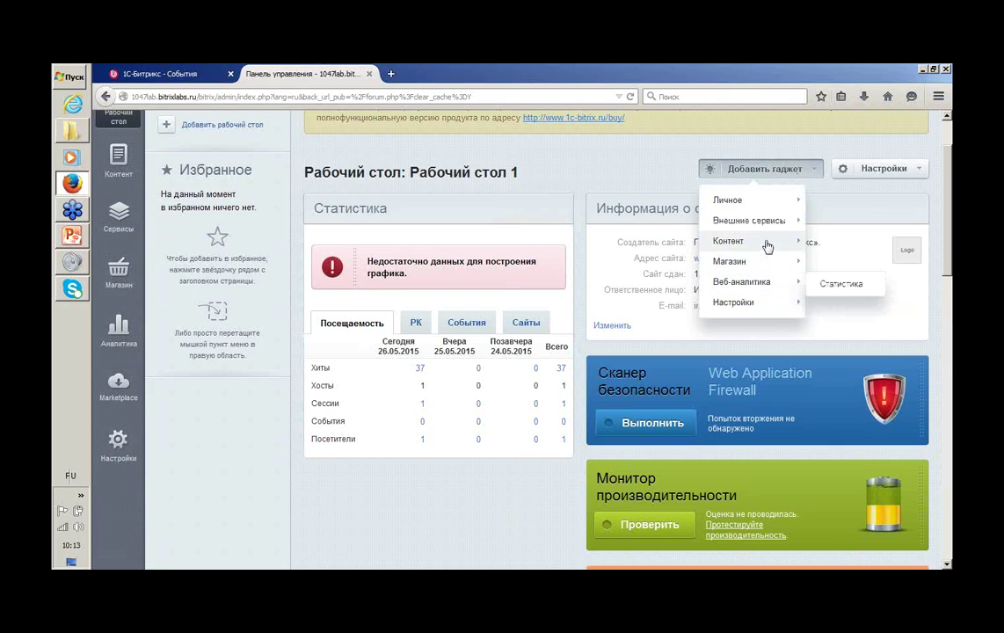
mouse_move(766, 246)
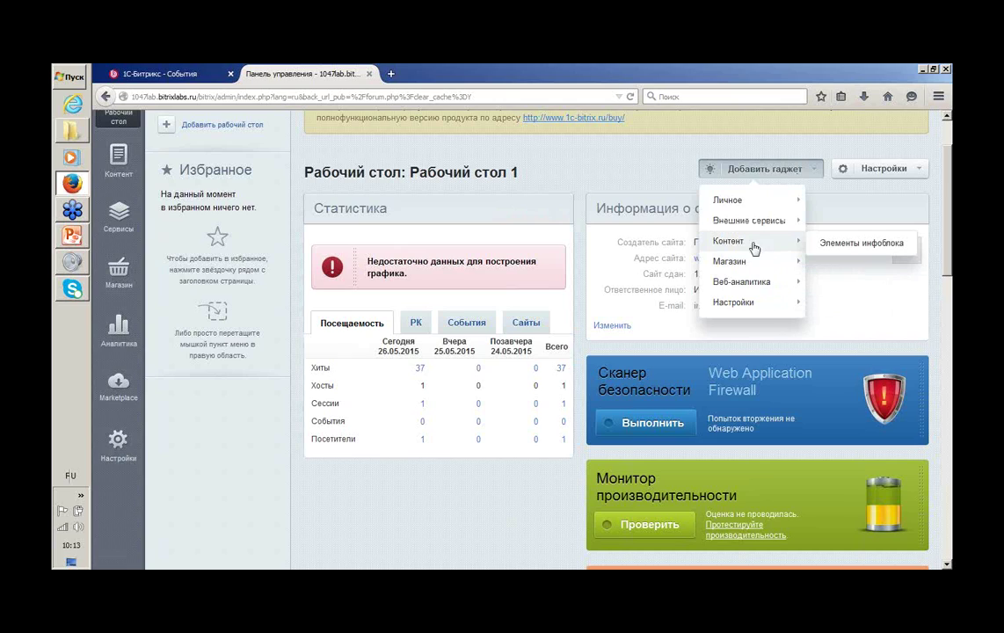
left_click(564, 172)
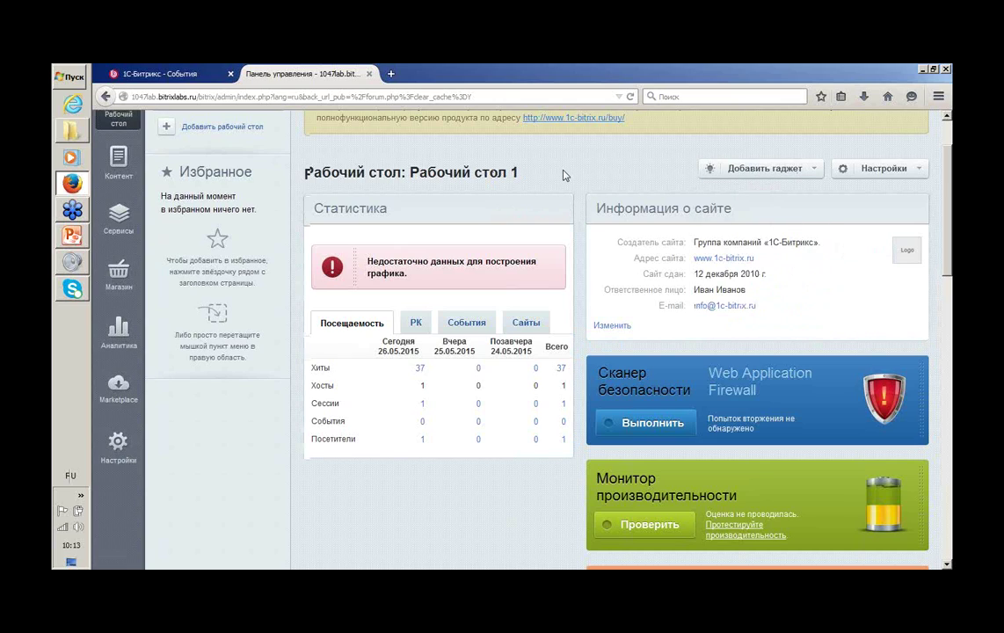
Look through the full list of service modules in the "Сервисы" section, from contextual advertising to the mobile application.
scroll(564, 173, "up", 2)
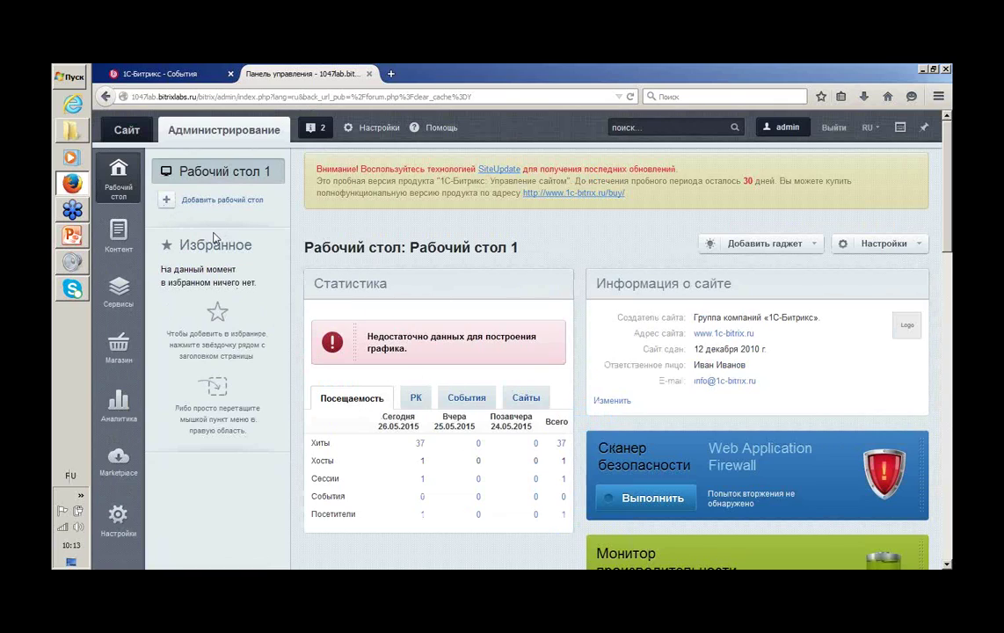
left_click(116, 298)
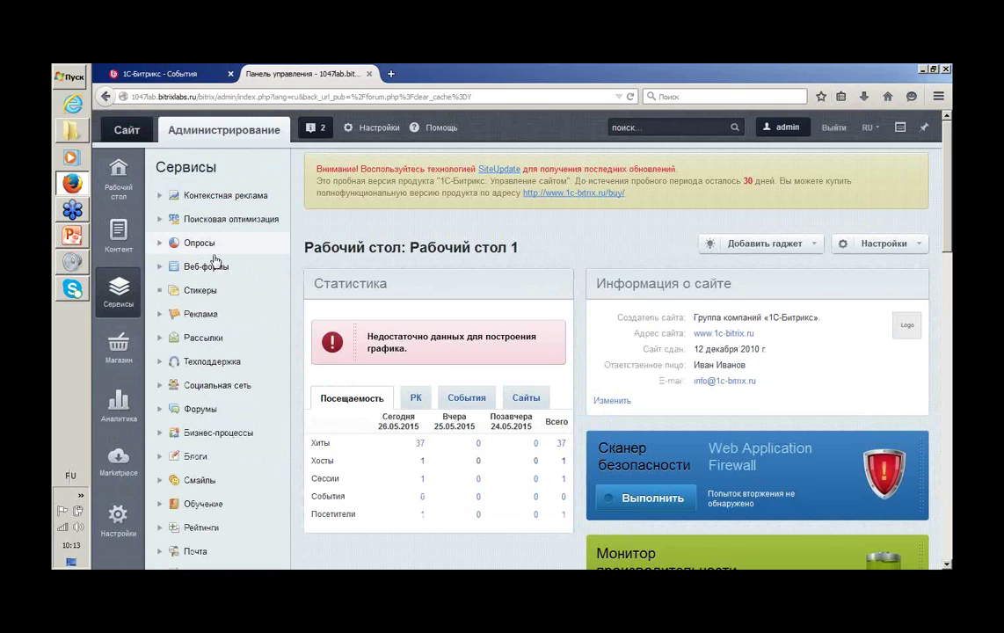
scroll(214, 264, "down", 3)
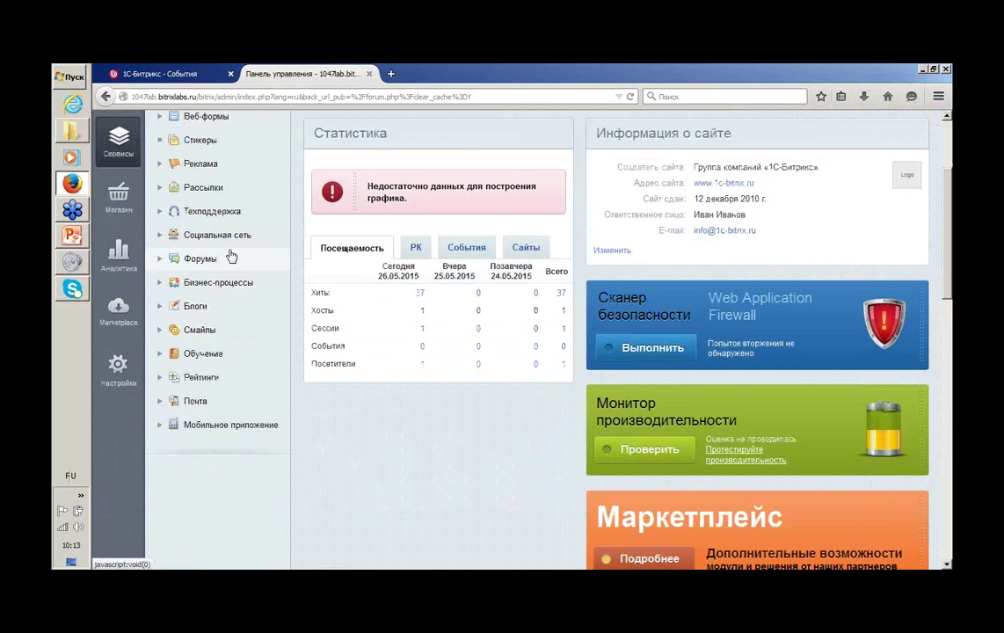
scroll(231, 258, "up", 3)
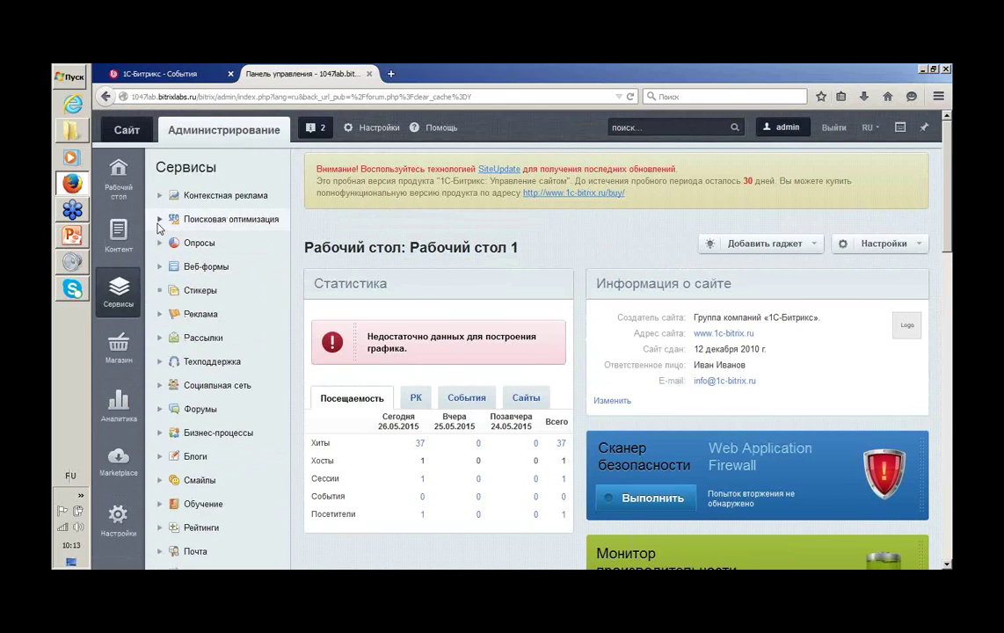
scroll(183, 290, "down", 3)
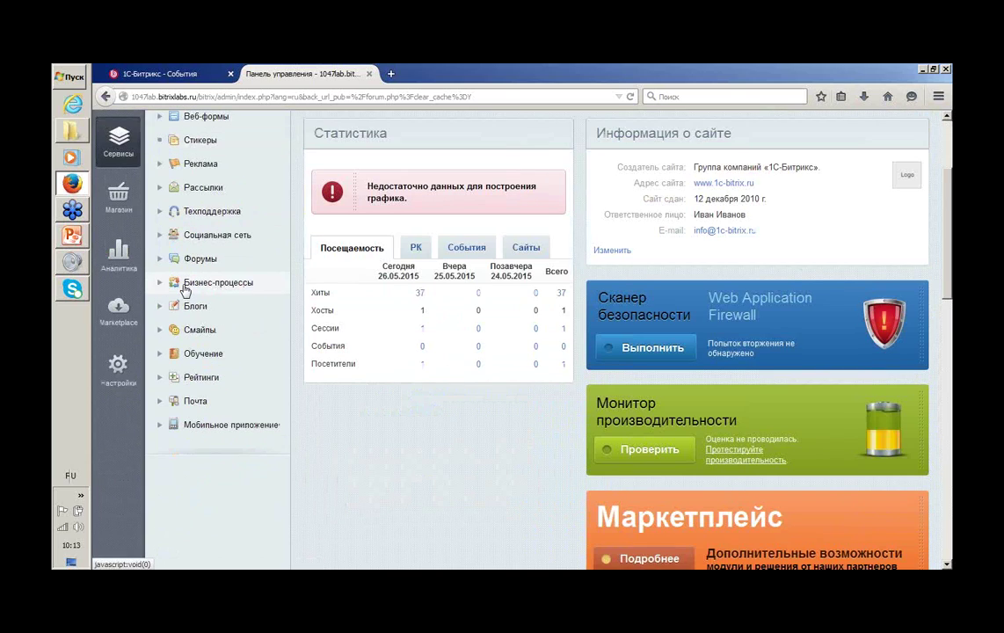
scroll(184, 290, "up", 3)
Add the "Новости" news list from the content section to the favourites and open it from there.
left_click(121, 236)
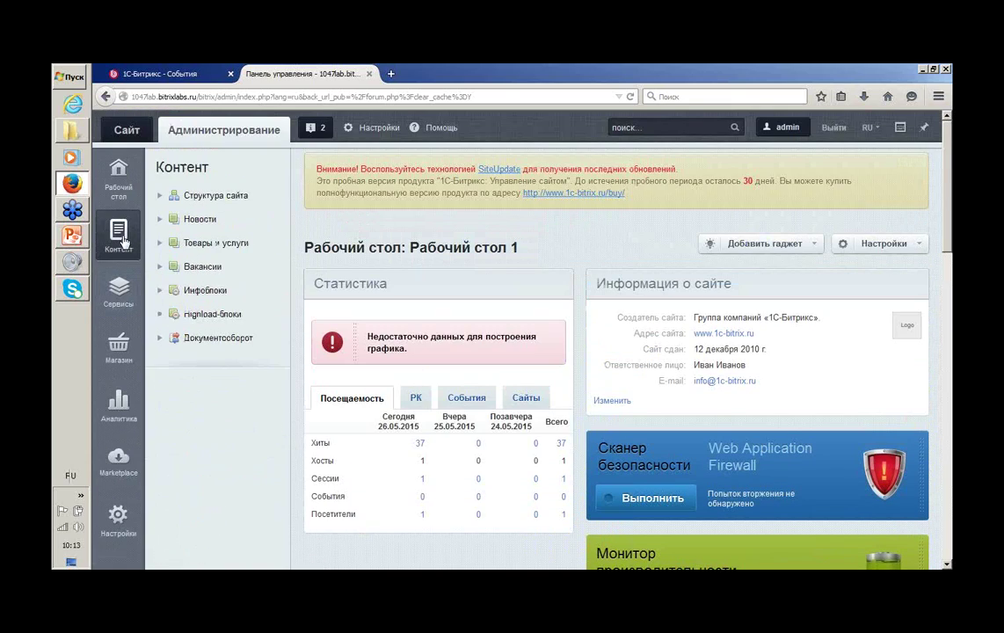
left_click(159, 219)
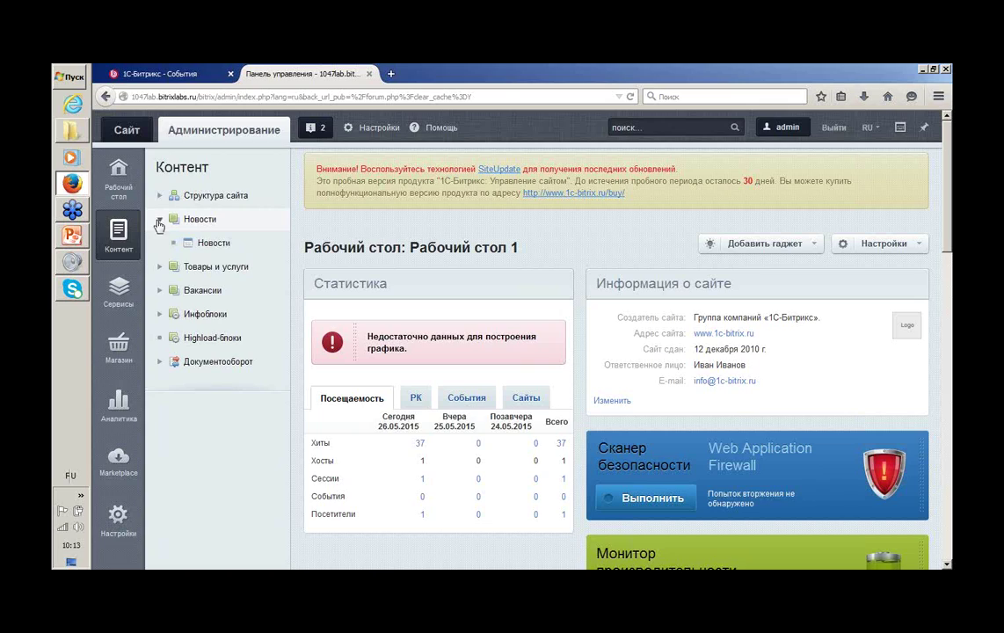
left_click_drag(202, 252, 830, 305)
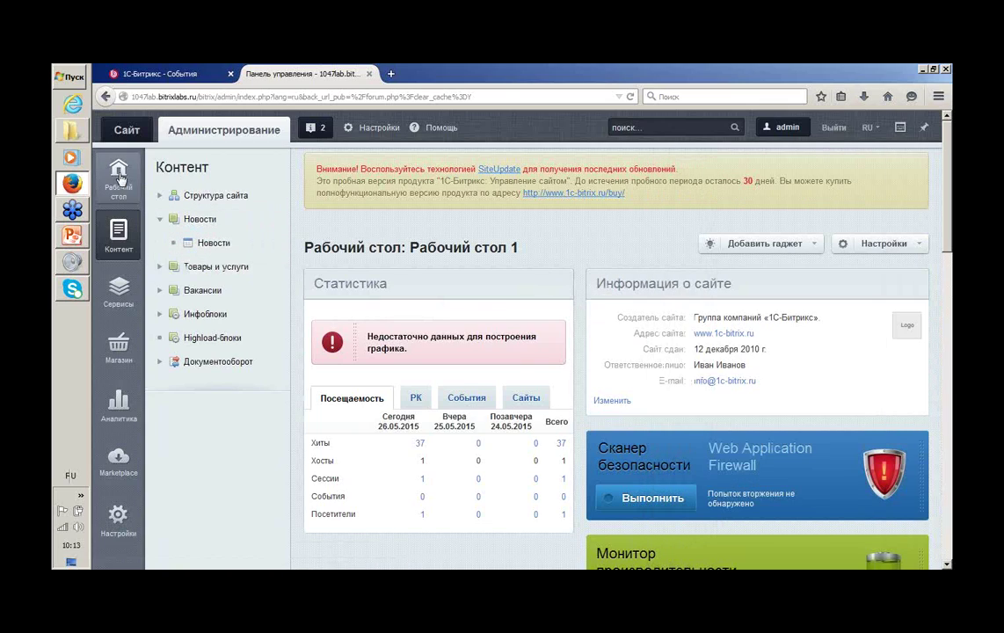
left_click(118, 169)
left_click(192, 275)
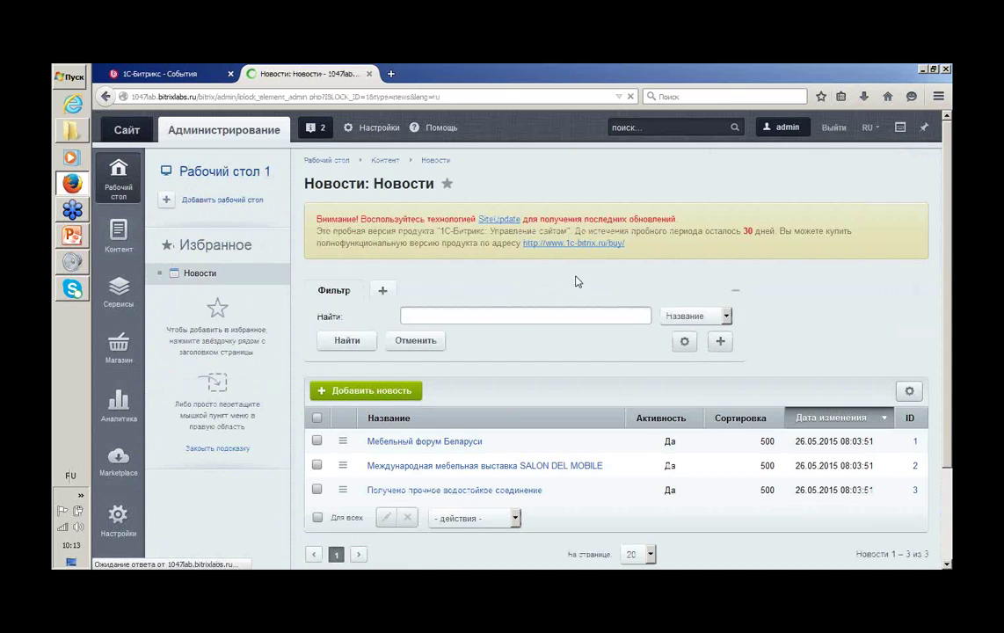
scroll(574, 280, "down", 1)
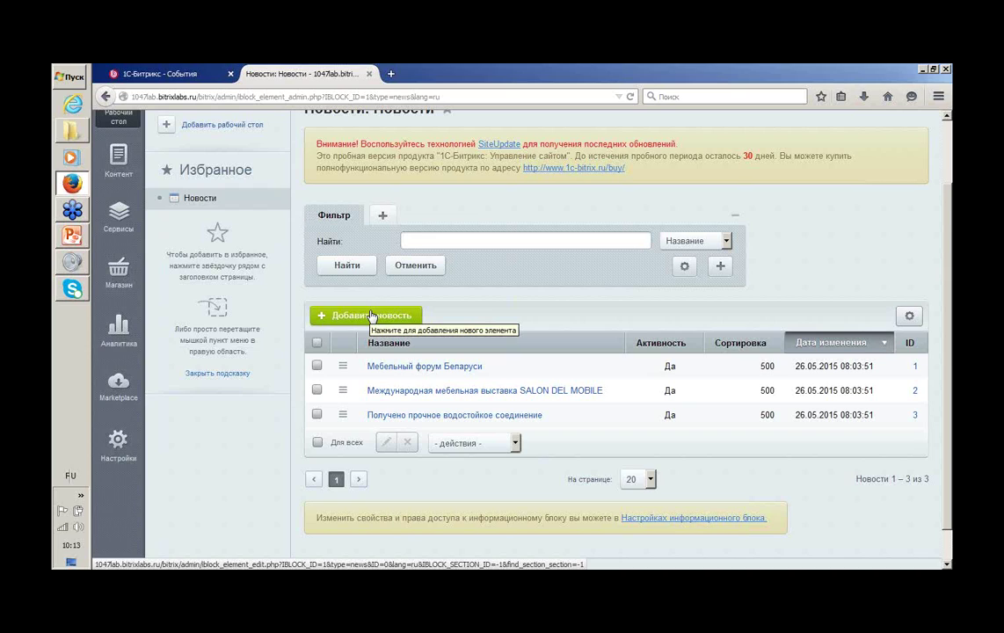
scroll(597, 323, "up", 1)
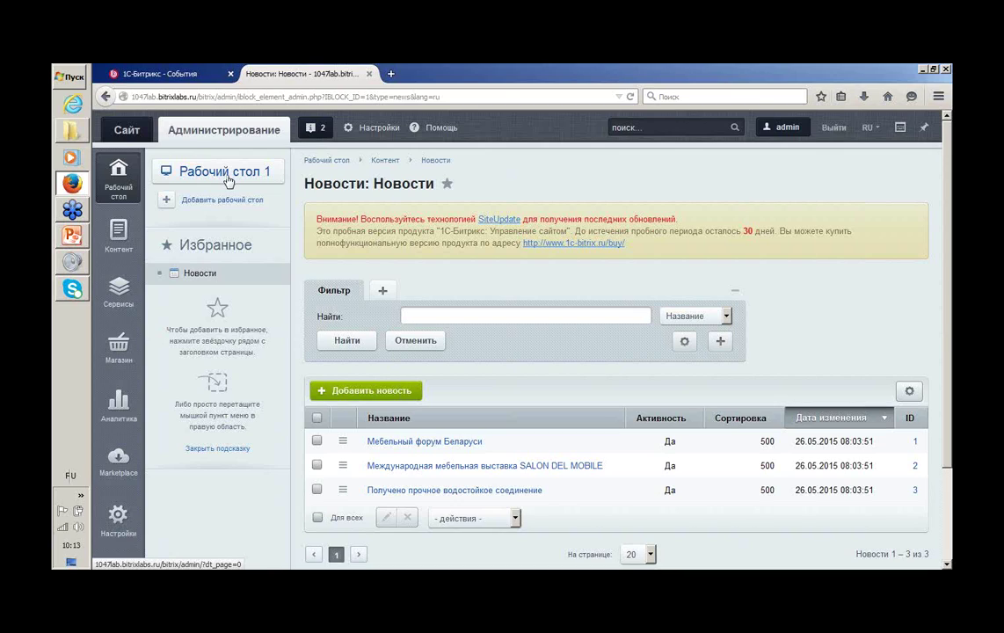
Browse the default site's structure in the content section, viewing the "Вход на сайт" and "Поиск" sections.
mouse_move(119, 290)
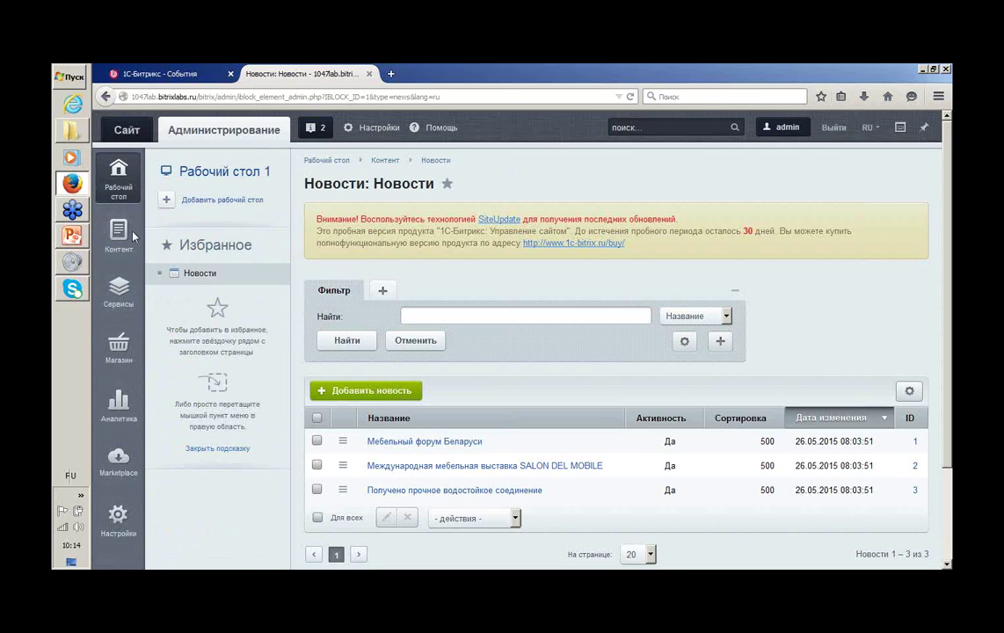
left_click(112, 239)
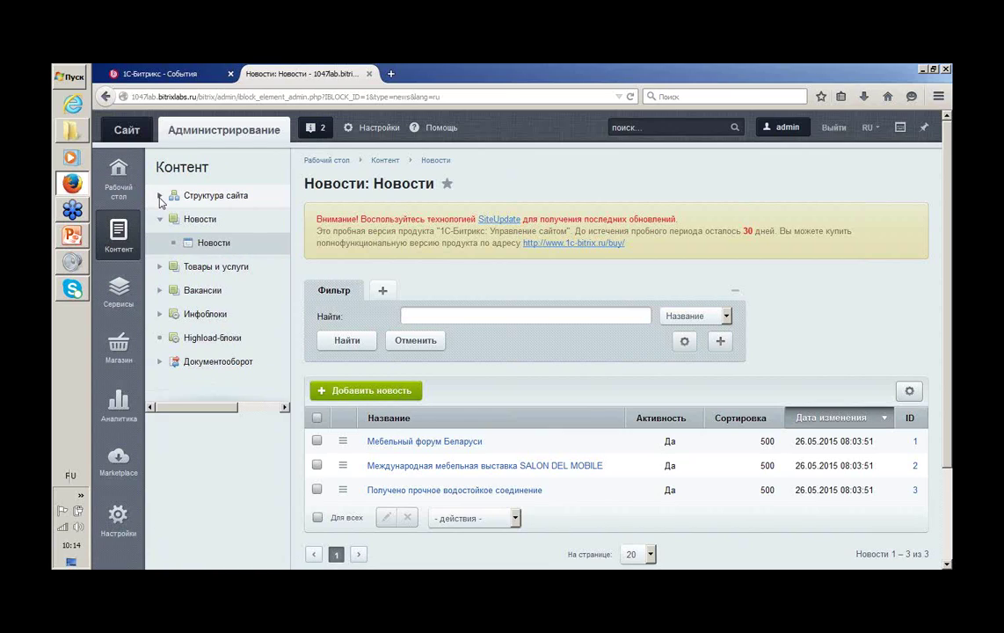
left_click(160, 196)
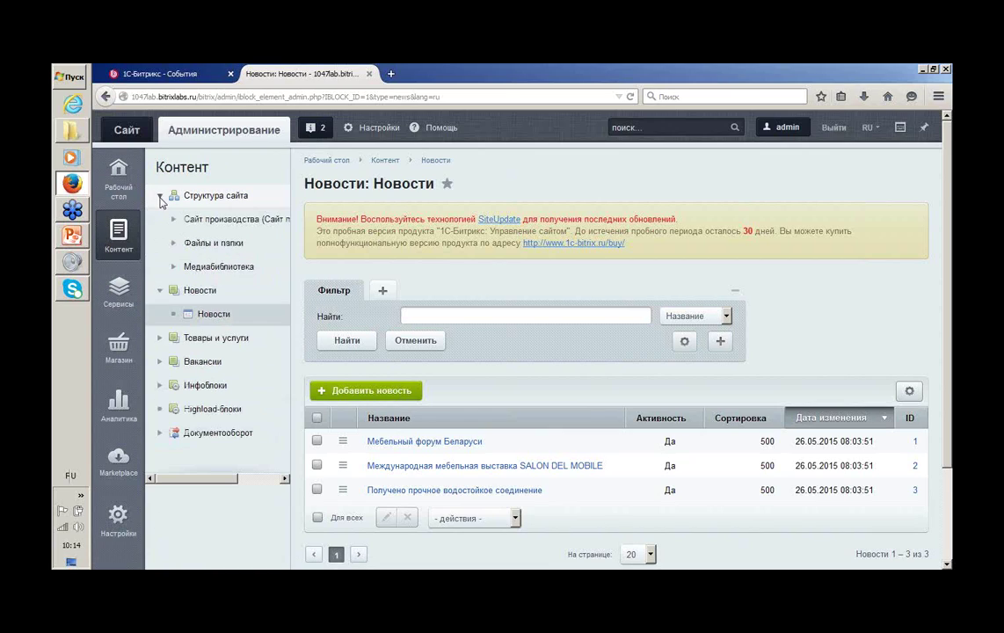
left_click(174, 220)
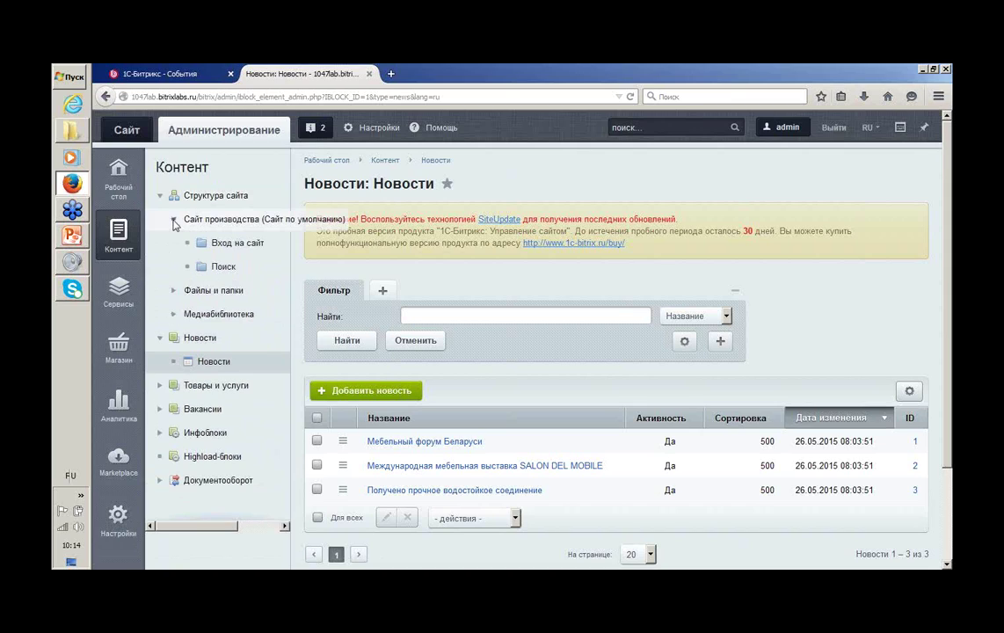
left_click(225, 246)
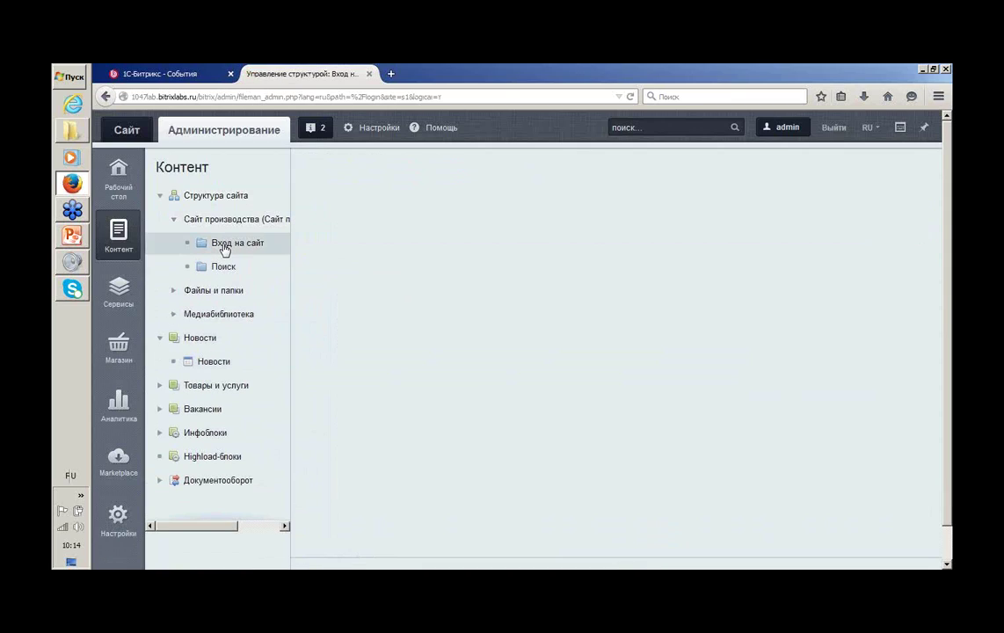
left_click(218, 268)
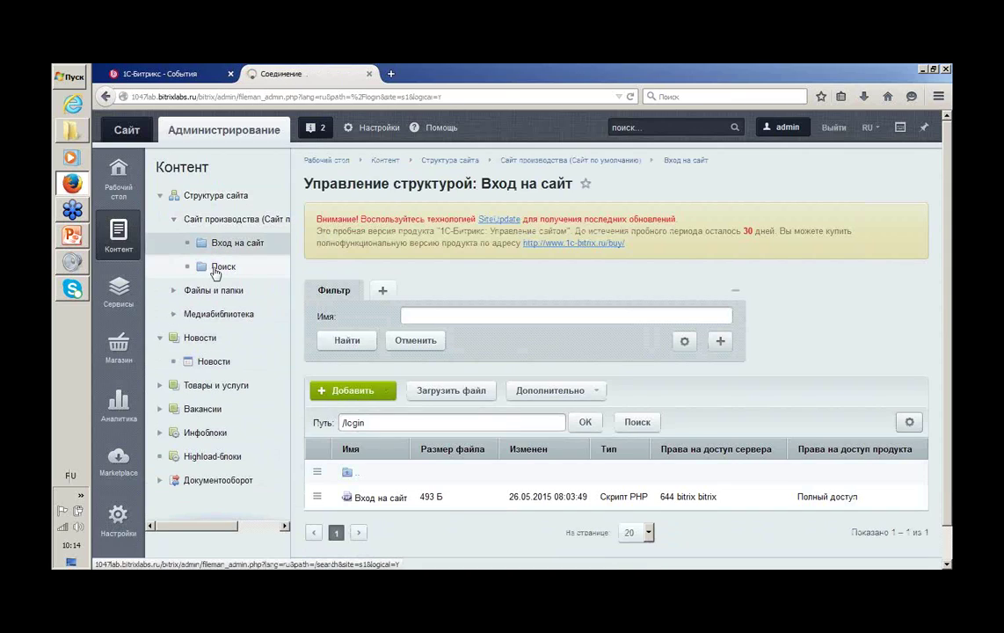
scroll(858, 263, "down", 2)
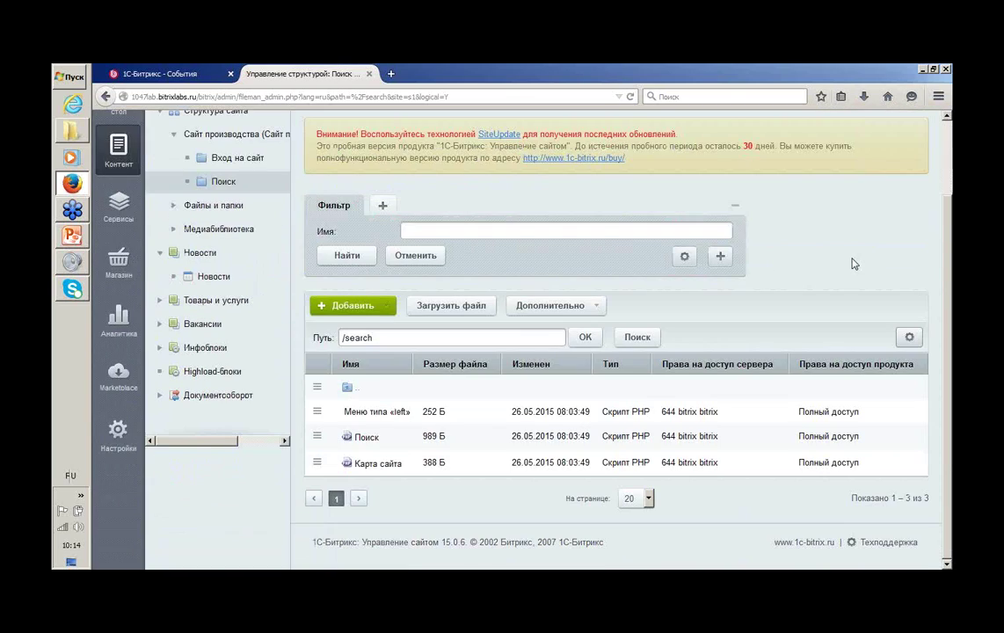
Open "Файлы и папки" in the site structure and look through the files and folders in the site root.
left_click(173, 205)
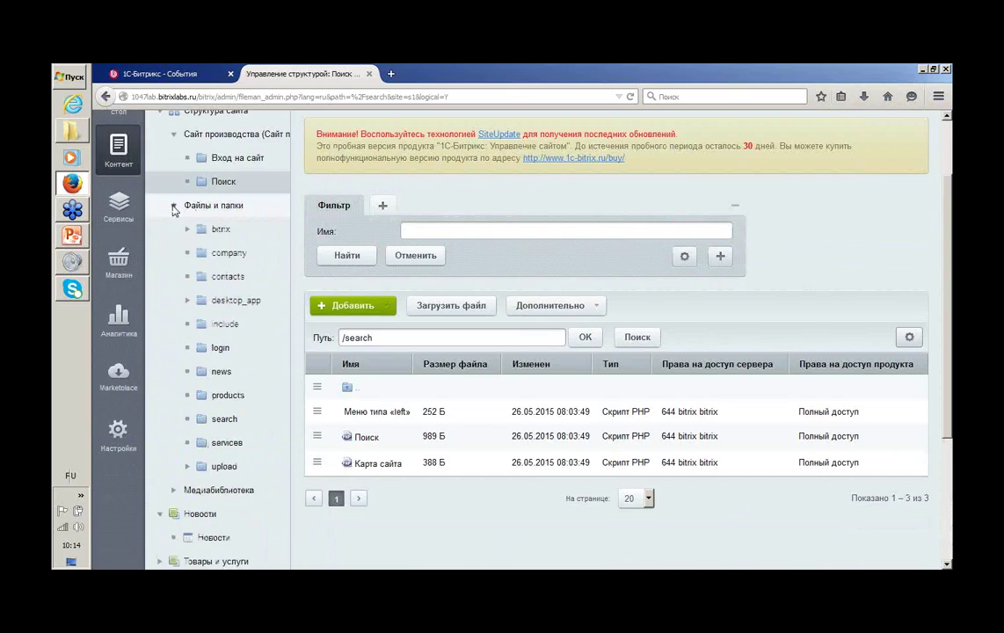
left_click(222, 207)
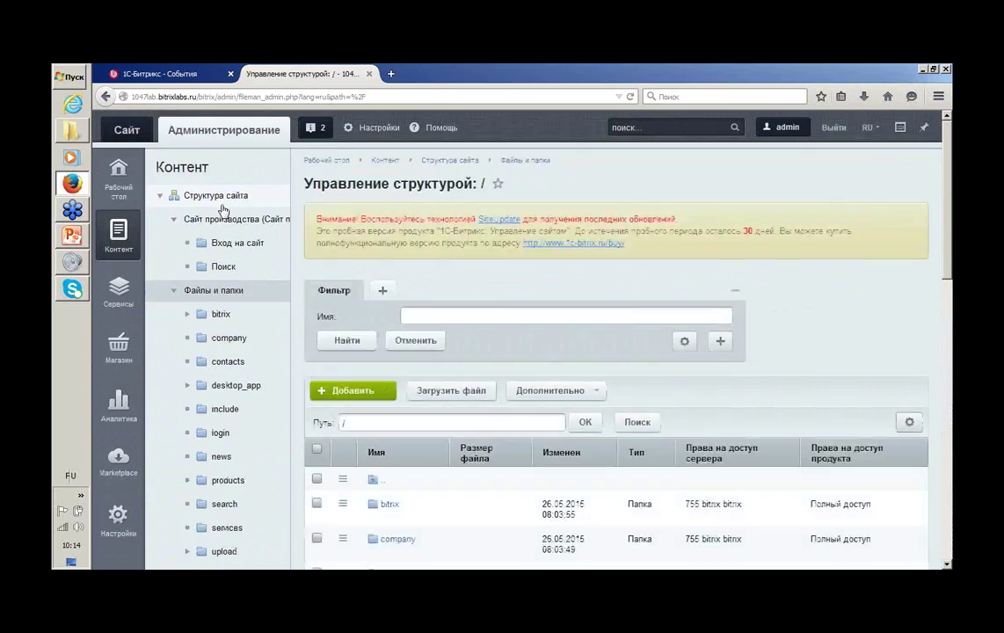
scroll(649, 337, "down", 2)
scroll(649, 336, "down", 12)
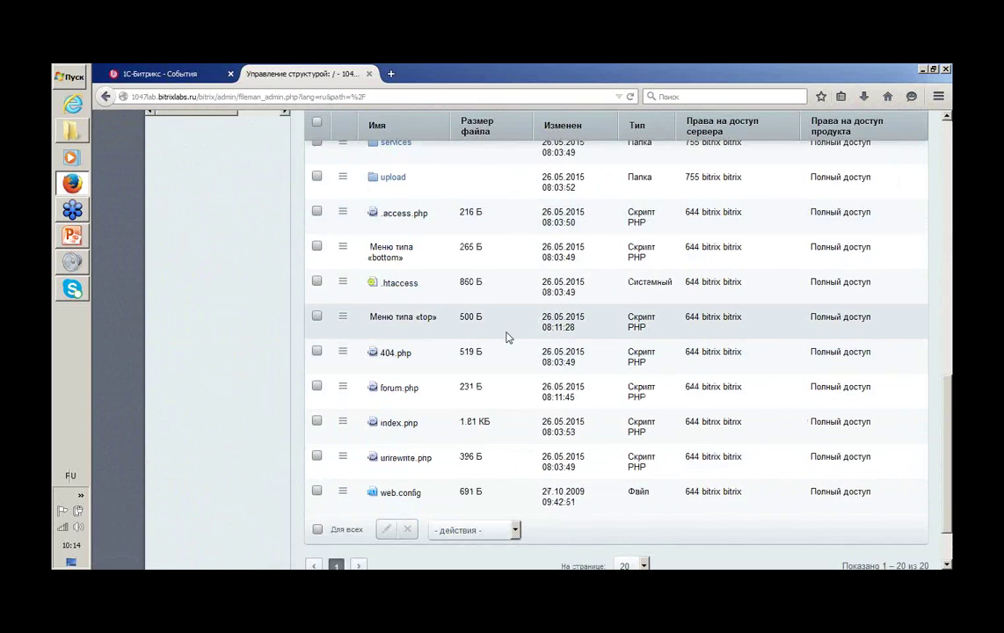
scroll(507, 337, "up", 10)
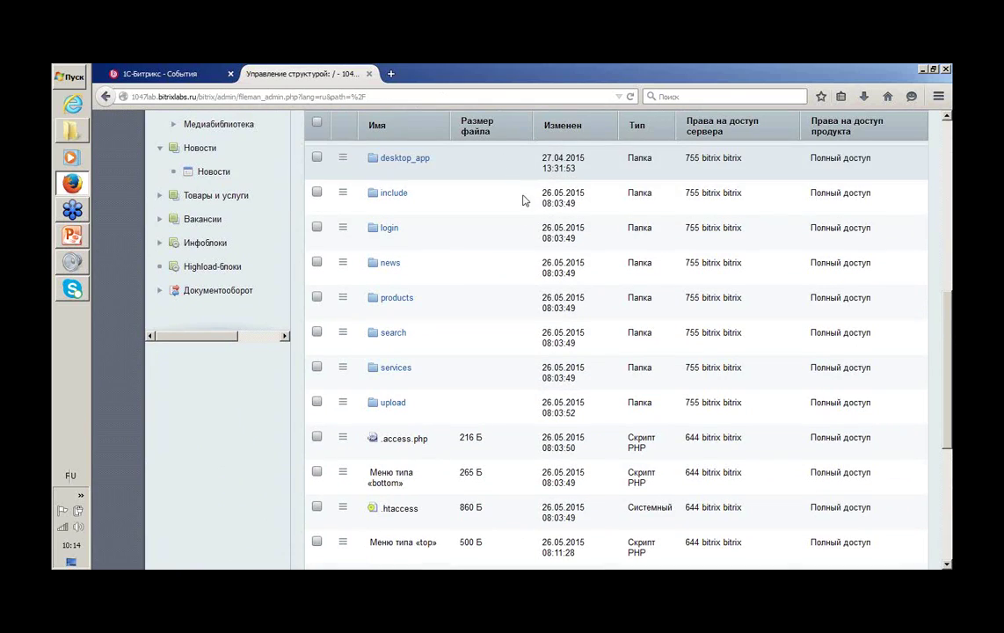
scroll(405, 308, "up", 3)
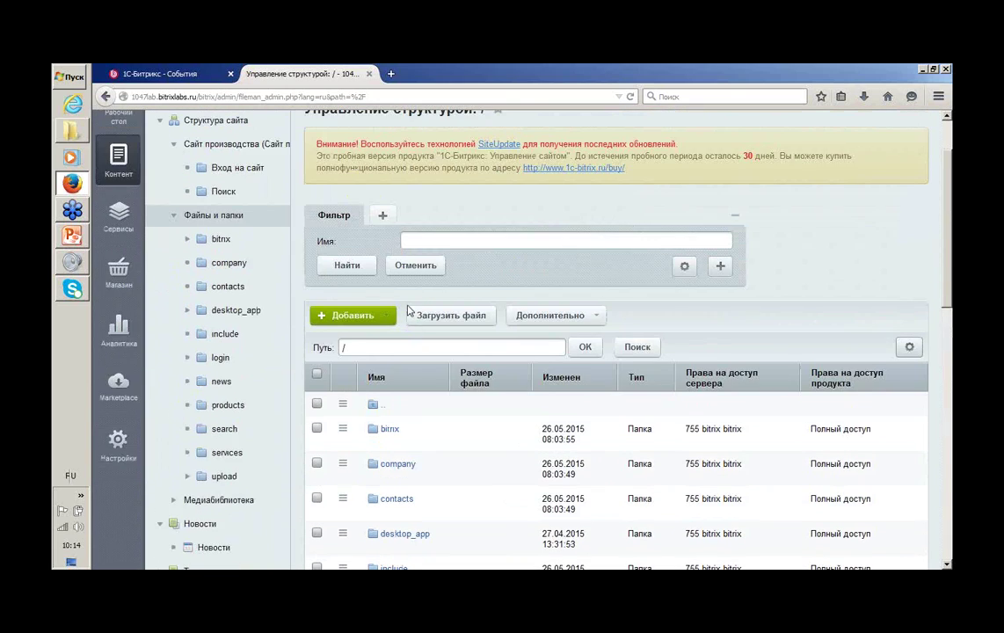
scroll(407, 309, "down", 2)
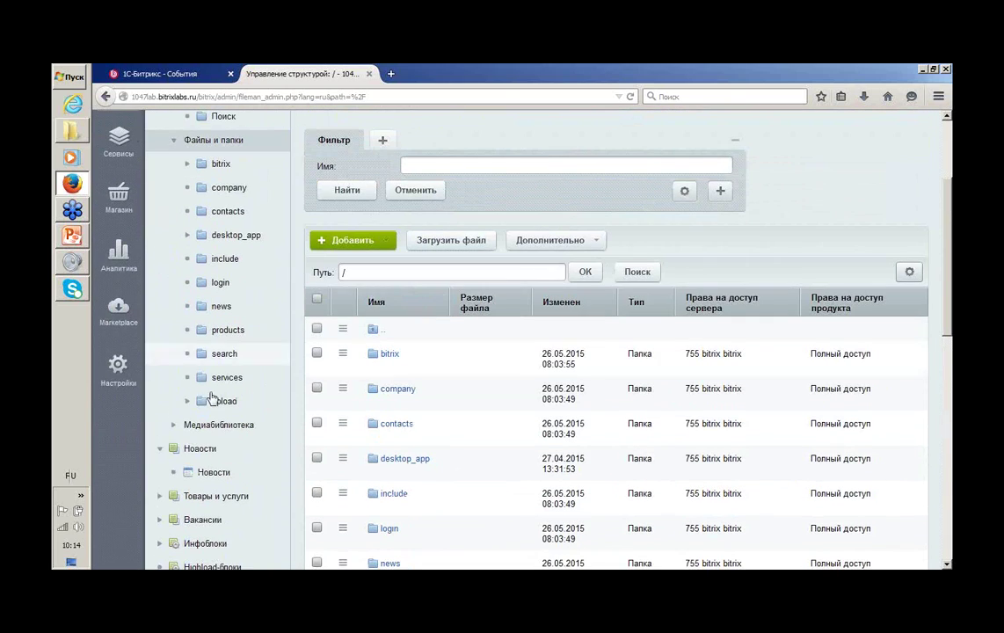
View the media library's "Изображения" section, and collapse the media library, site structure and news branches.
left_click(173, 426)
left_click(203, 450)
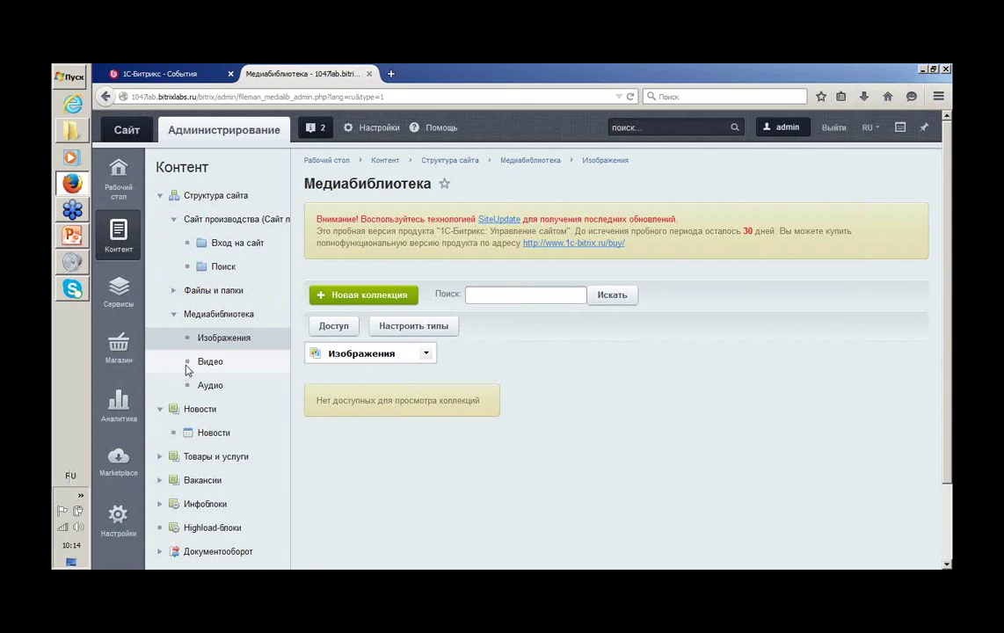
left_click(173, 319)
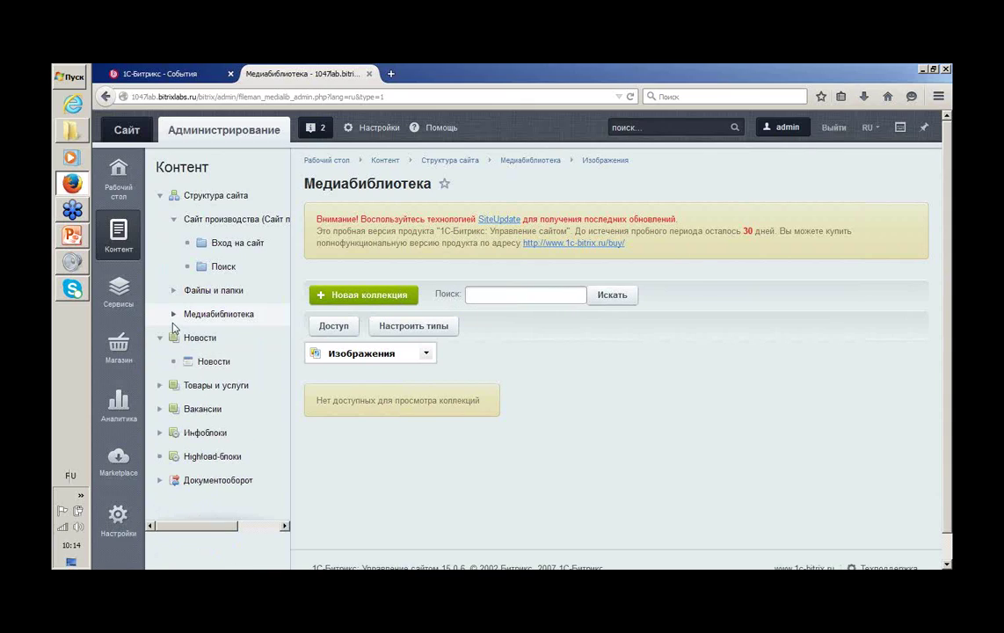
left_click(159, 197)
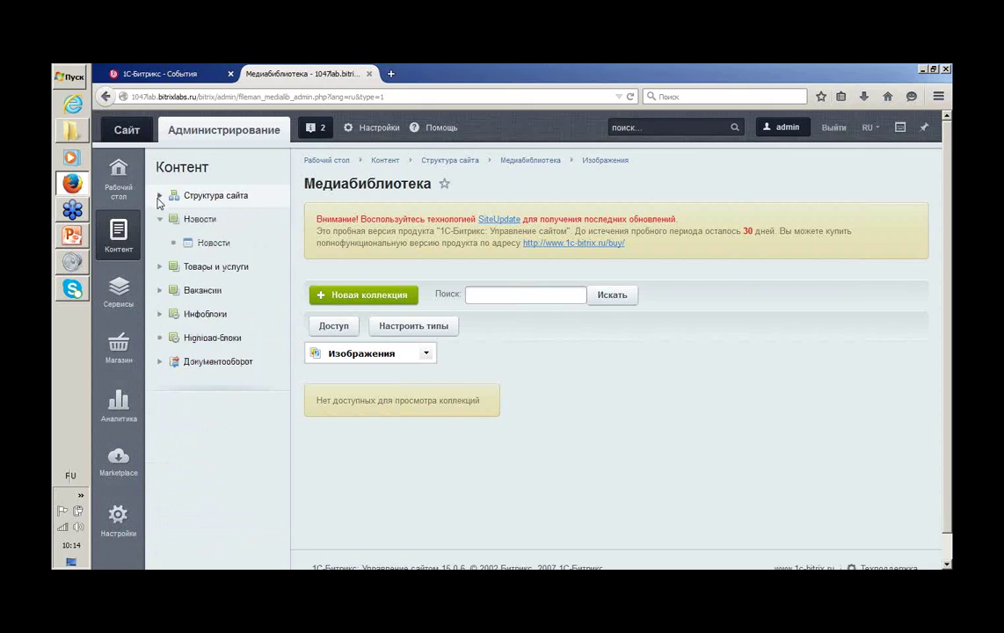
left_click(159, 220)
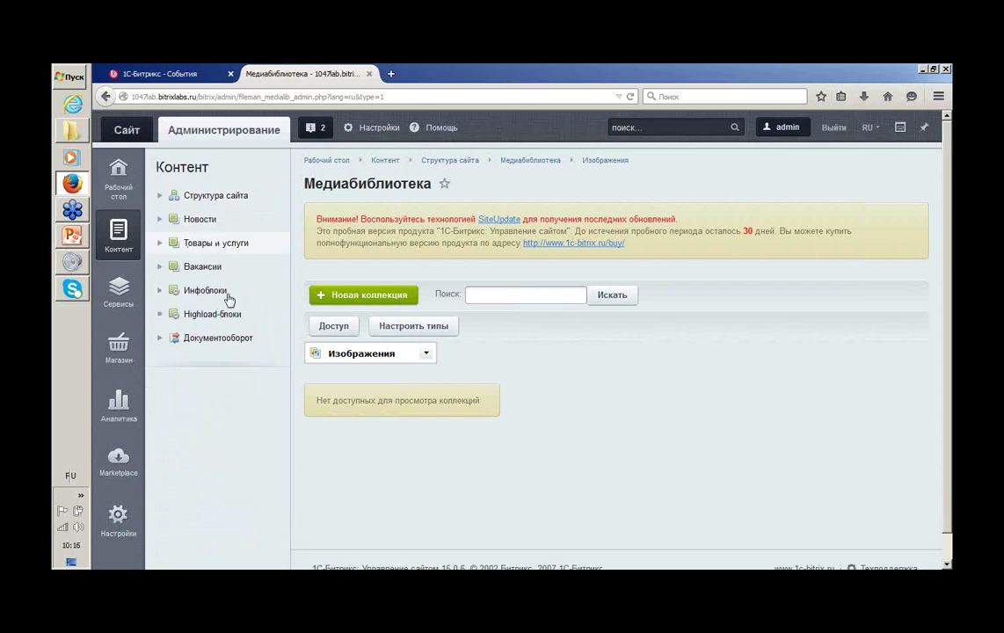
Expand "Товары и услуги" and examine the furniture categories under "[s1] Продукция", collapsing that catalogue again.
left_click(160, 243)
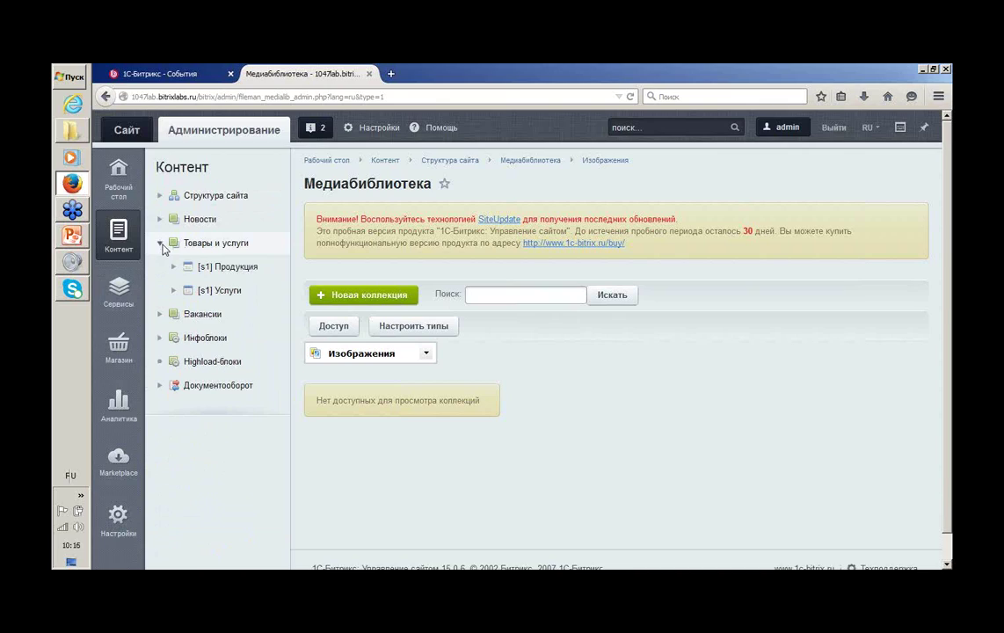
left_click(173, 267)
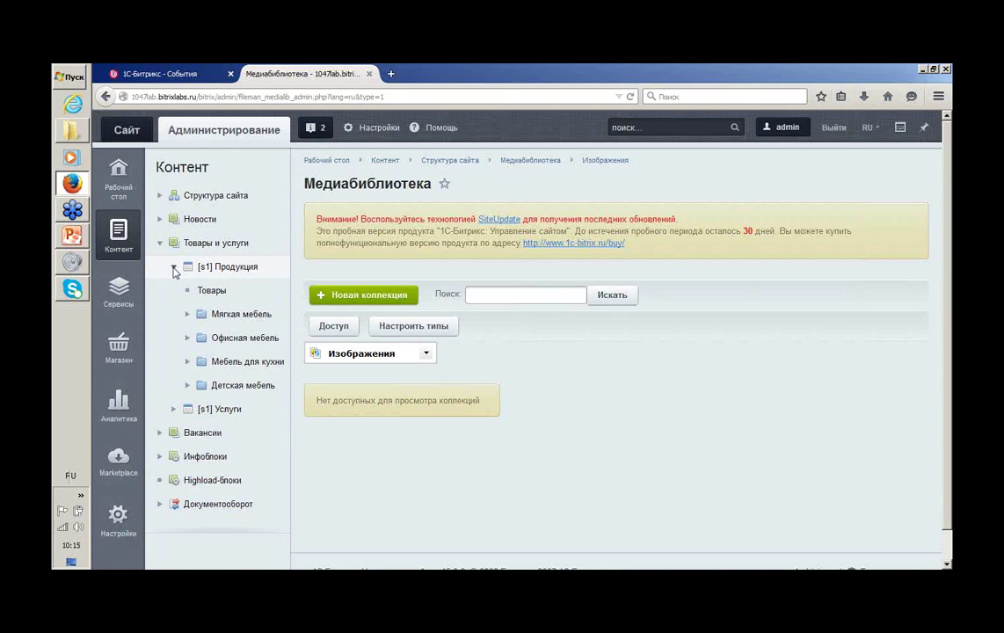
left_click(174, 268)
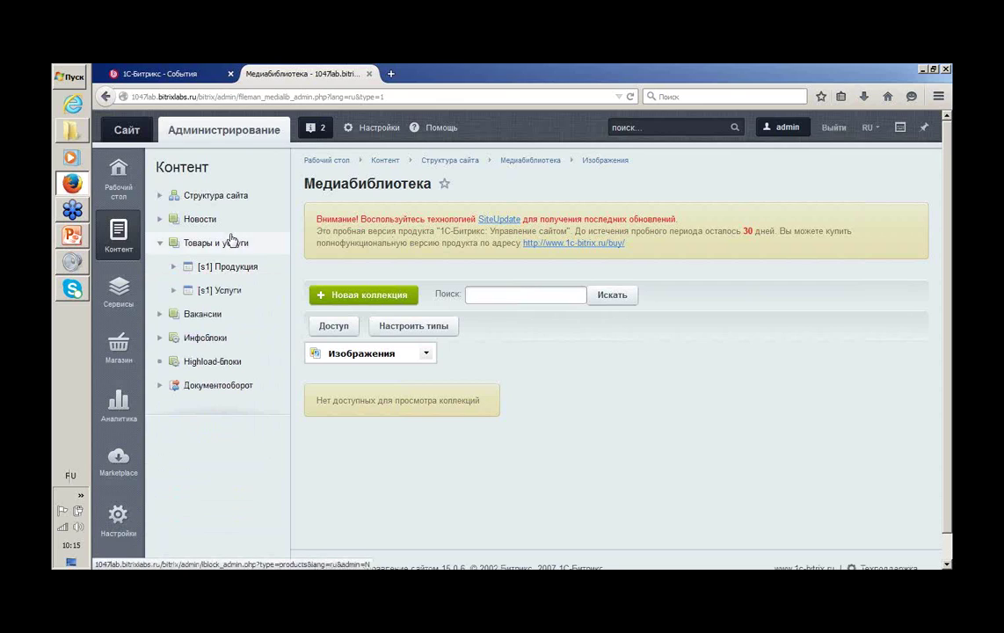
left_click(159, 76)
left_click(303, 74)
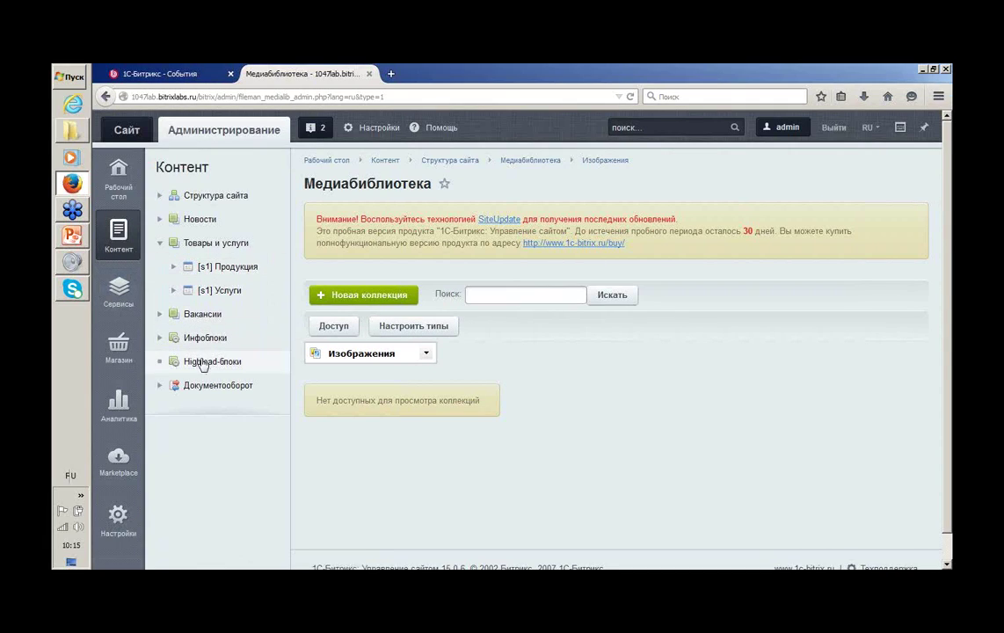
Examine the search engine optimisation tools in the "Сервисы" section and collapse their branch.
left_click(110, 299)
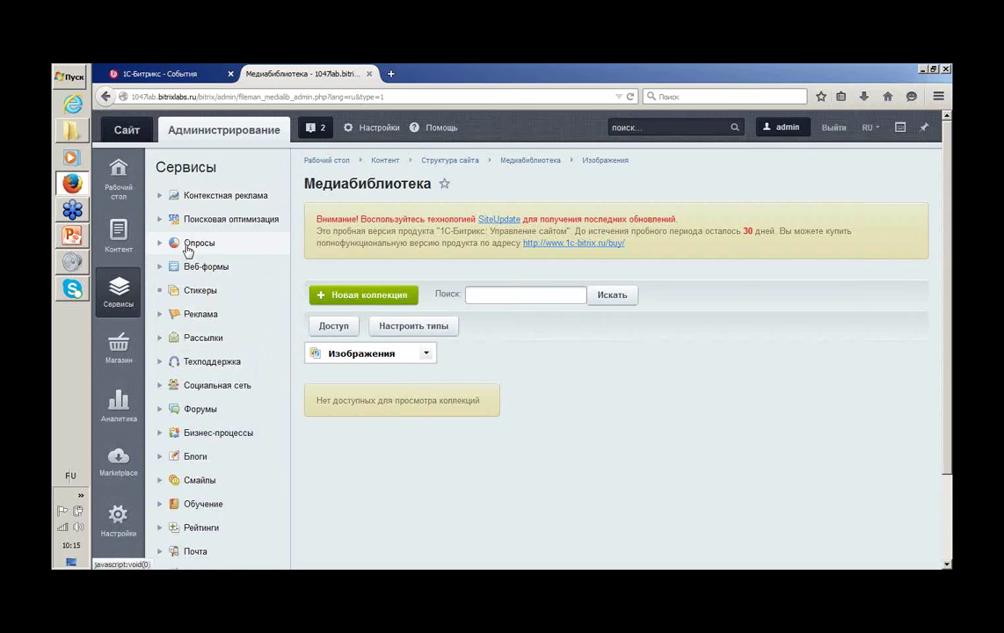
left_click(159, 221)
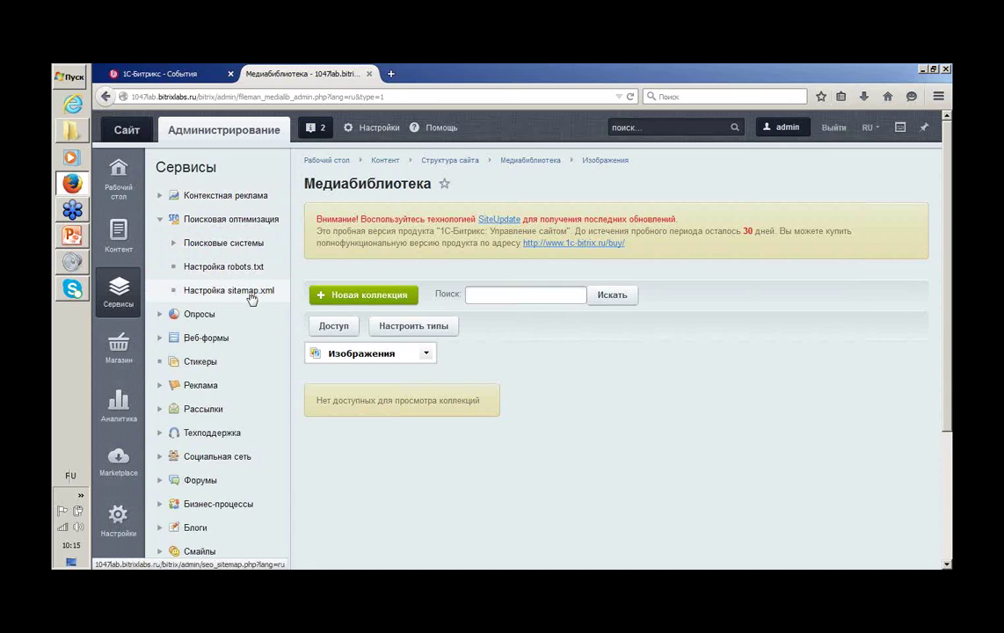
left_click(160, 220)
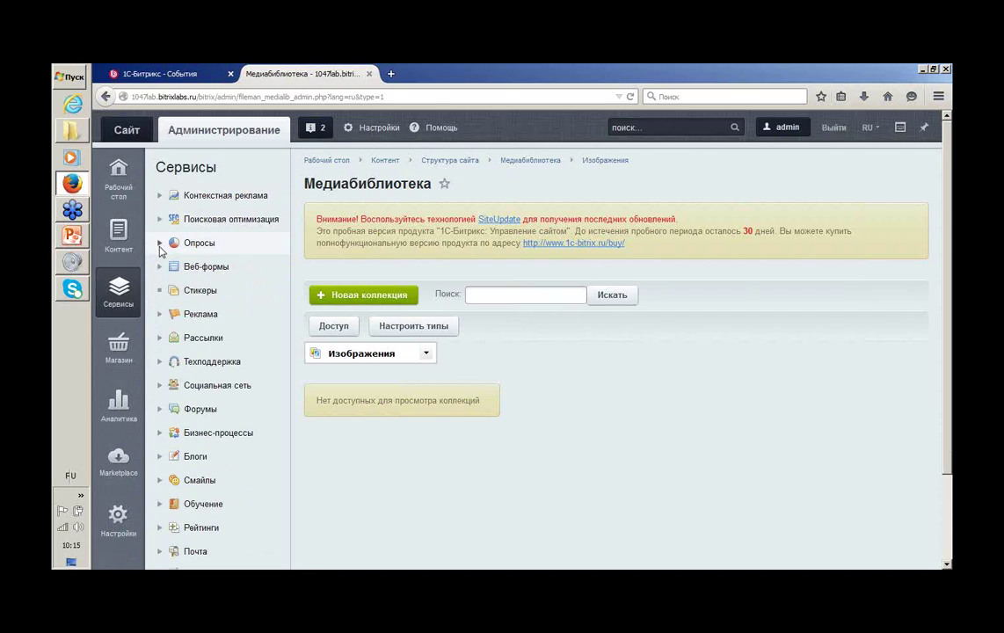
View the poll groups under "Опросы", and start a new poll named "тестовый опрос" in "Список опросов".
left_click(159, 243)
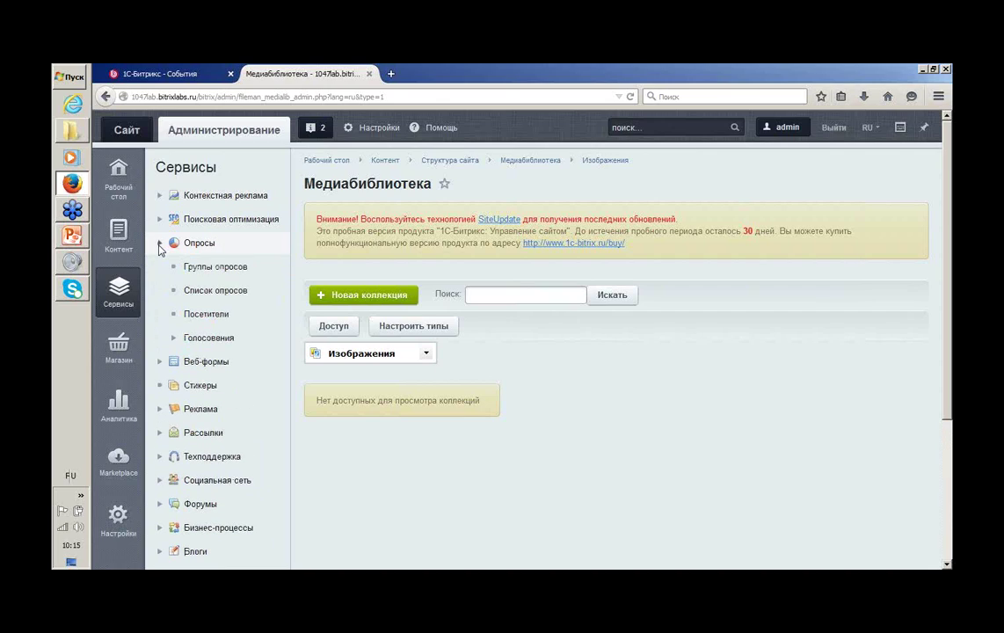
left_click(197, 268)
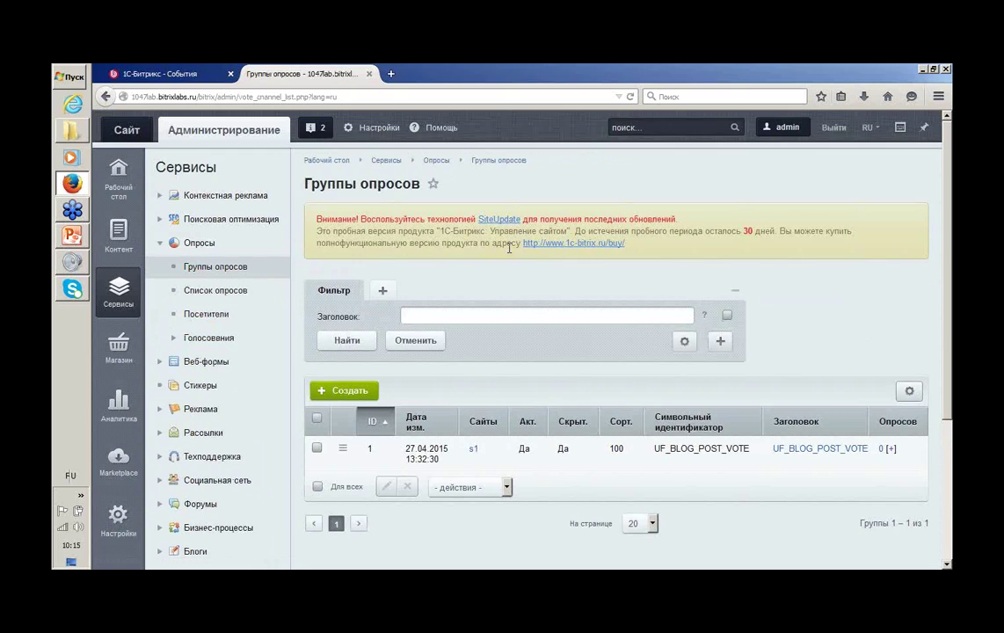
left_click(211, 291)
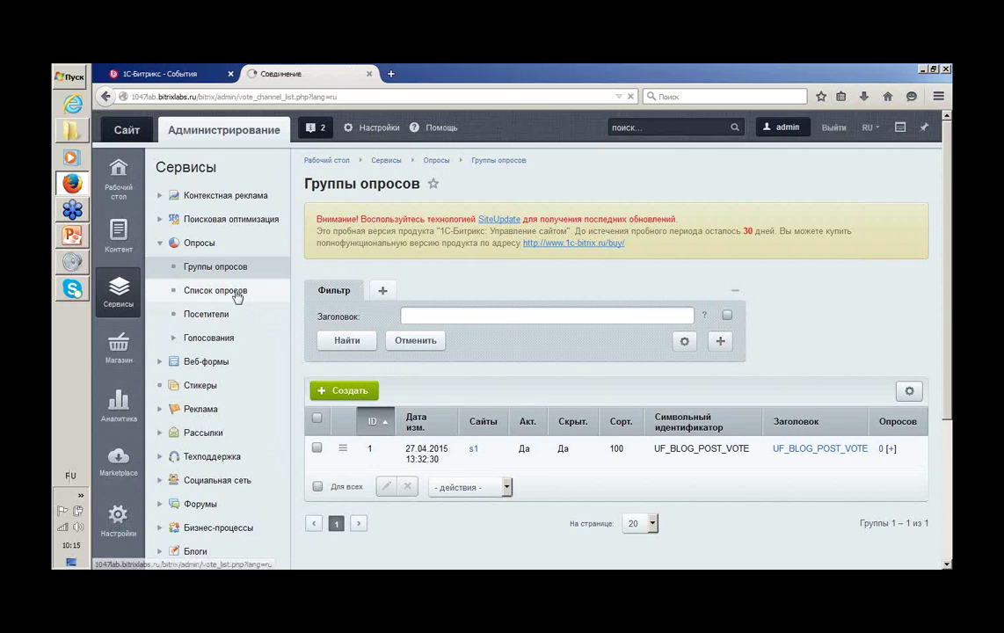
left_click(341, 390)
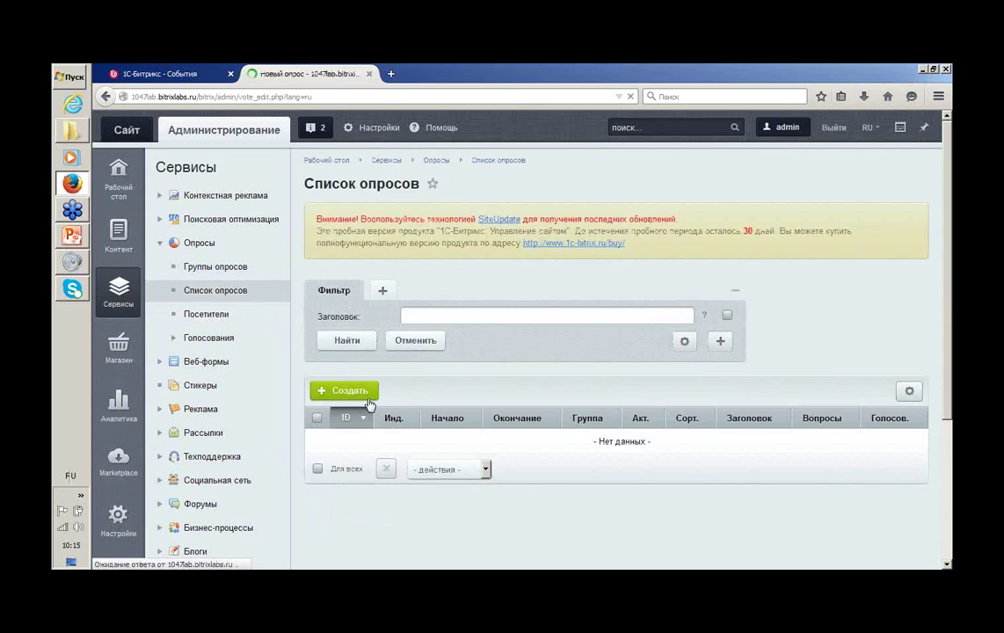
scroll(589, 340, "down", 3)
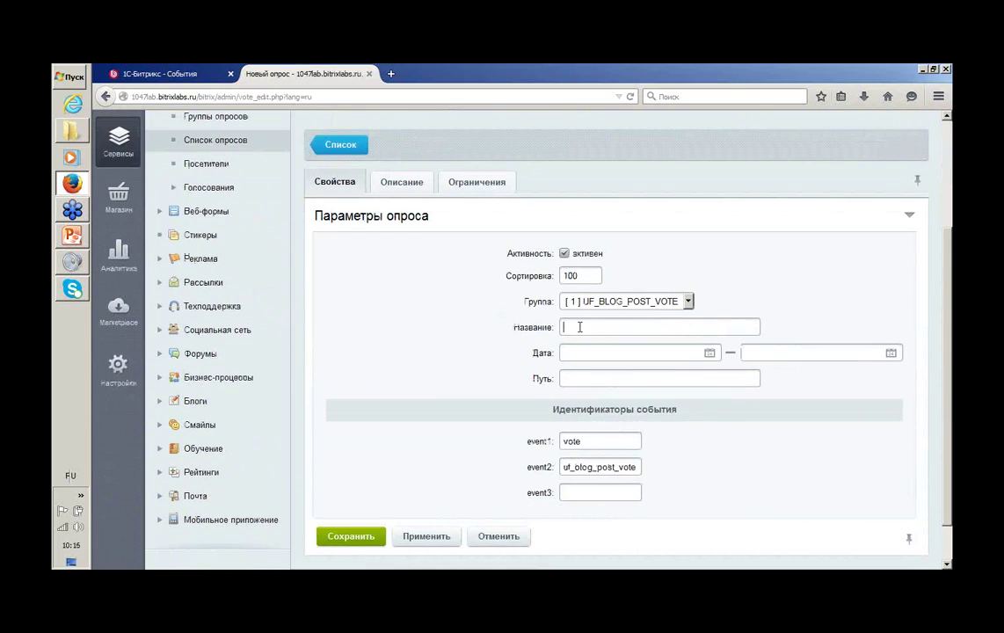
type("тен")
double_click(585, 326)
type("тестовый опрос")
Set the poll's date range from 01.05.2015 10:16:00 to 31.05.2015 10:16:00.
left_click(710, 353)
left_click(793, 402)
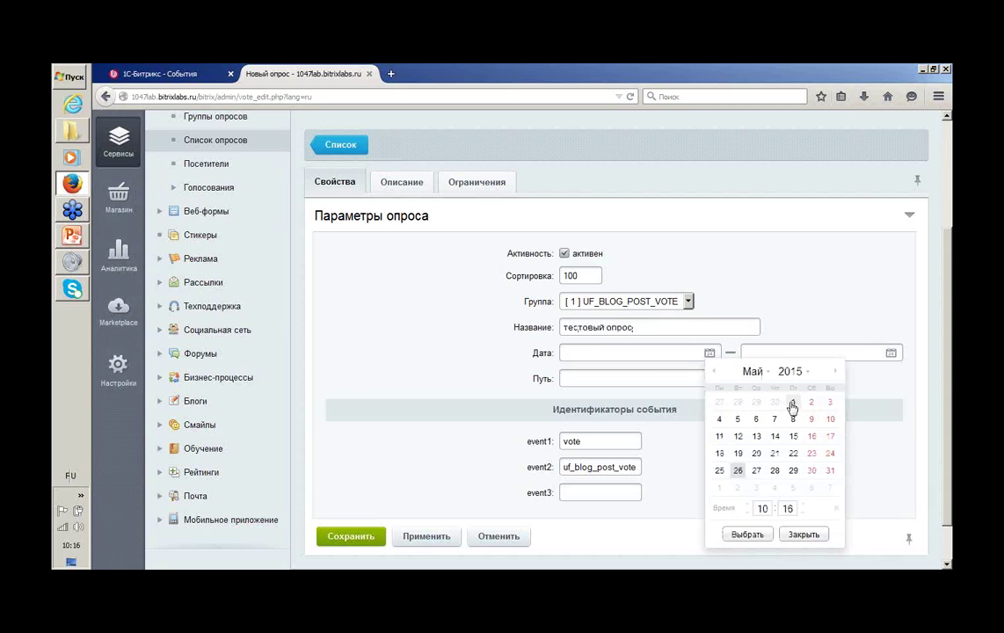
left_click(749, 535)
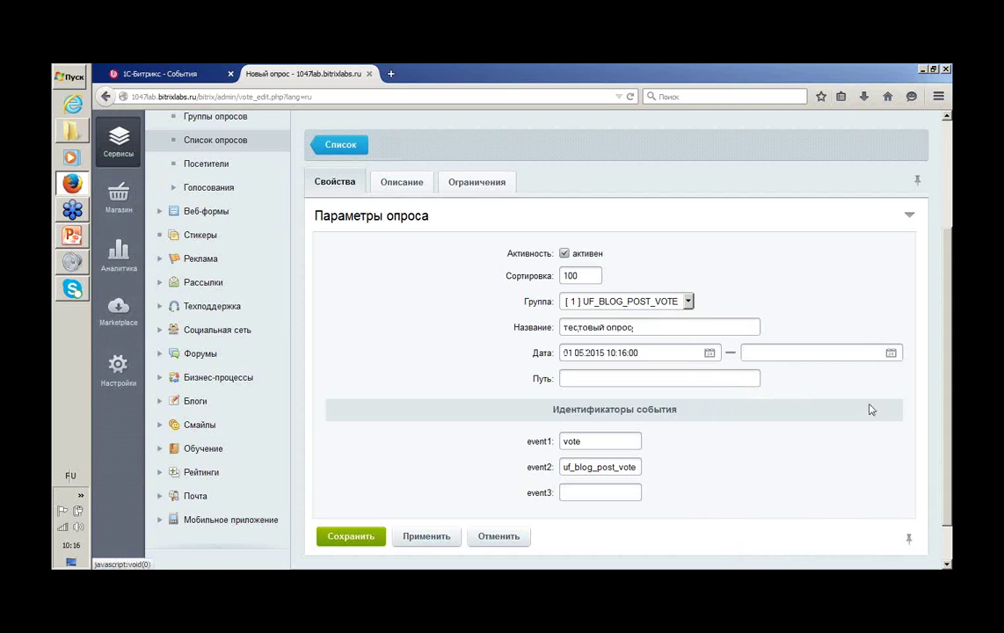
left_click(891, 352)
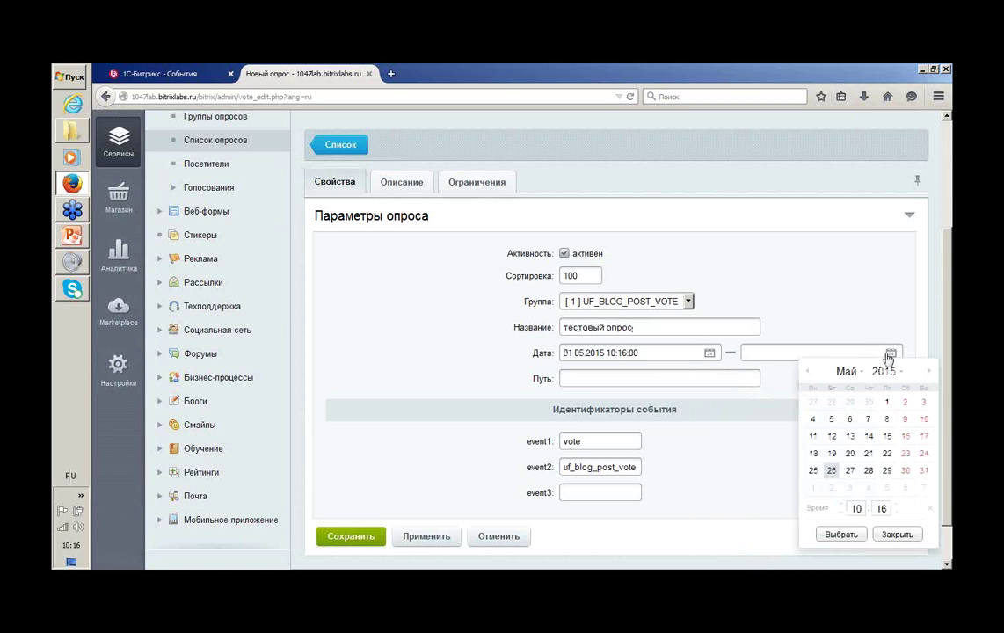
left_click(924, 470)
left_click(840, 534)
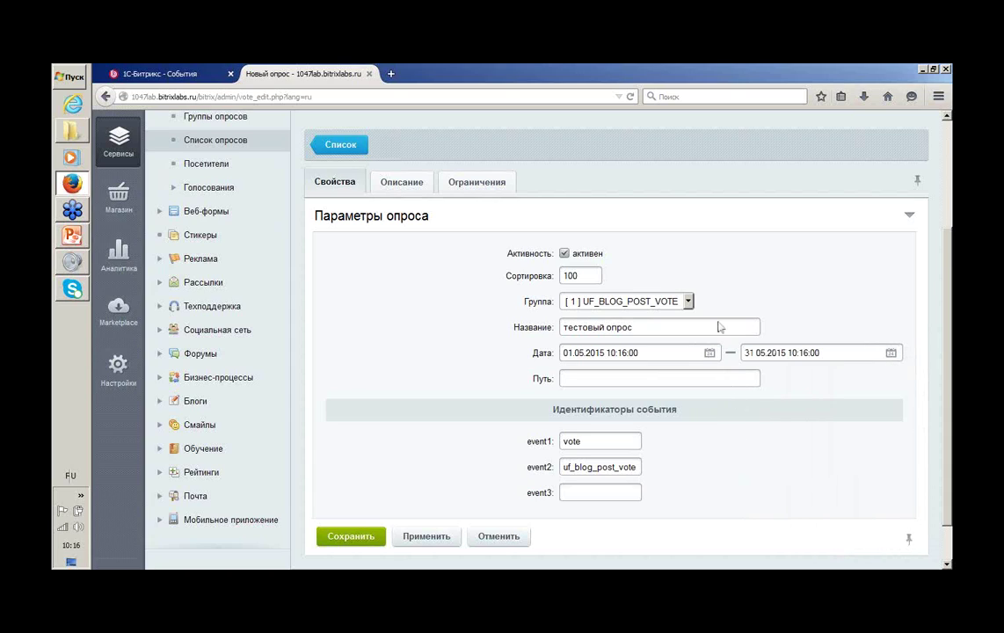
Review the new poll's description and voting restrictions, keeping the default restrictions, and save the poll.
scroll(483, 215, "down", 1)
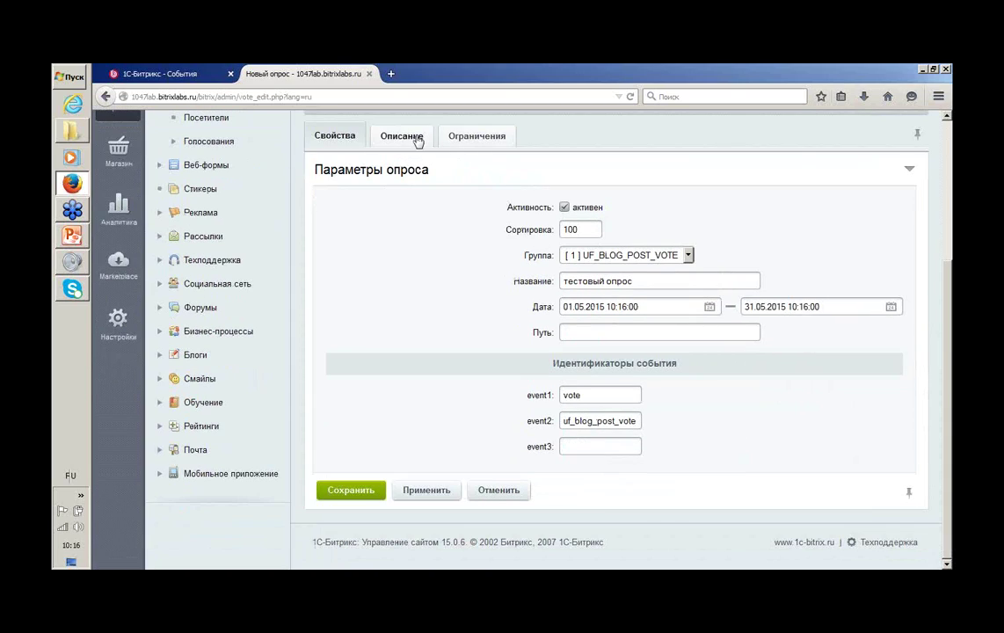
left_click(387, 132)
left_click(494, 137)
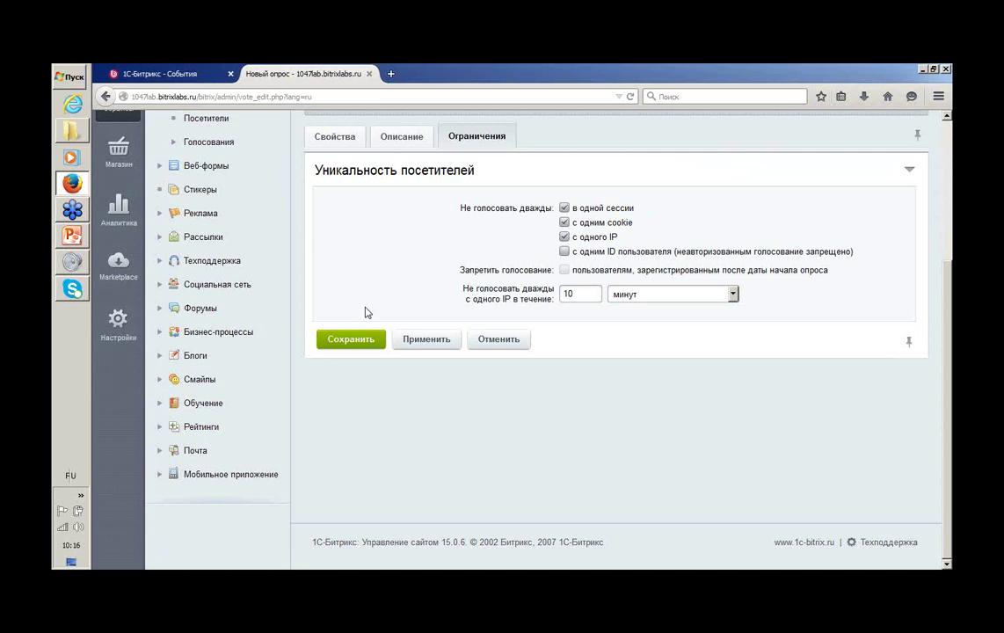
left_click(353, 347)
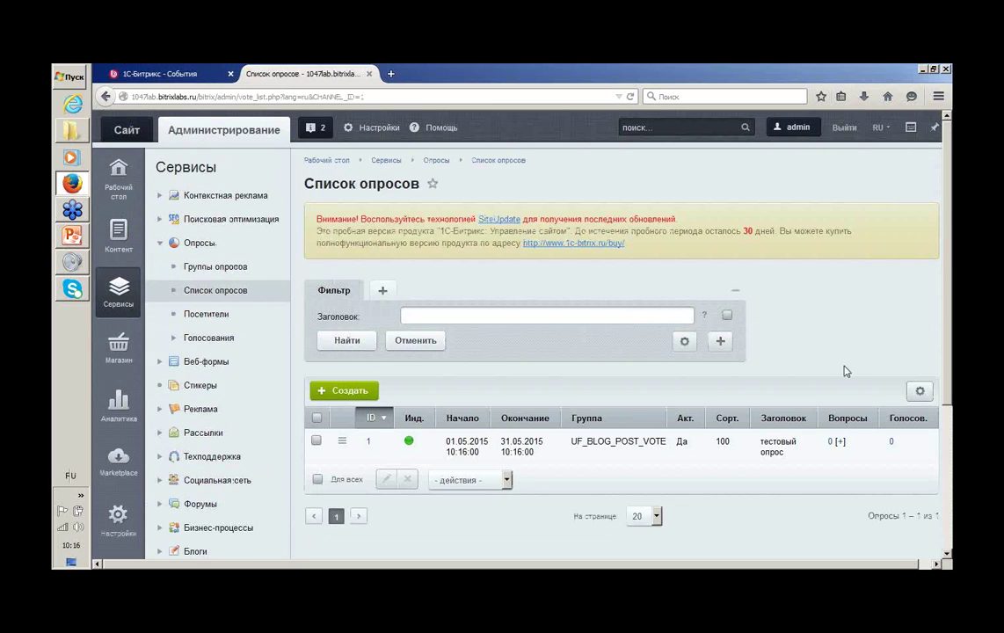
Start a new question for the "тестовый опрос" poll and check the chart types, keeping "Гистограмма".
scroll(844, 371, "down", 2)
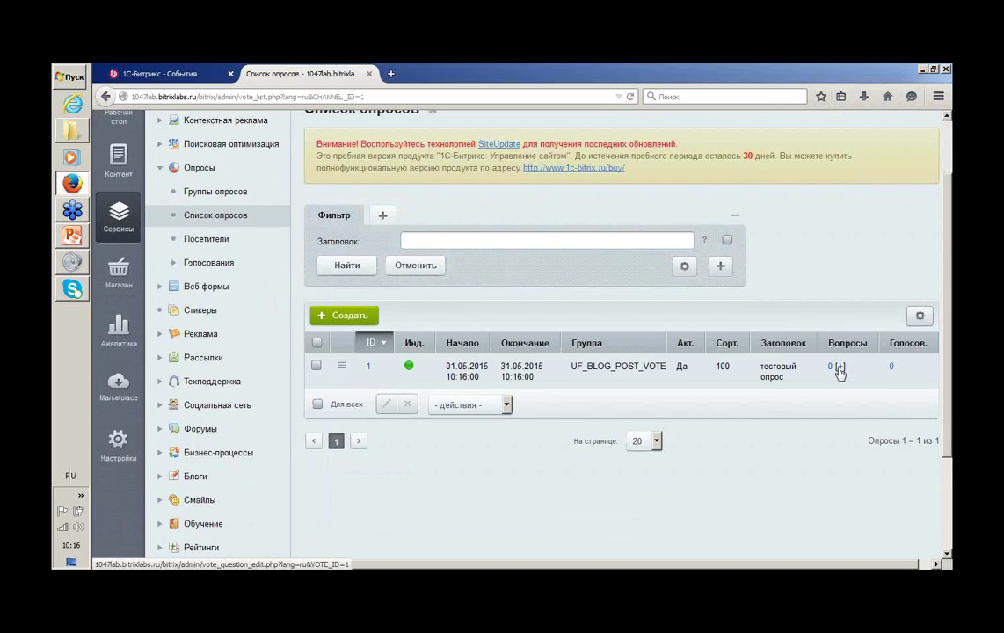
left_click(839, 368)
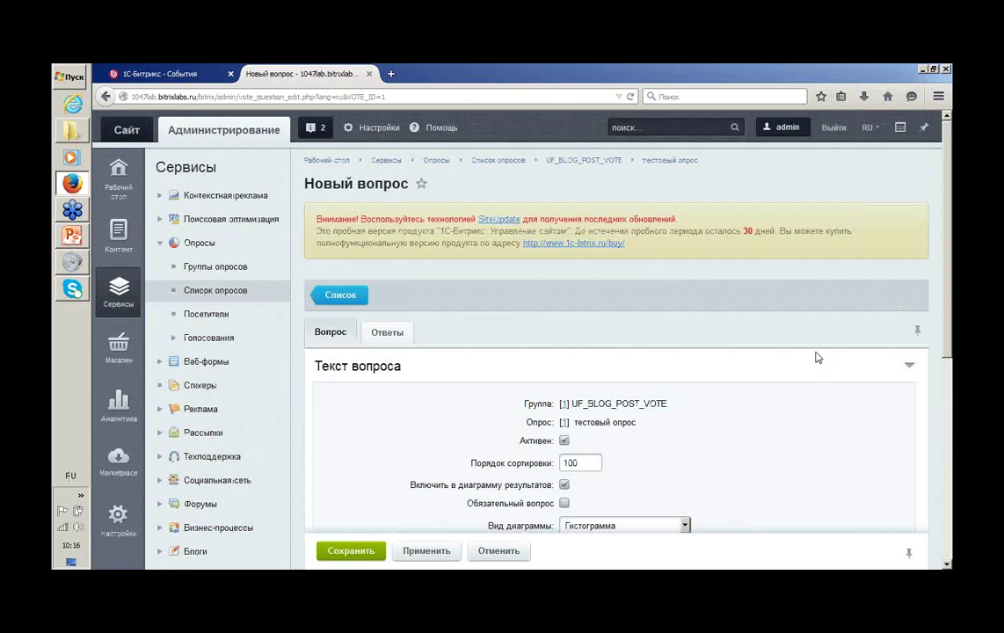
scroll(822, 361, "down", 4)
scroll(816, 356, "down", 1)
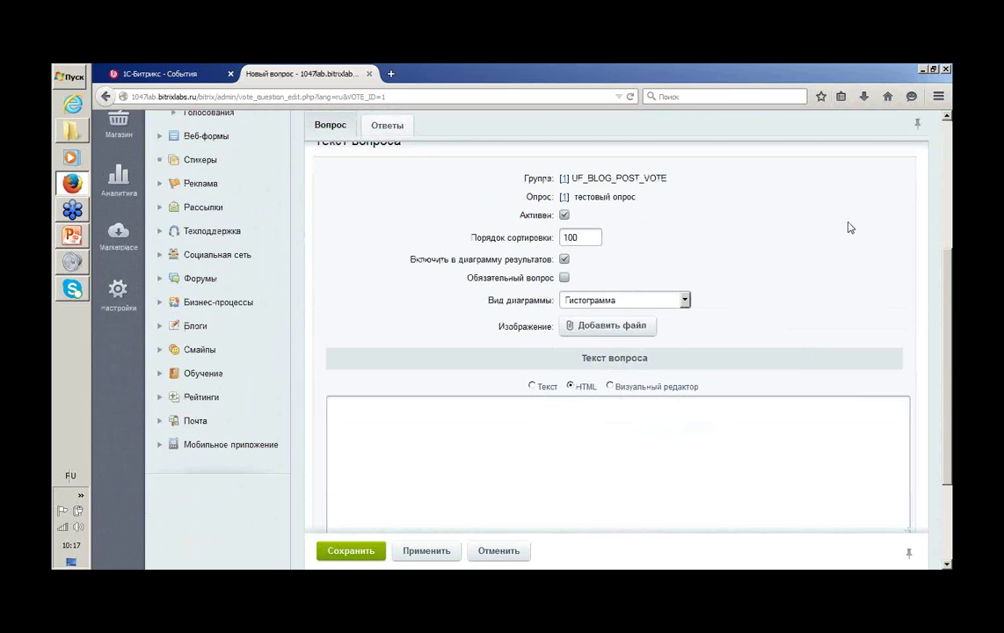
left_click(662, 300)
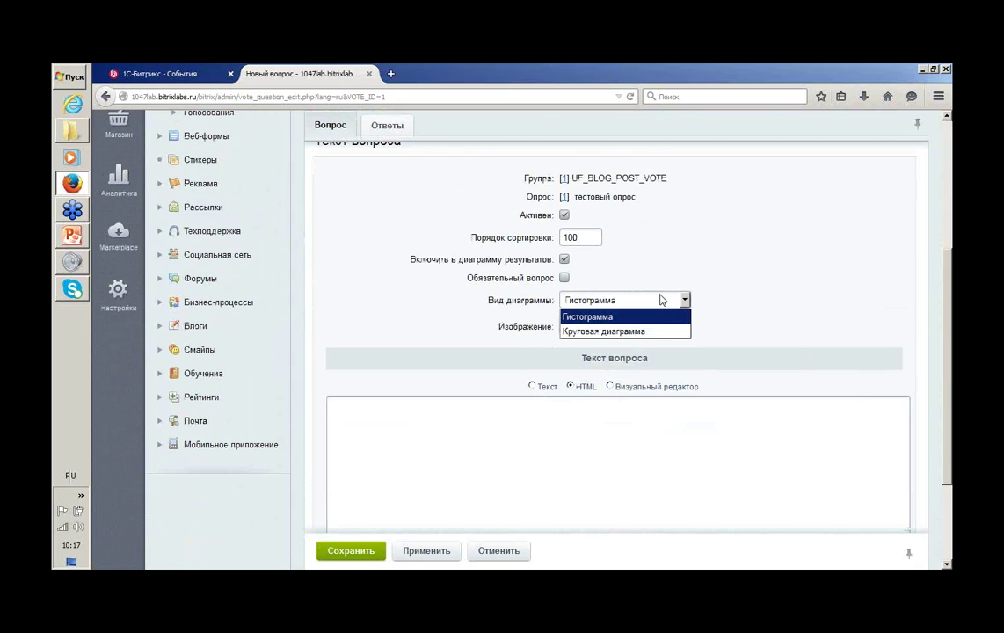
left_click(661, 300)
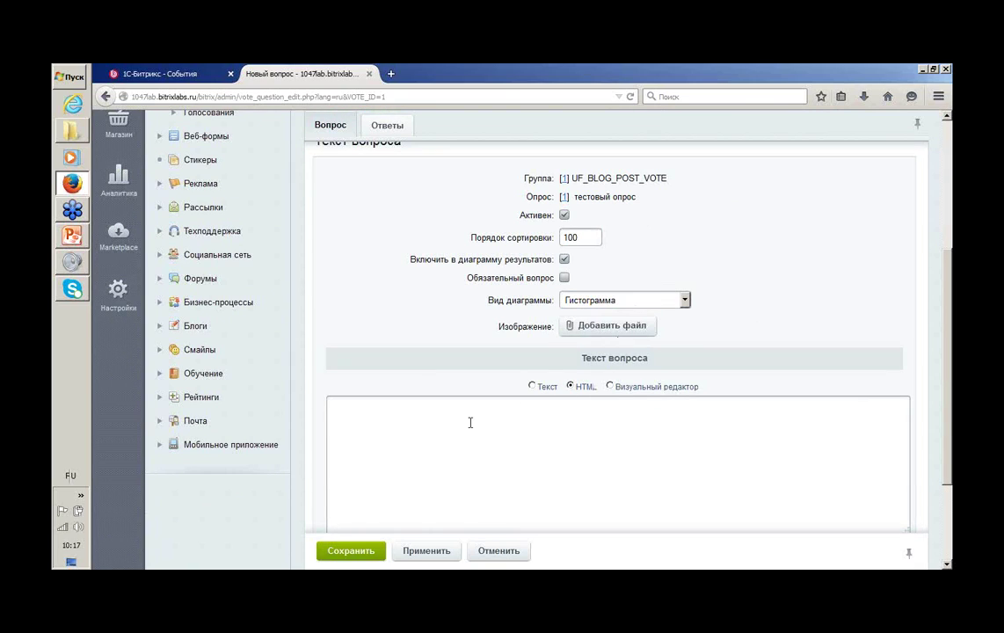
Enter "Понравился ли вам наш сайт?" as the question text, replacing any placeholder text.
type("Вопрос")
left_click(398, 128)
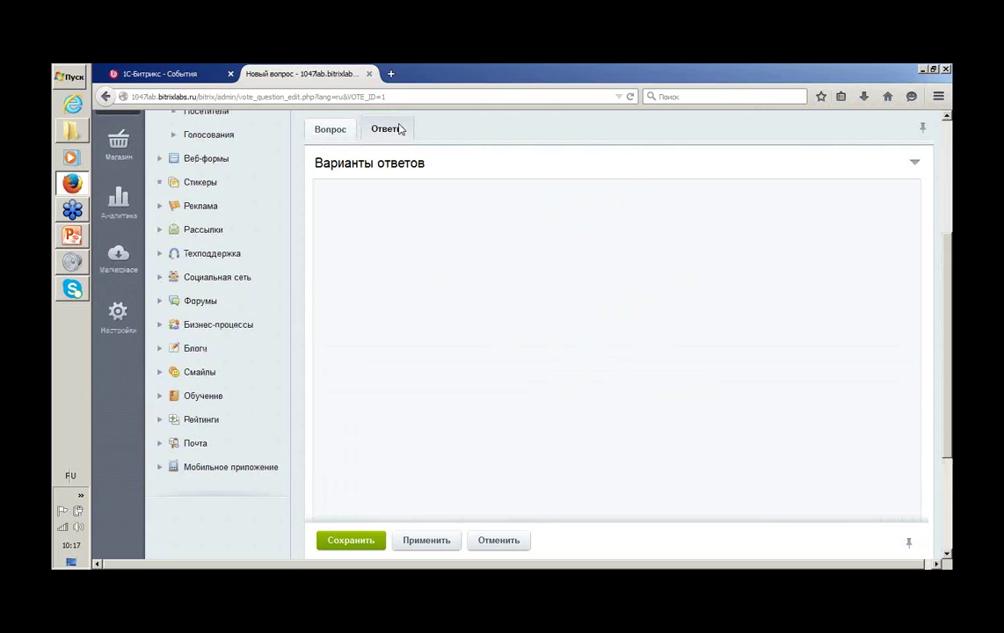
left_click(329, 130)
double_click(434, 447)
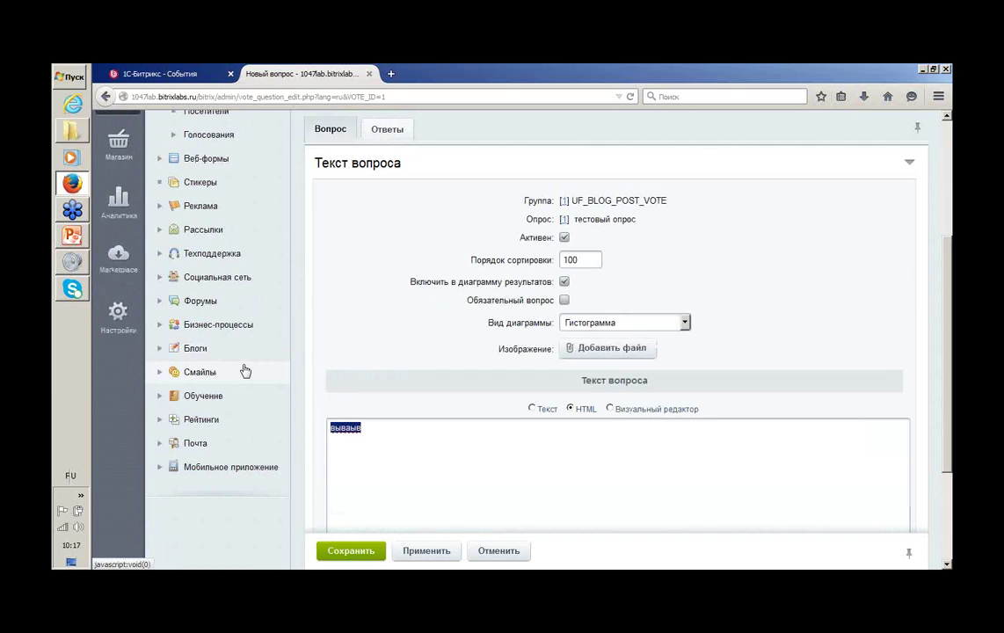
type("про")
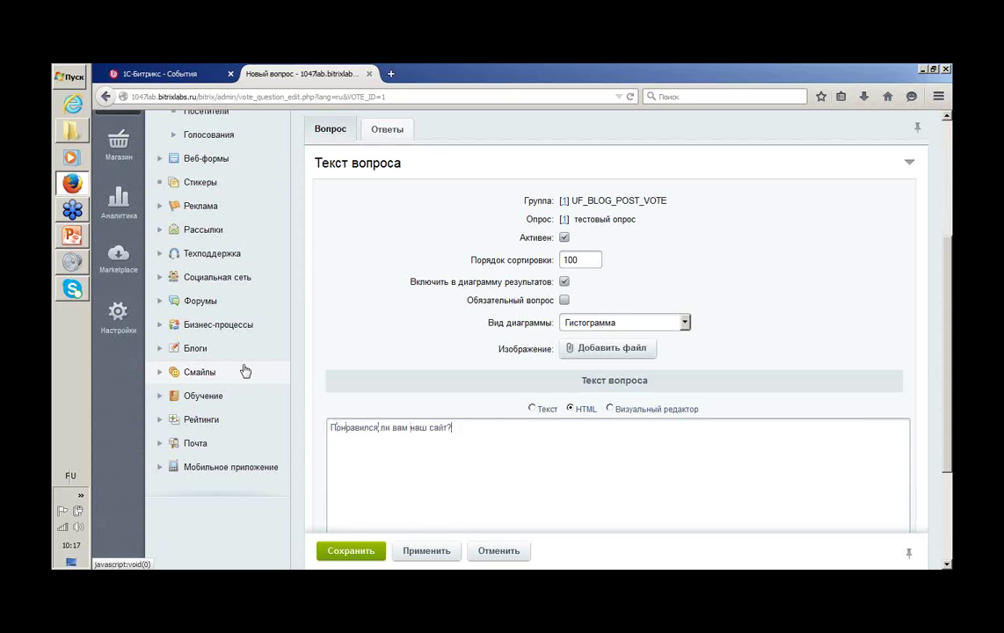
Add the answer options "да", "так себе", "не очень" and "нет" as radio fields and save the question.
left_click(394, 131)
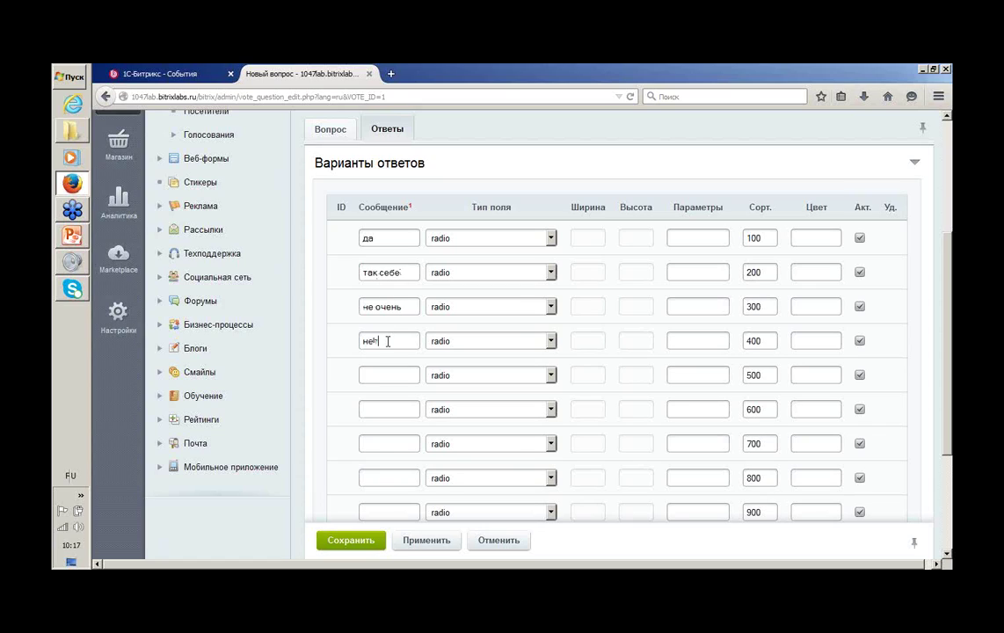
scroll(348, 440, "down", 2)
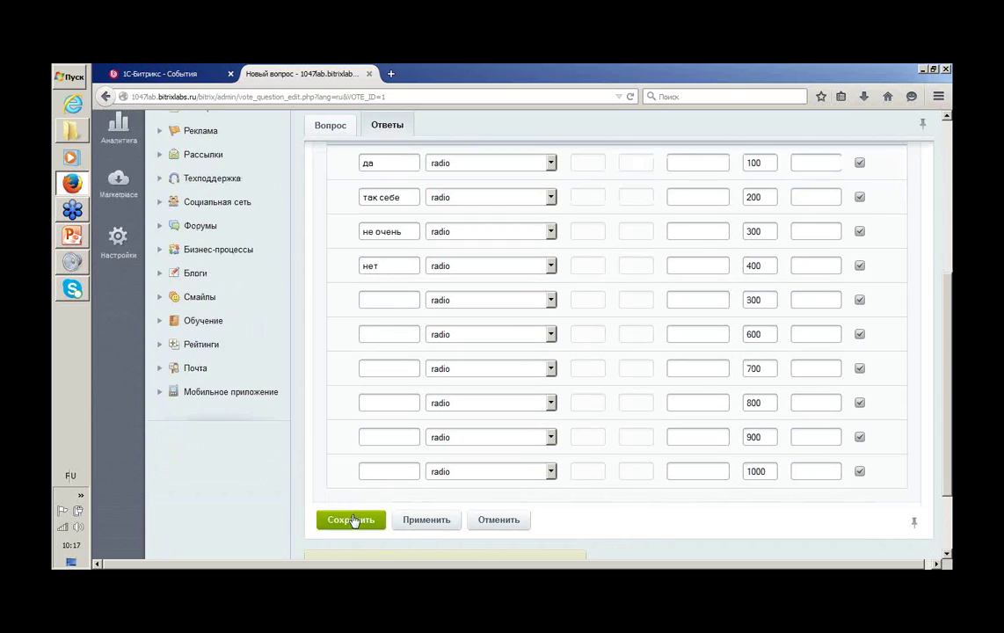
left_click(352, 522)
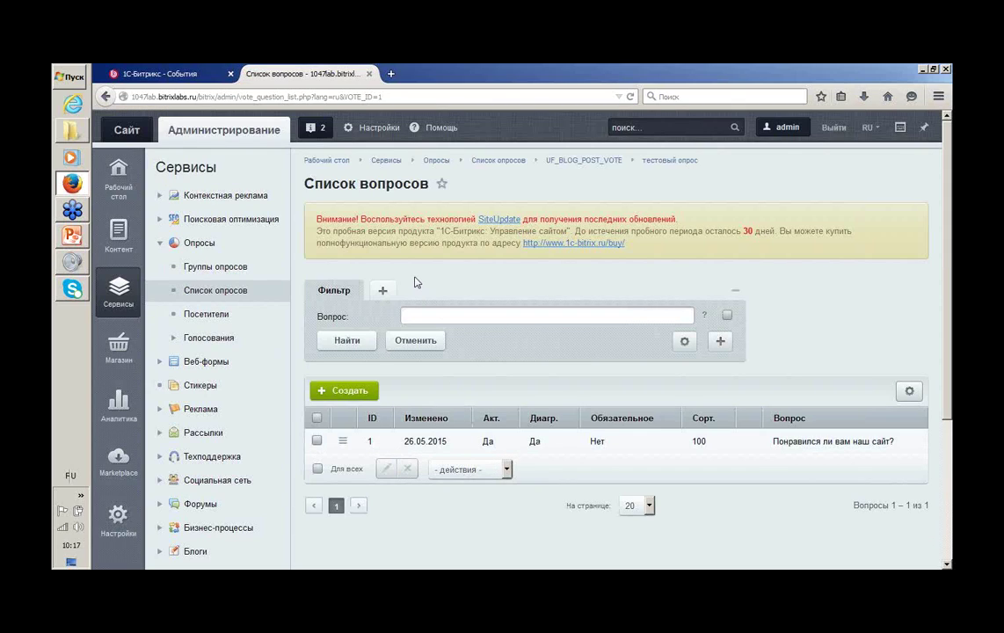
Open the public site in a new browser tab and go to its "Контакты" page.
right_click(119, 136)
left_click(158, 127)
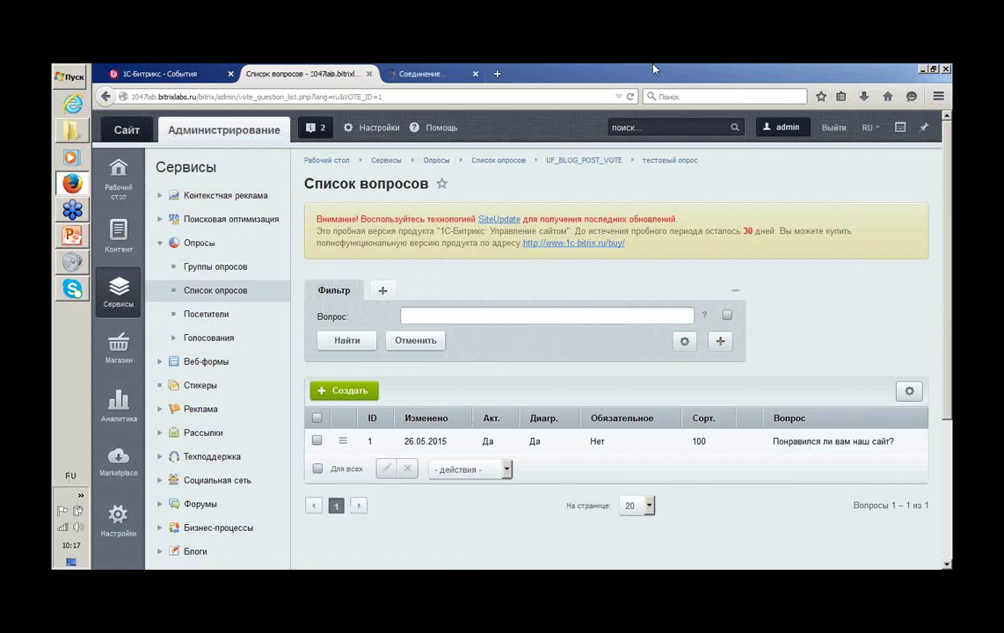
left_click(424, 71)
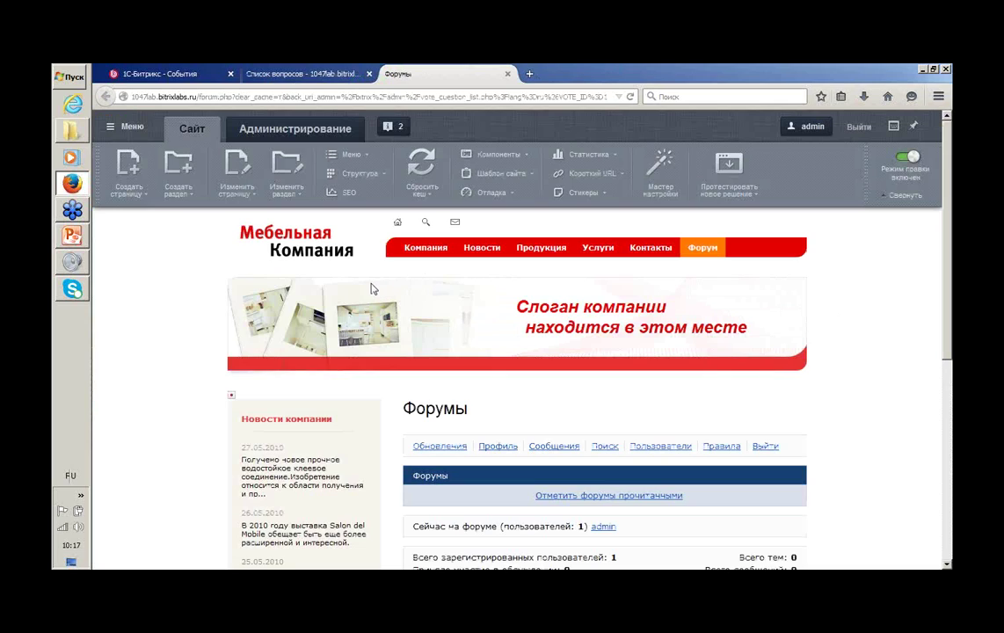
left_click(664, 249)
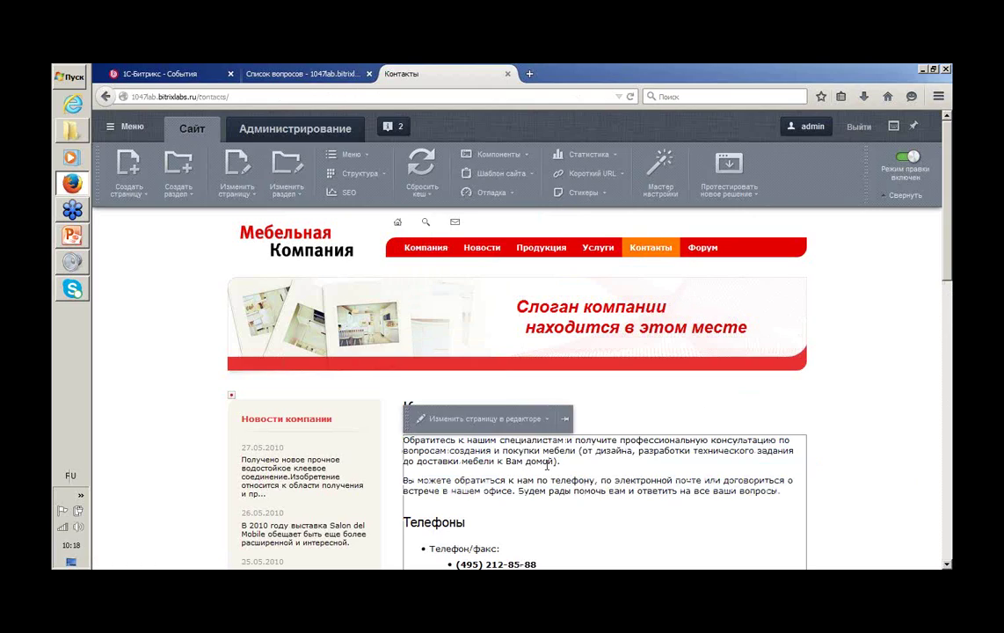
Edit the contacts page and insert the "Текущий опрос" component on a new line below the first paragraph.
left_click(482, 419)
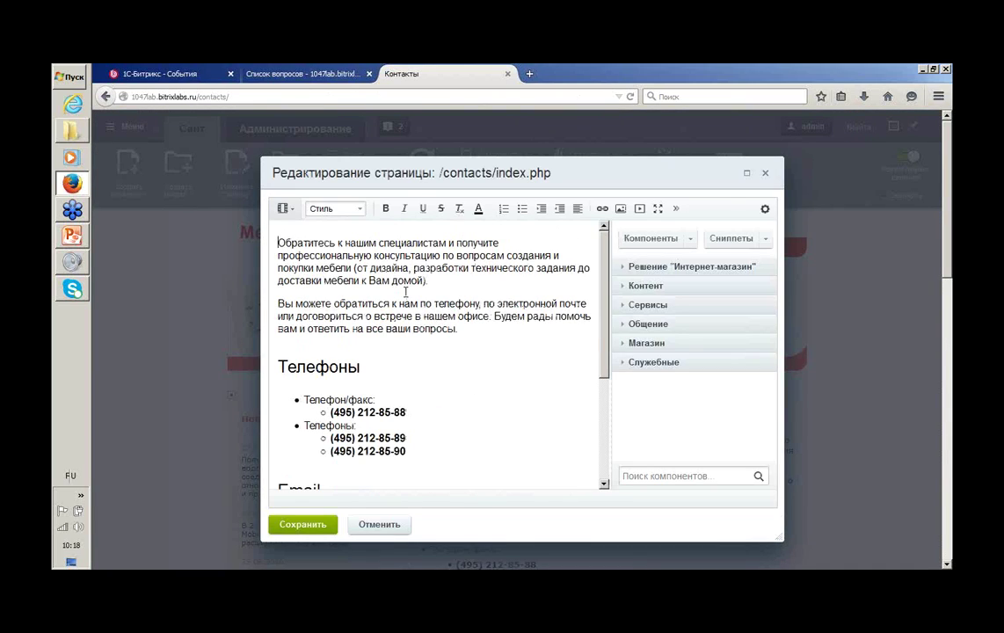
left_click(446, 281)
key("Return")
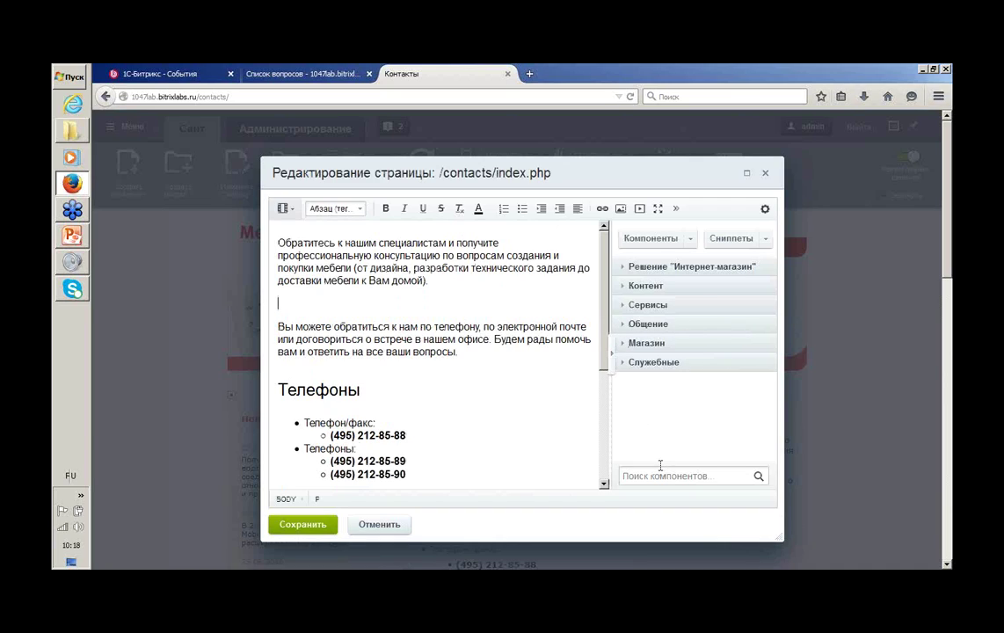
left_click(626, 305)
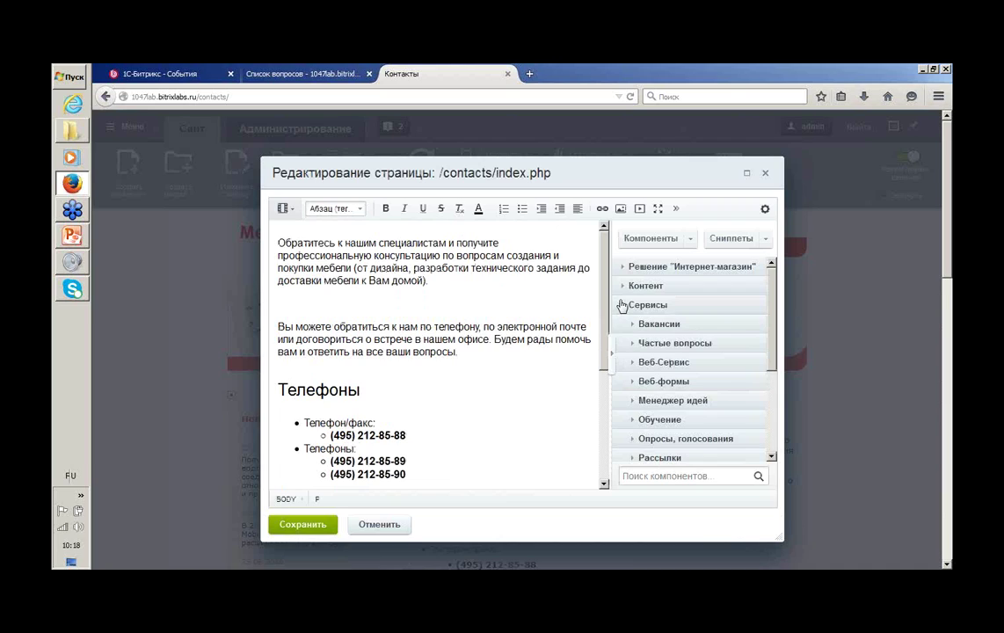
left_click(634, 439)
scroll(709, 350, "down", 3)
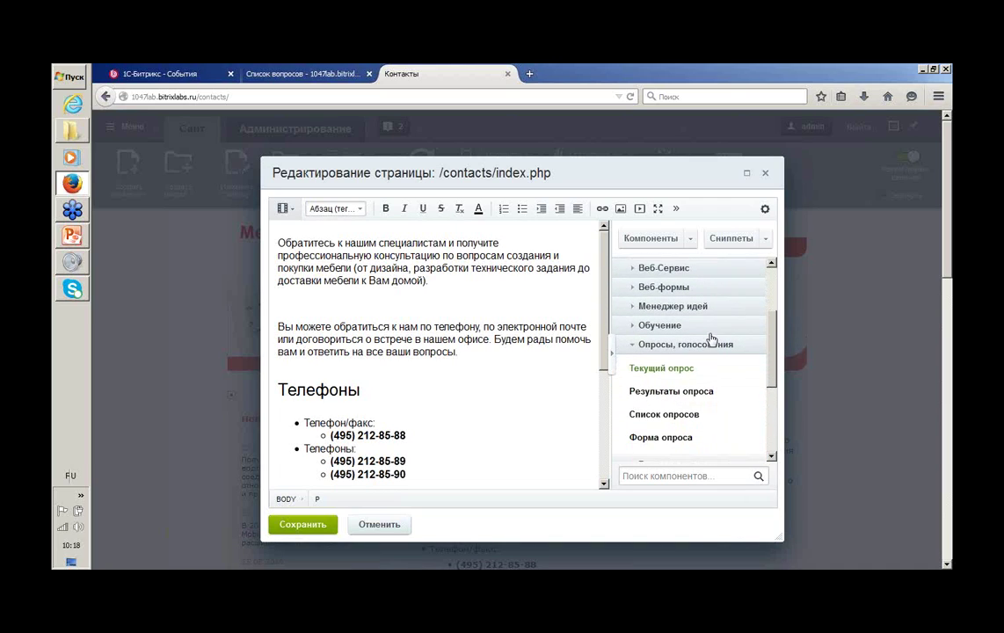
left_click_drag(669, 331, 303, 306)
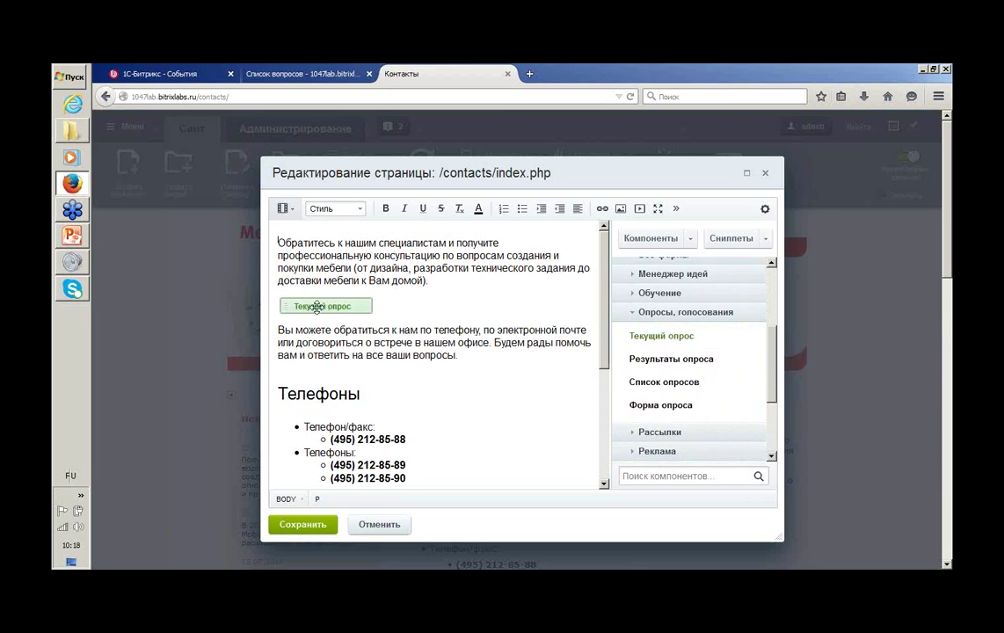
Set the "Текущий опрос" component's poll group to UF_BLOG_POST_VOTE, then save the component parameters and the page.
left_click(322, 306)
double_click(321, 307)
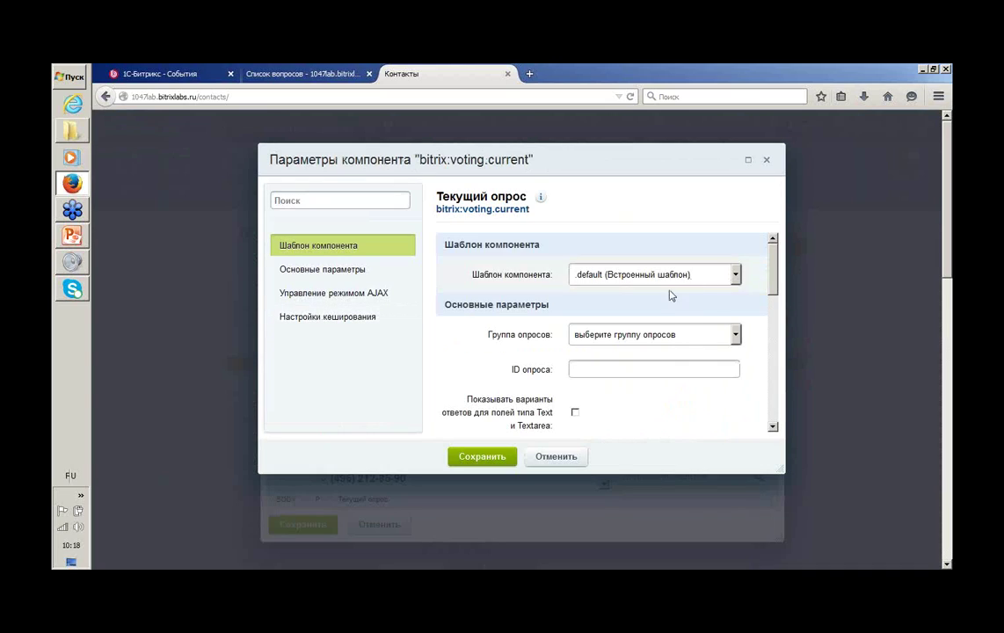
left_click(659, 334)
left_click(633, 368)
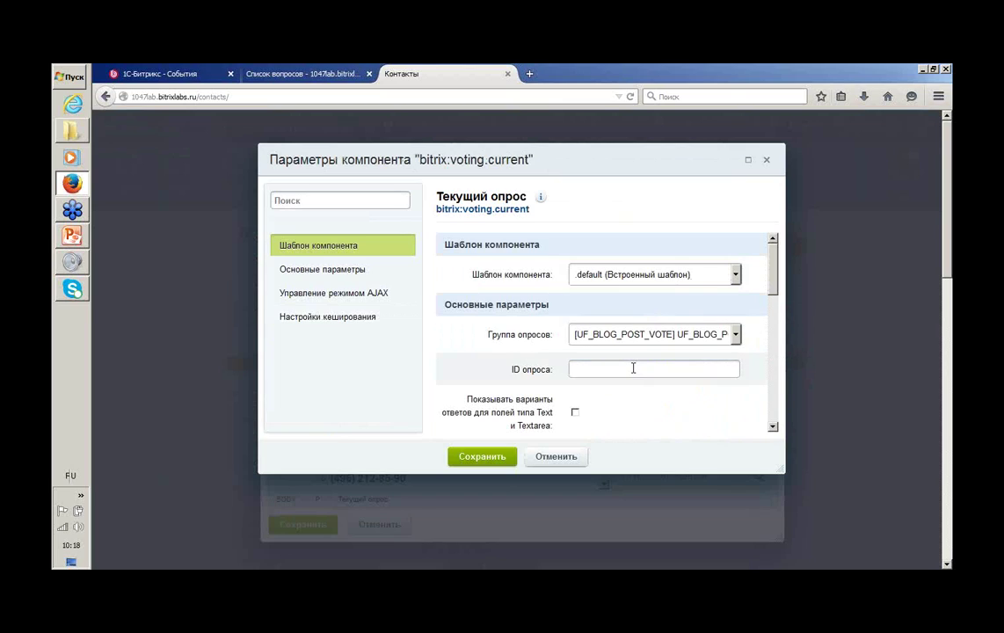
left_click(473, 458)
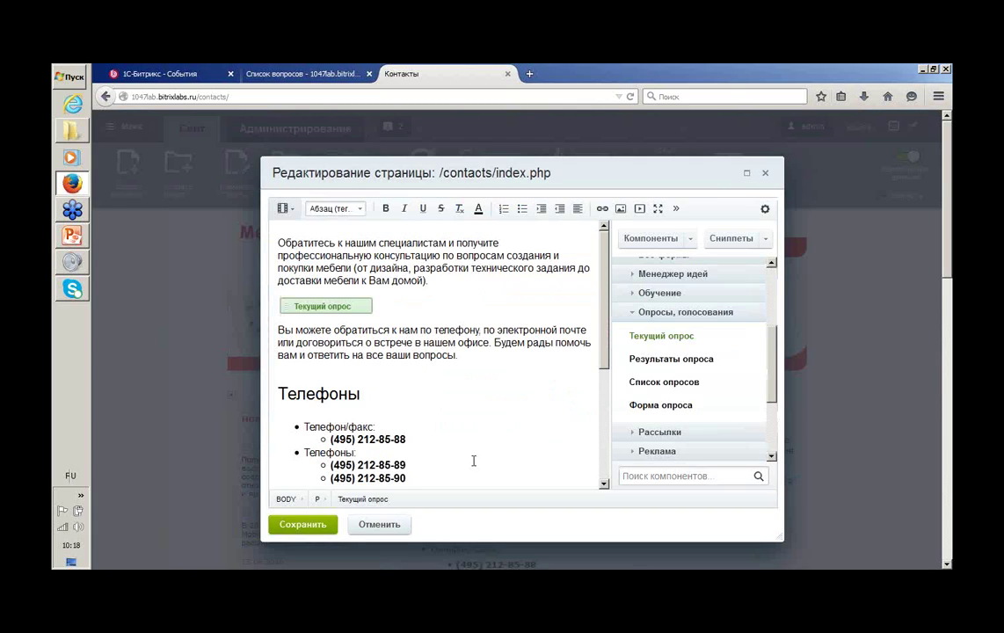
left_click(288, 528)
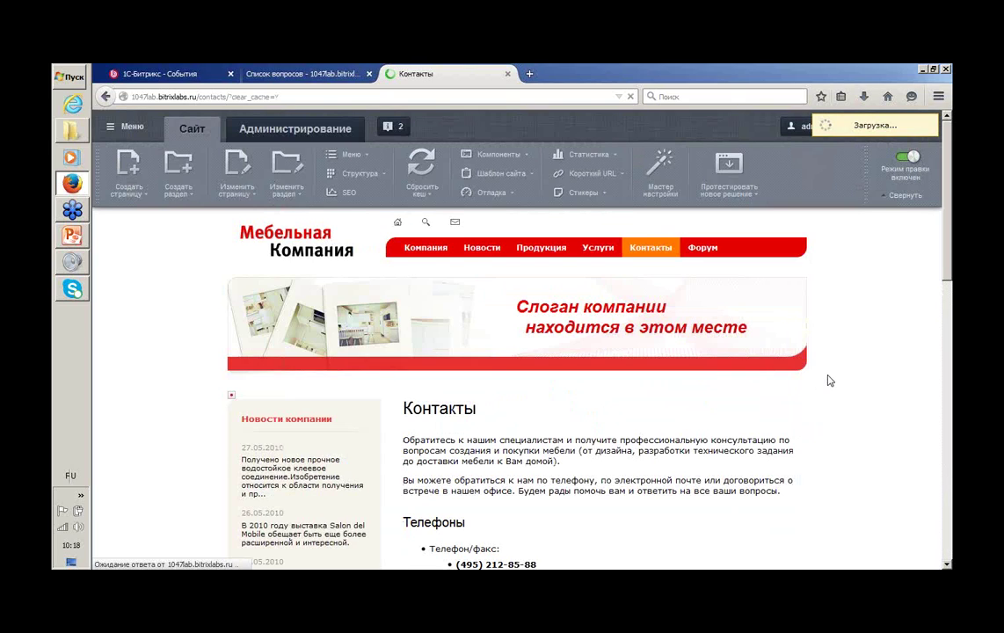
Turn off edit mode on the contacts page and vote "да" in the poll "Понравился ли вам наш сайт?".
scroll(834, 376, "down", 5)
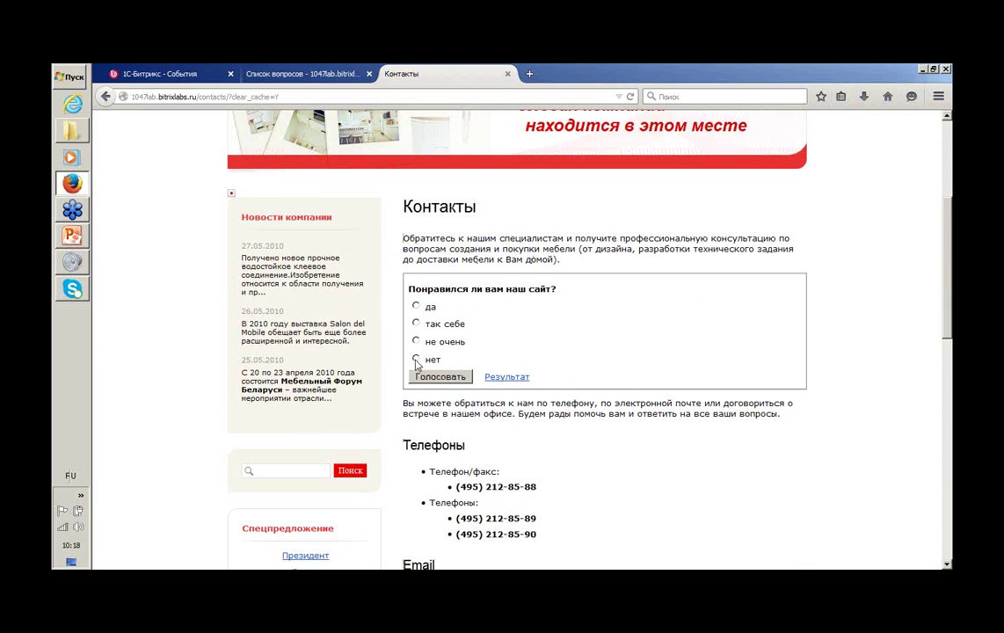
mouse_move(686, 314)
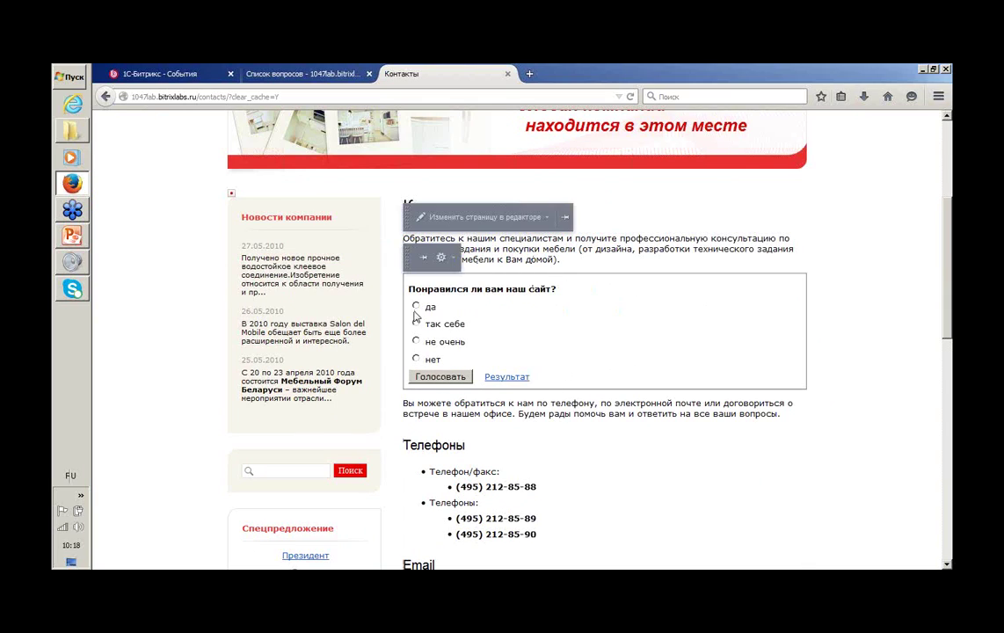
scroll(808, 253, "up", 5)
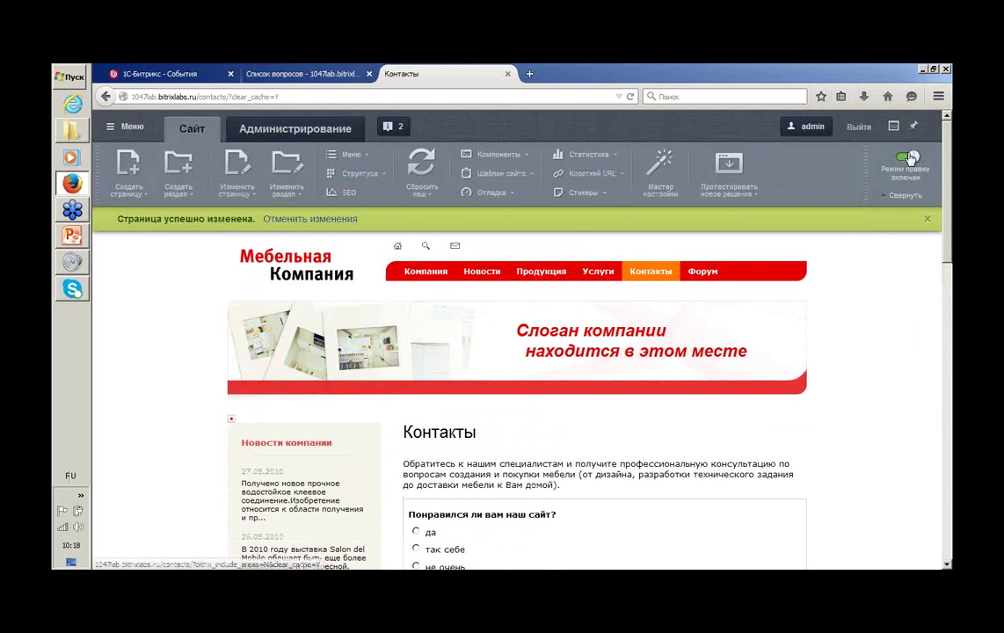
left_click(911, 158)
scroll(431, 363, "down", 3)
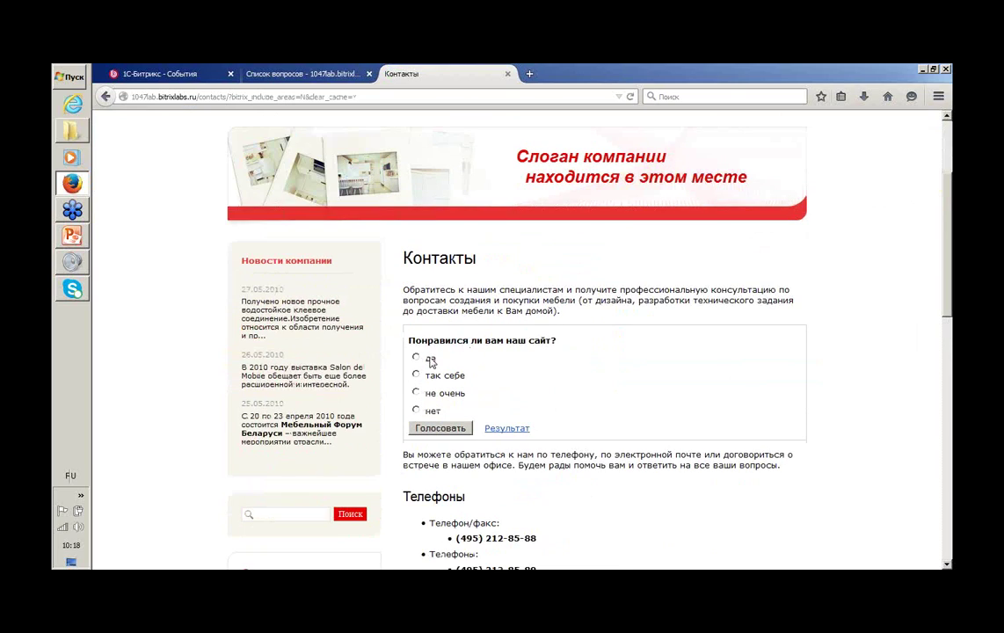
left_click(417, 359)
left_click(431, 429)
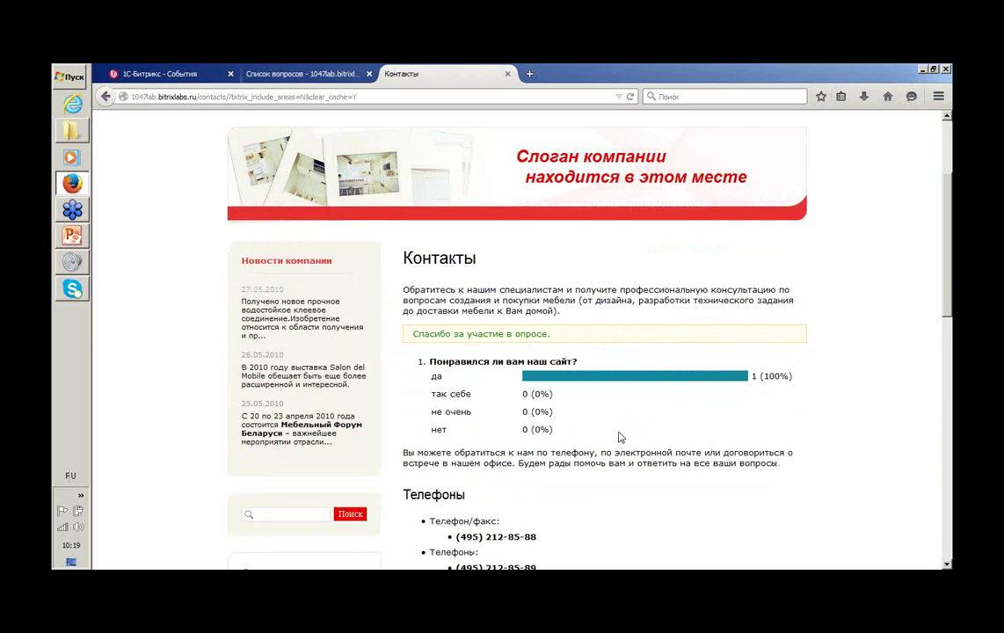
Return to the site administration and open the form settings list in the "Веб-формы" section.
left_click(320, 76)
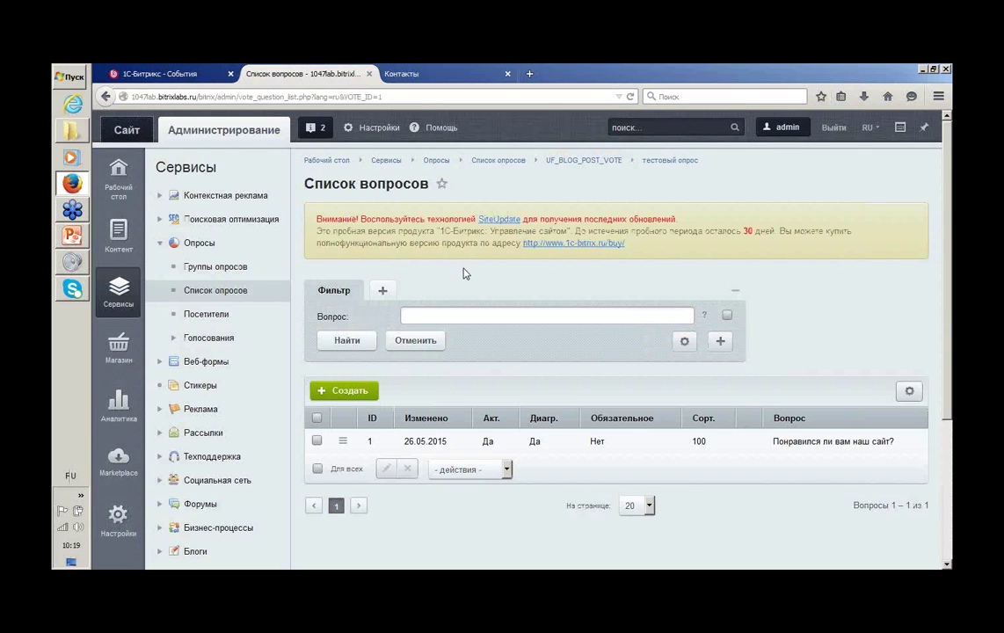
left_click(160, 366)
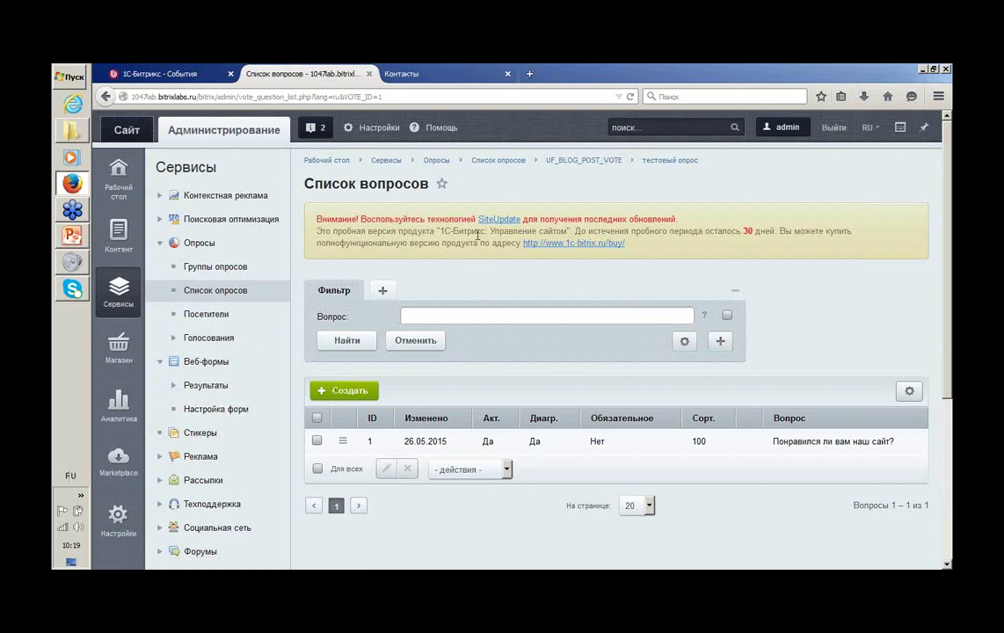
left_click(209, 364)
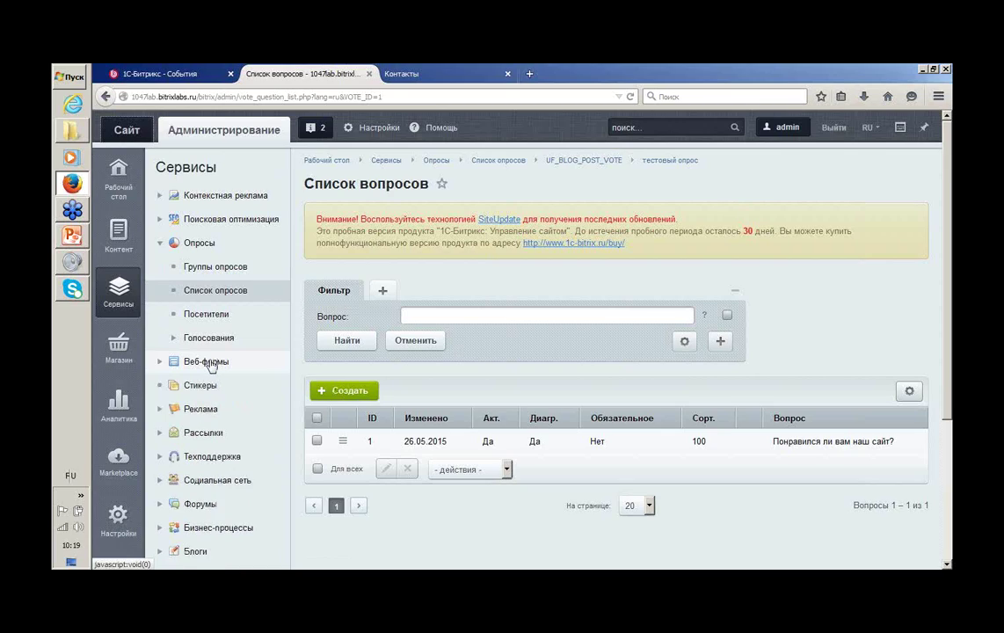
left_click(207, 364)
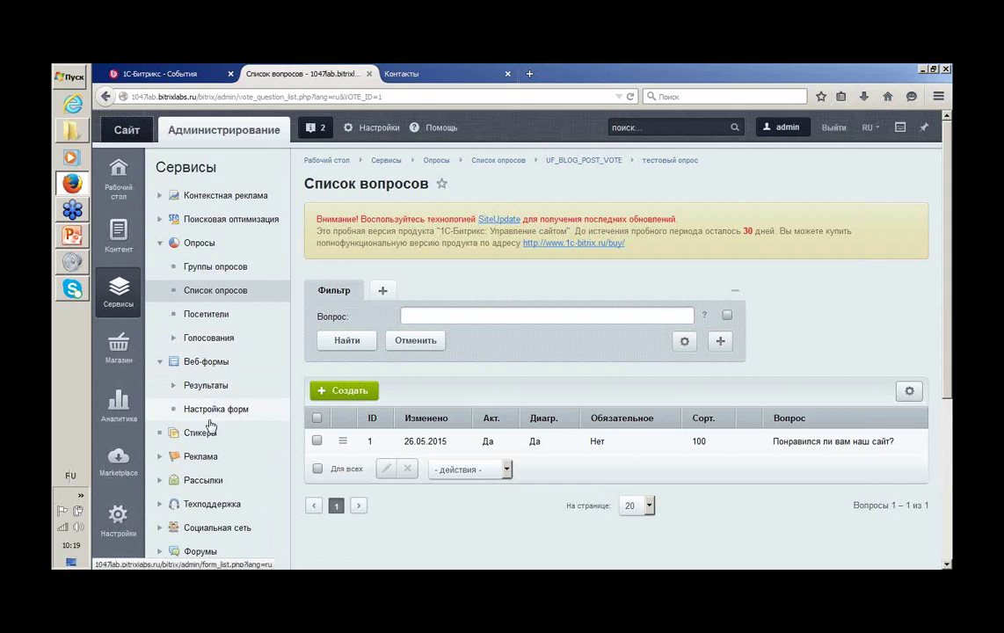
left_click(208, 413)
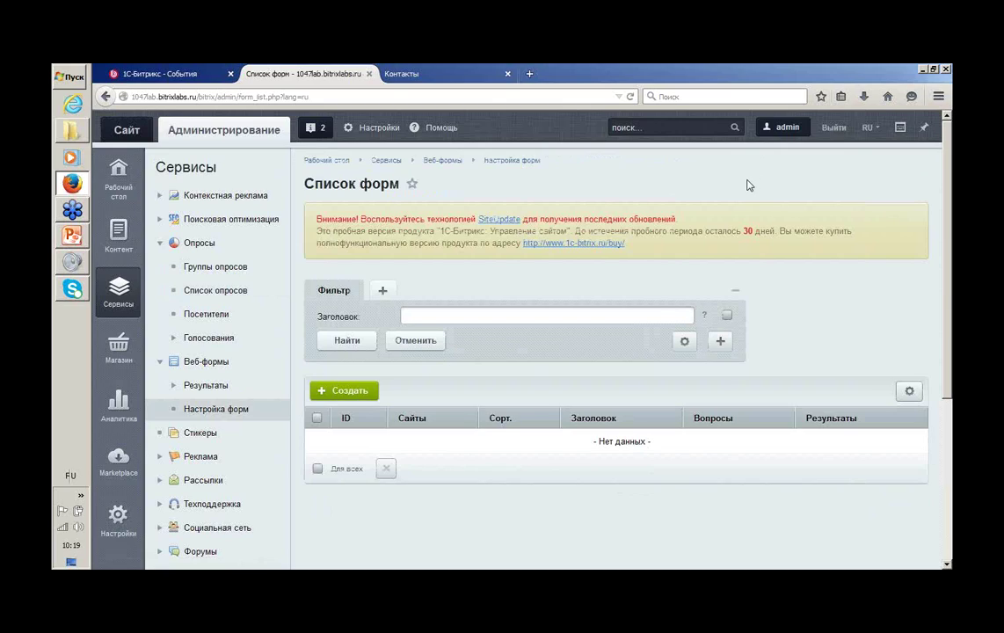
Open the user documentation for the "Список форм" page, look through its field descriptions and close it.
left_click(441, 131)
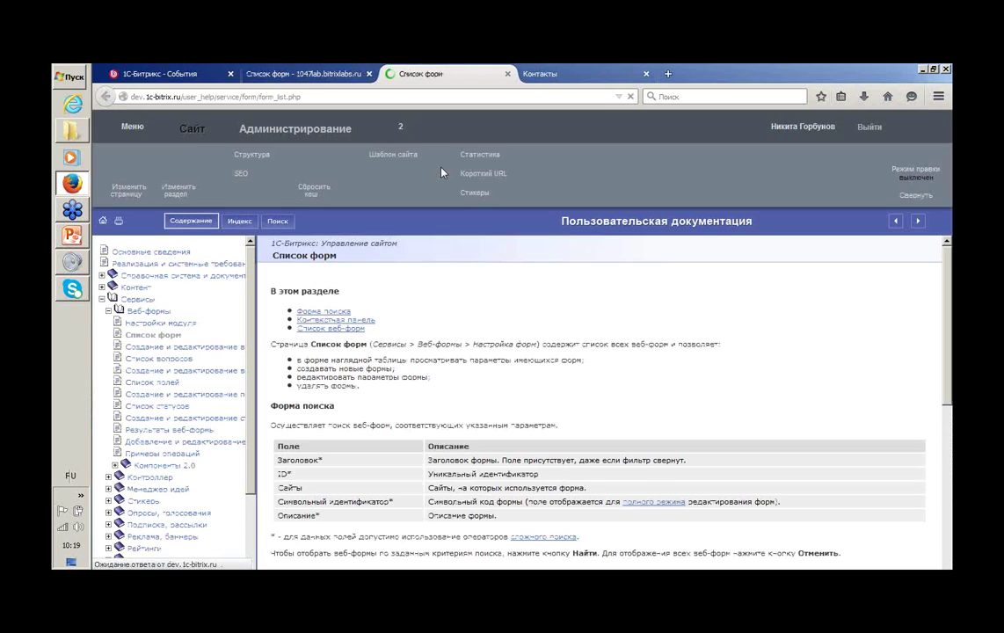
left_click(306, 73)
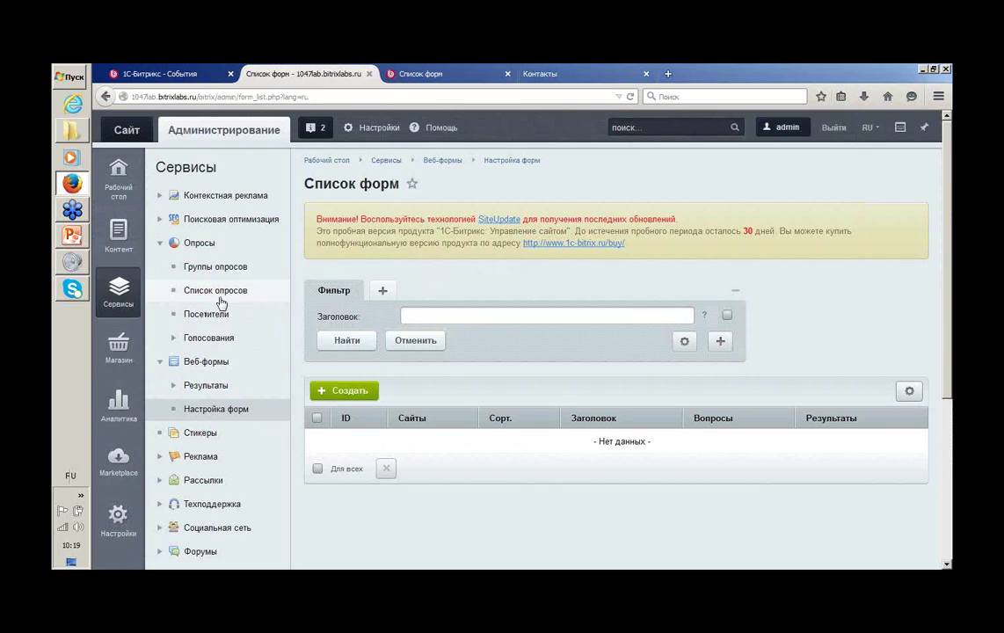
left_click(456, 73)
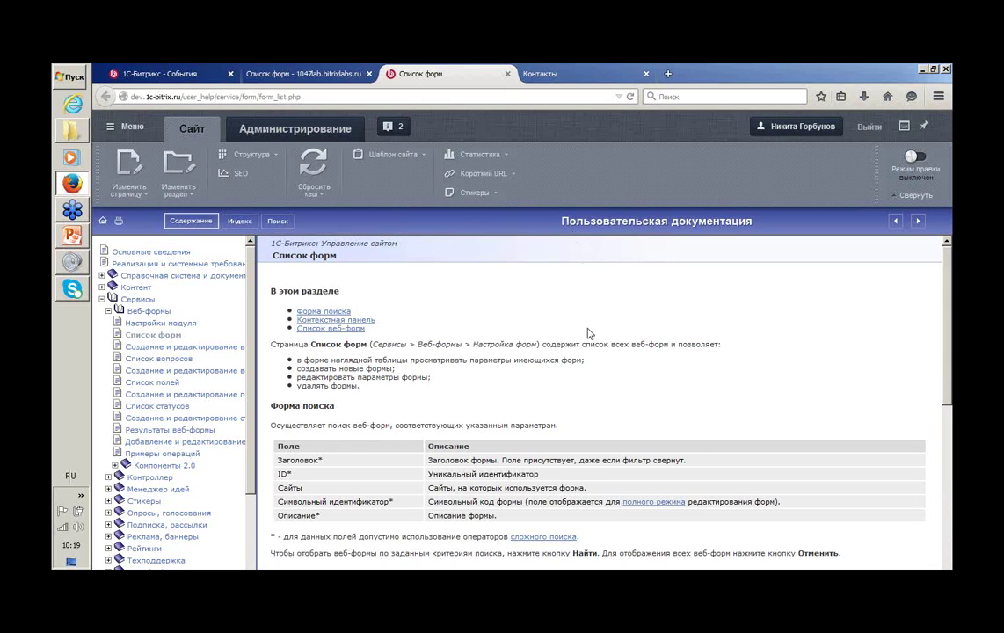
scroll(589, 331, "down", 5)
scroll(590, 329, "down", 10)
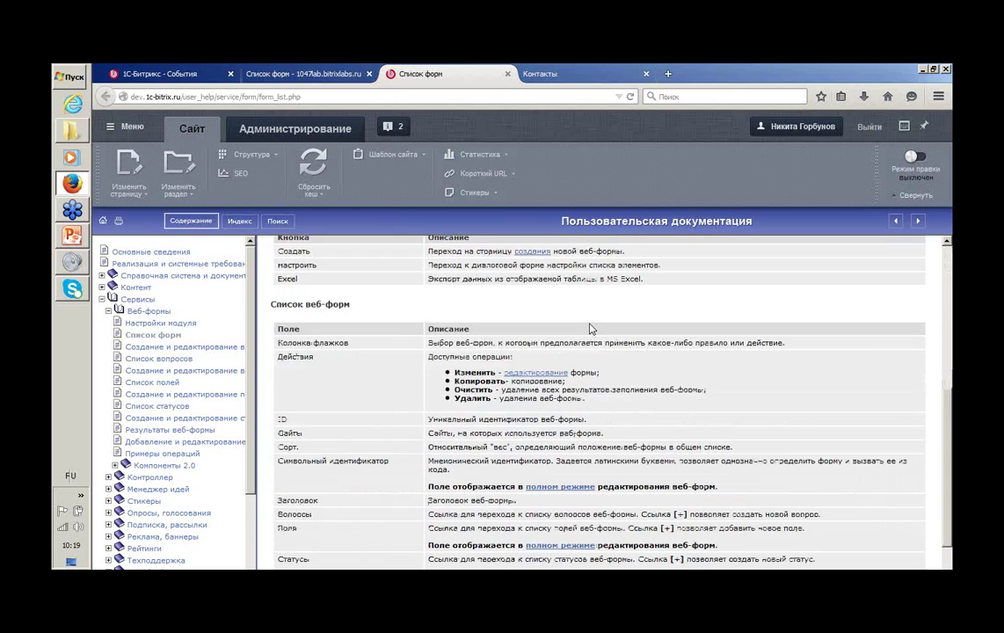
scroll(691, 359, "up", 15)
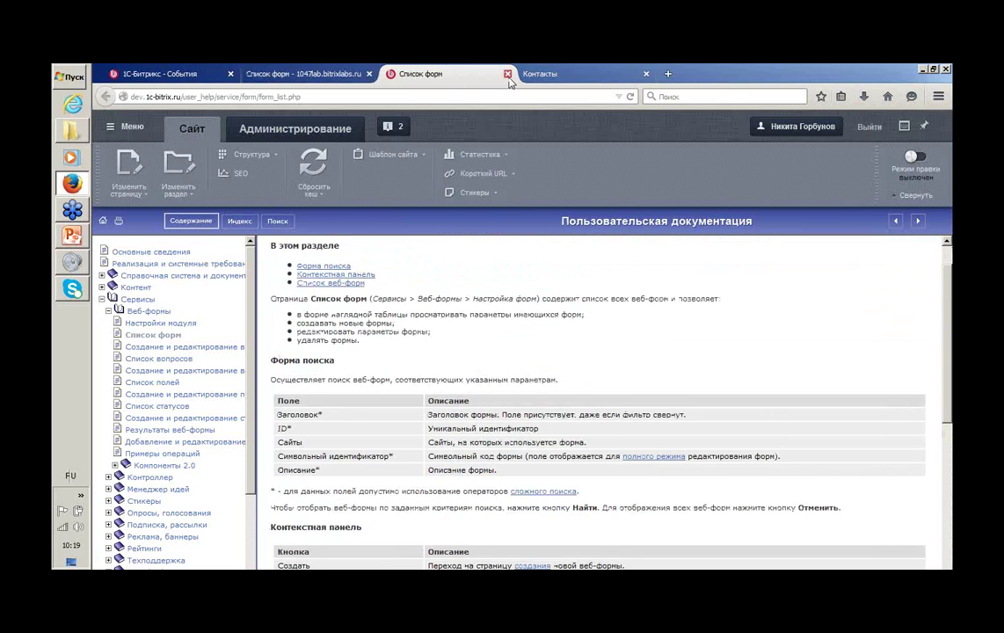
left_click(508, 74)
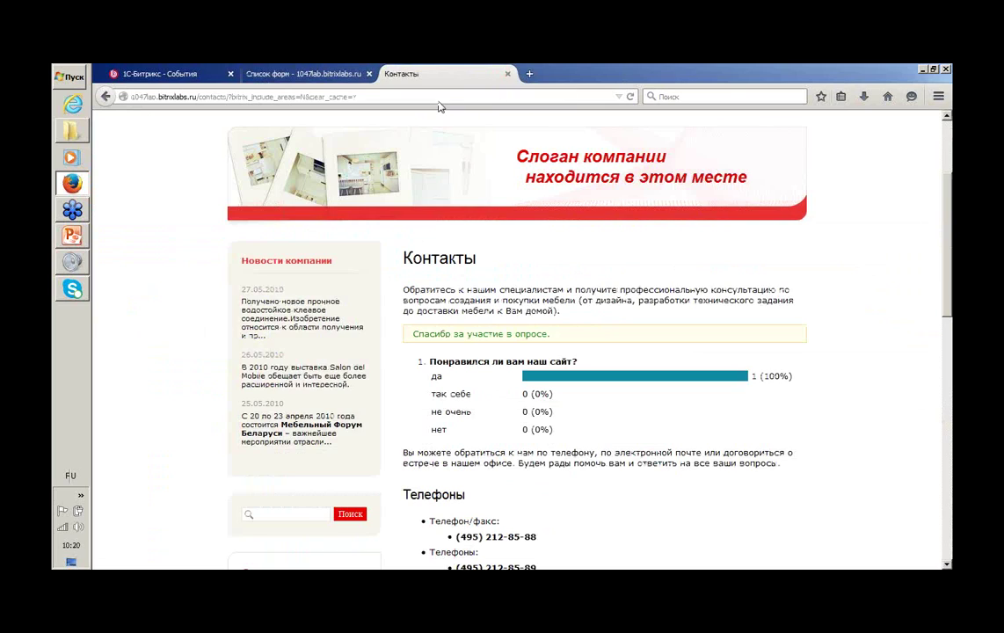
Open the "Онлайн-курсы" page of the 1C-Bitrix company site in a new browser tab.
left_click(204, 70)
mouse_move(601, 228)
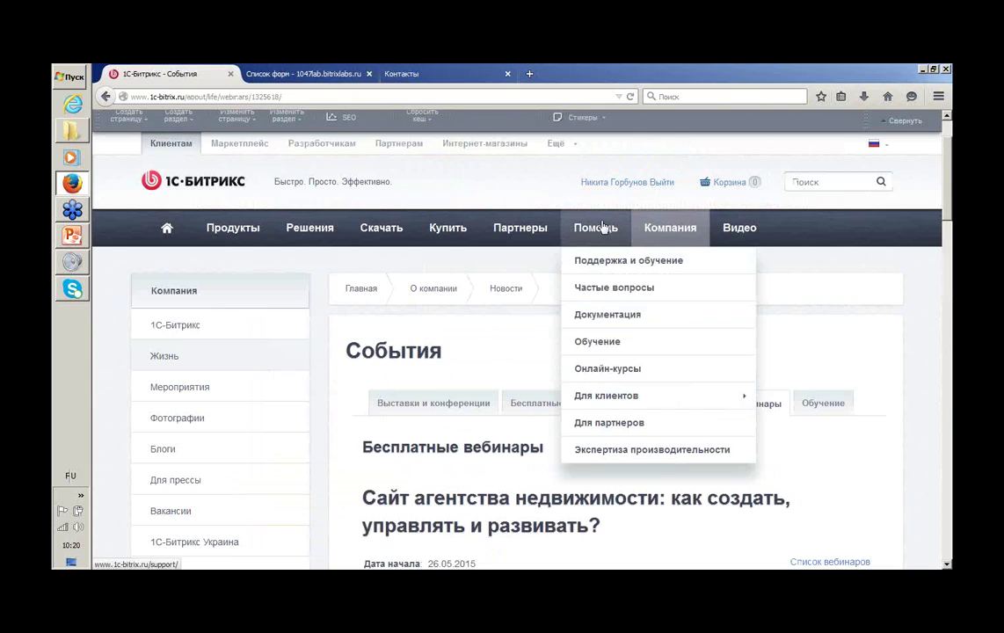
middle_click(607, 372)
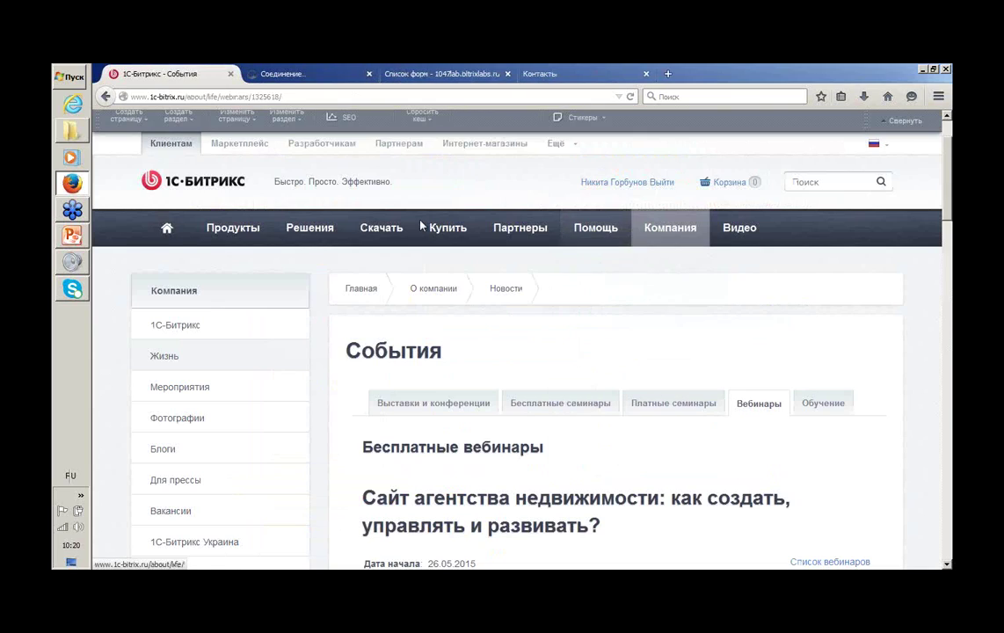
left_click(299, 74)
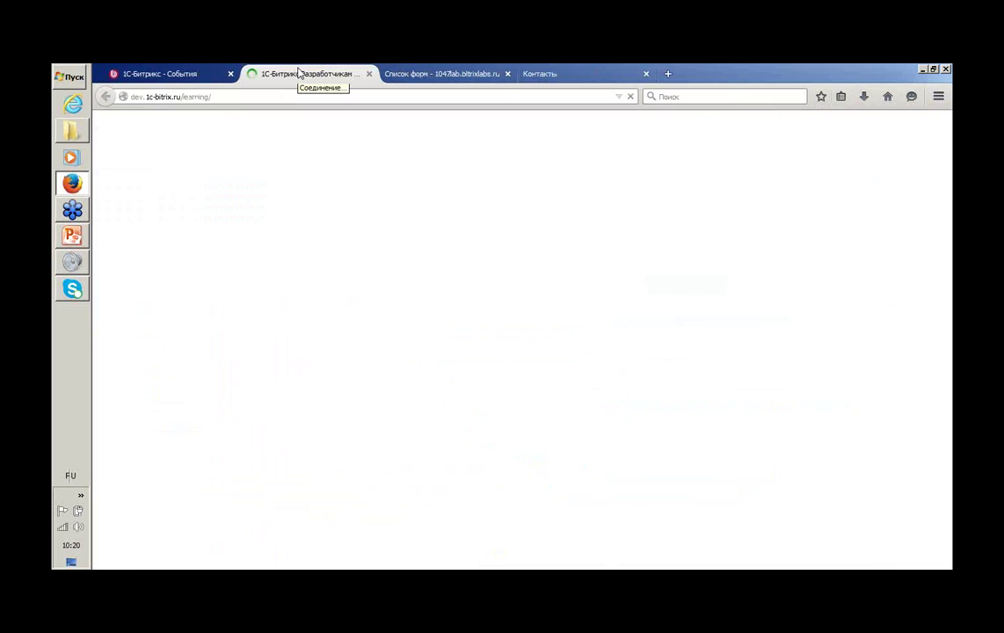
Look through the site management courses and open the "Опросы и голосования" chapter of the "Администратор. Модули" course.
scroll(813, 365, "down", 8)
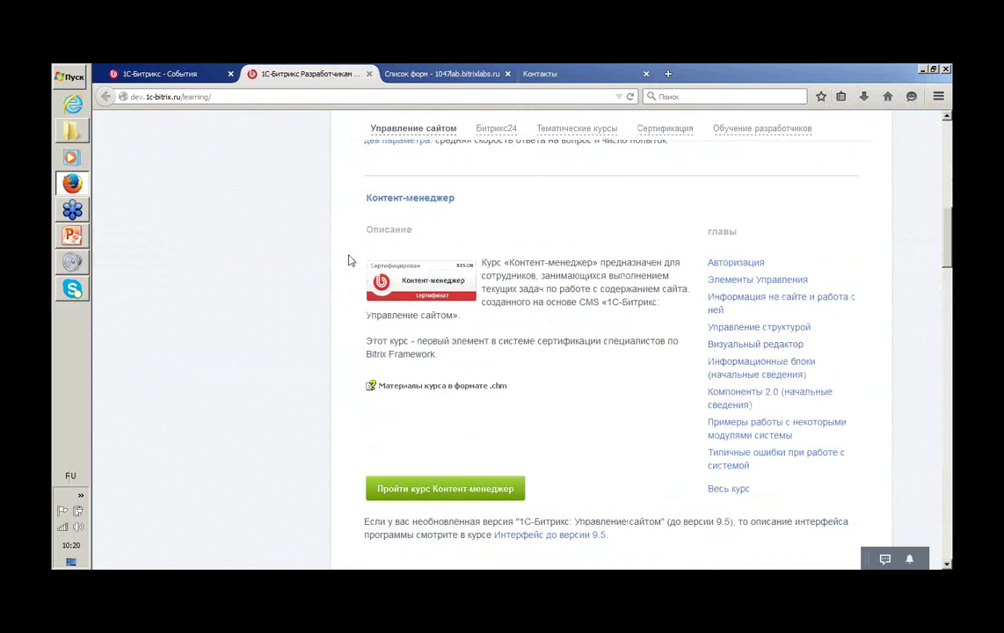
scroll(568, 272, "down", 4)
scroll(622, 298, "down", 5)
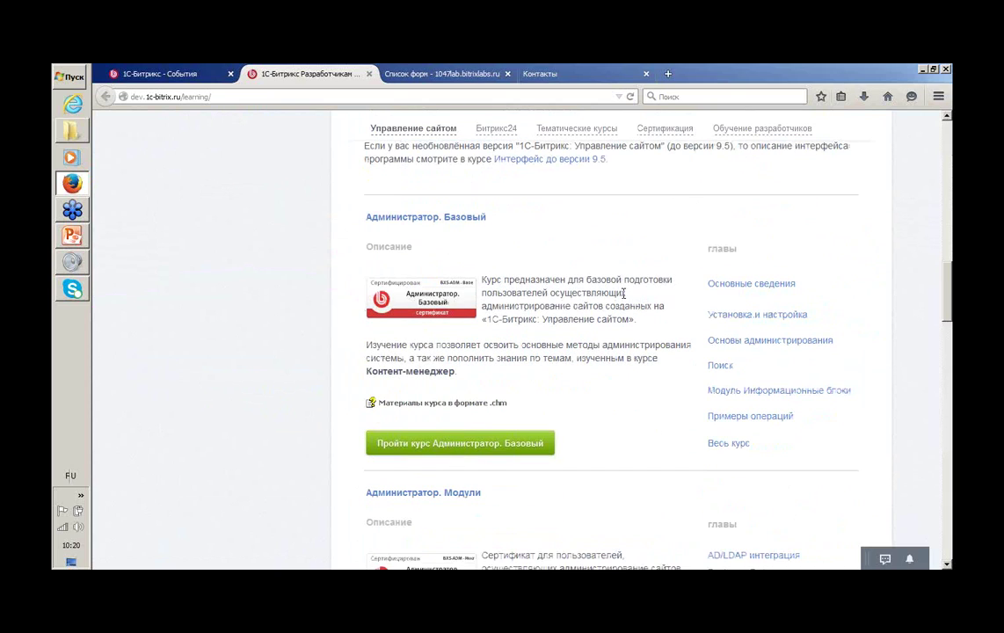
scroll(623, 294, "down", 2)
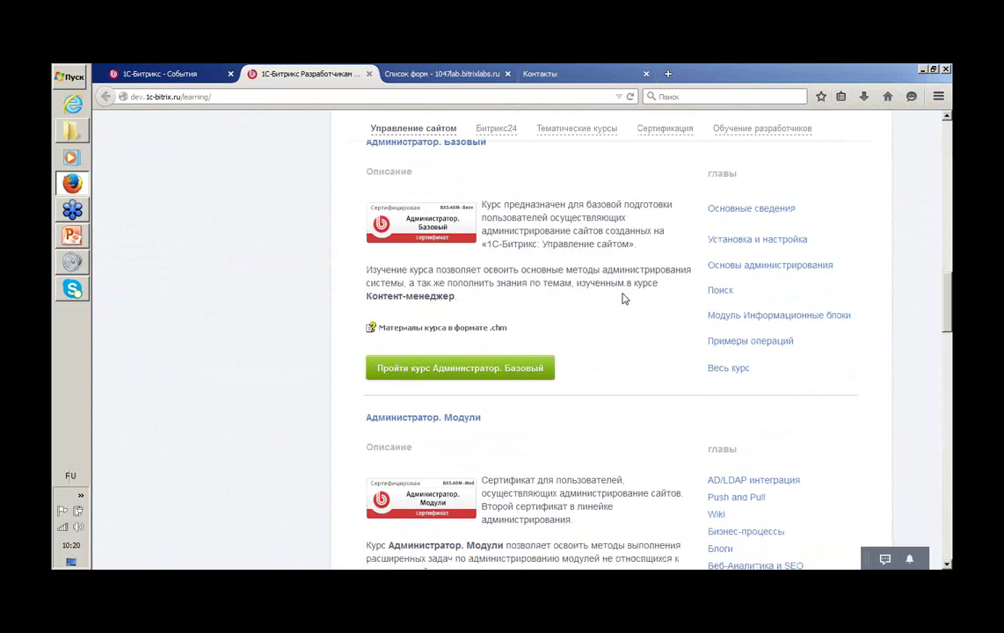
scroll(623, 298, "down", 3)
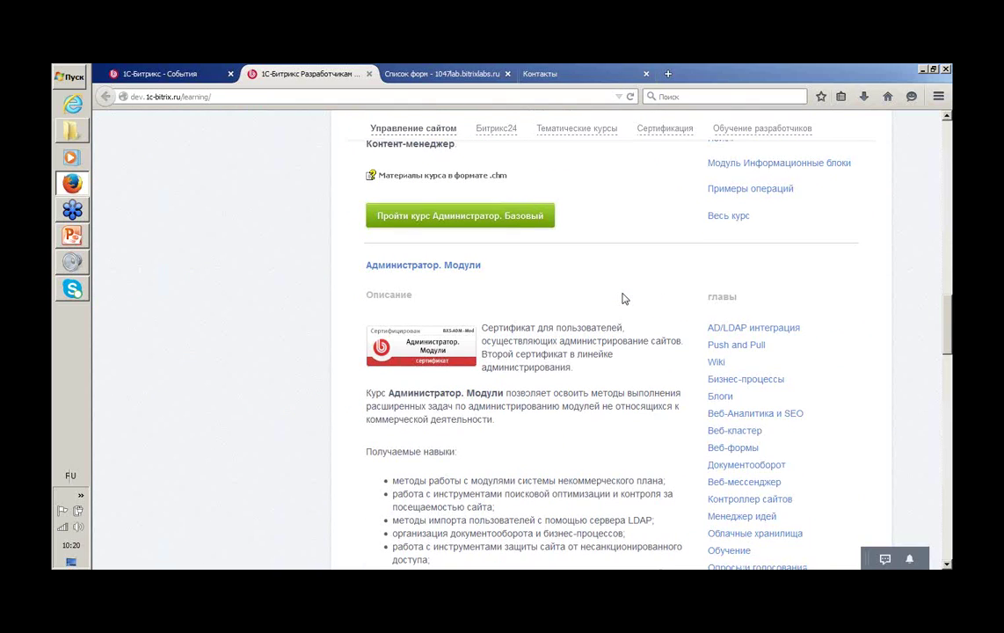
scroll(622, 298, "down", 5)
scroll(623, 296, "down", 2)
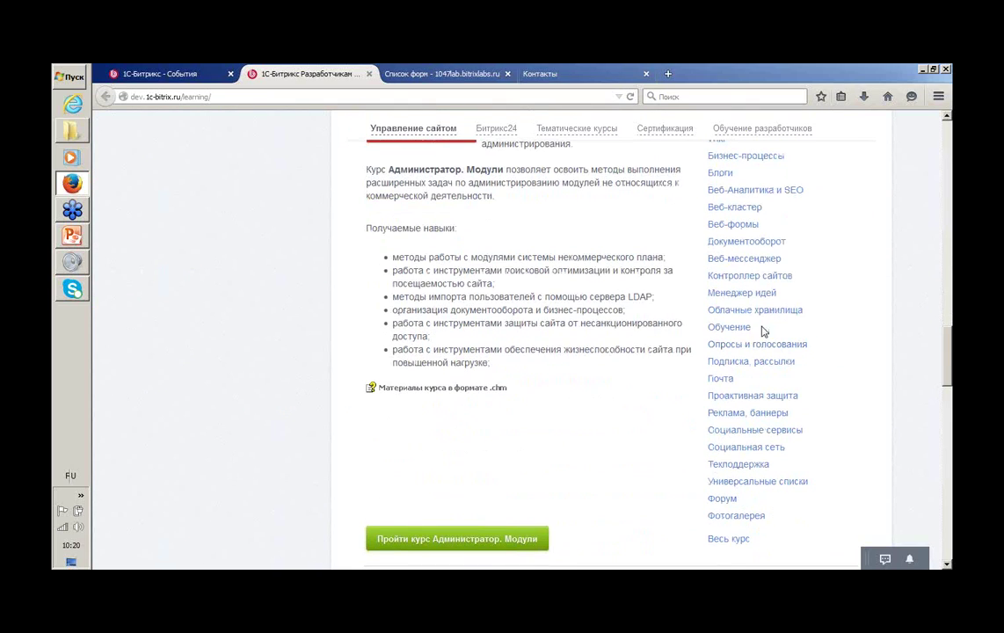
left_click(734, 348)
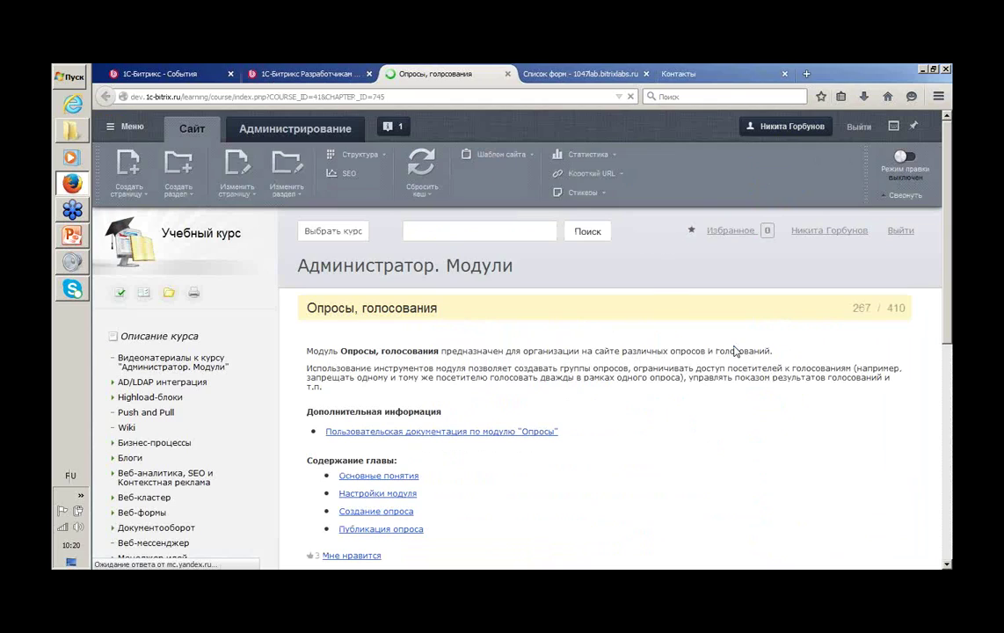
Go through the poll chapter's lessons "Основные понятия" and "Настройки модуля".
scroll(734, 351, "down", 4)
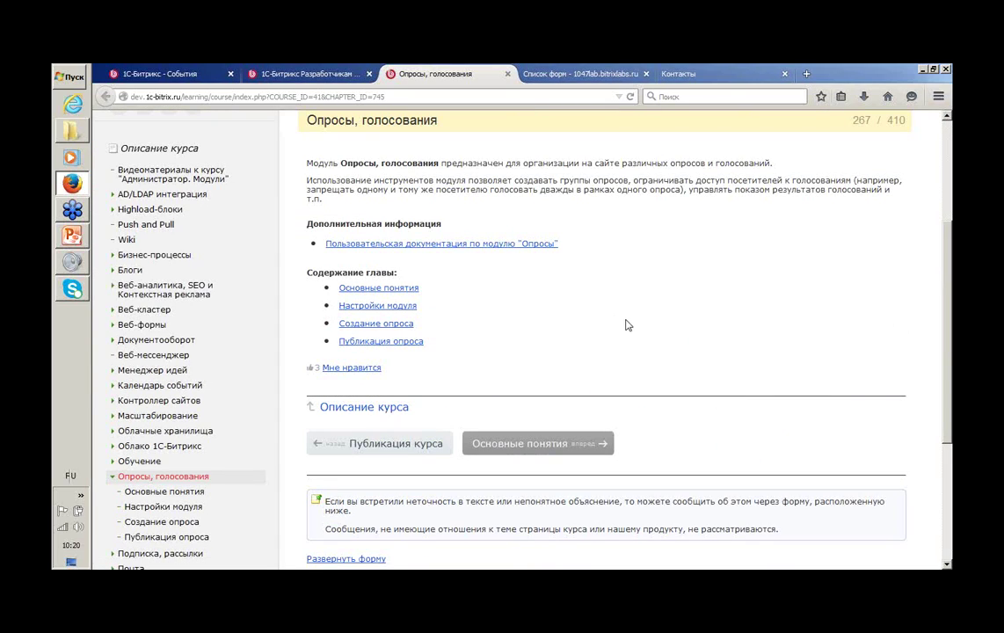
left_click(543, 444)
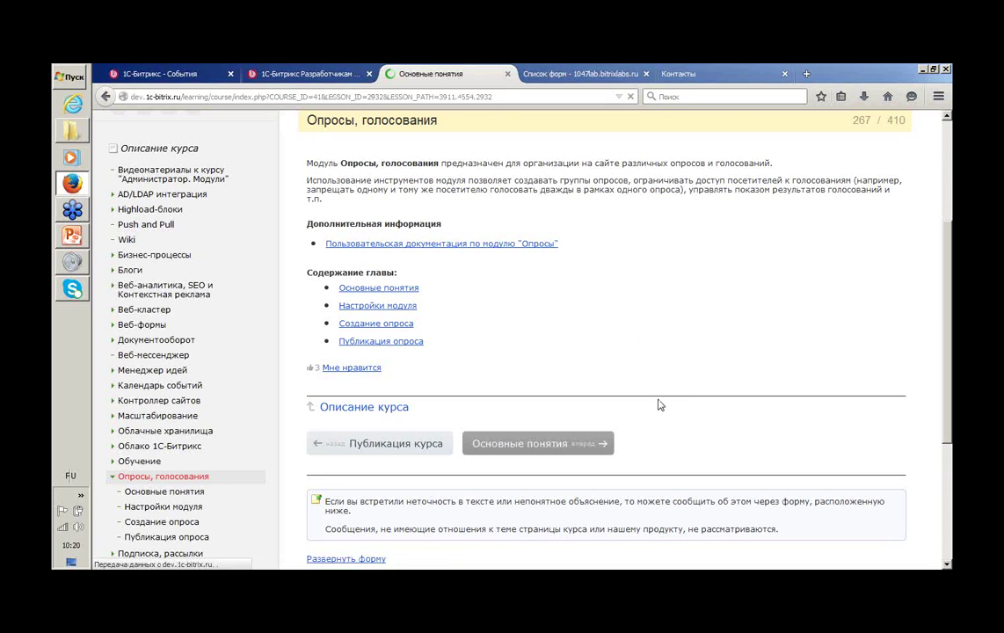
scroll(659, 399, "down", 20)
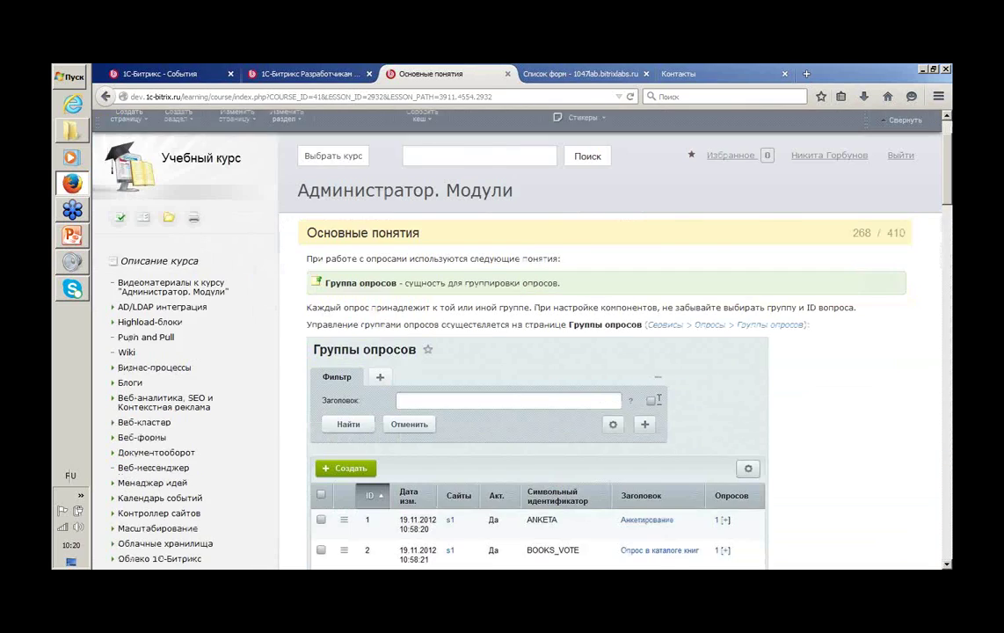
scroll(722, 386, "down", 10)
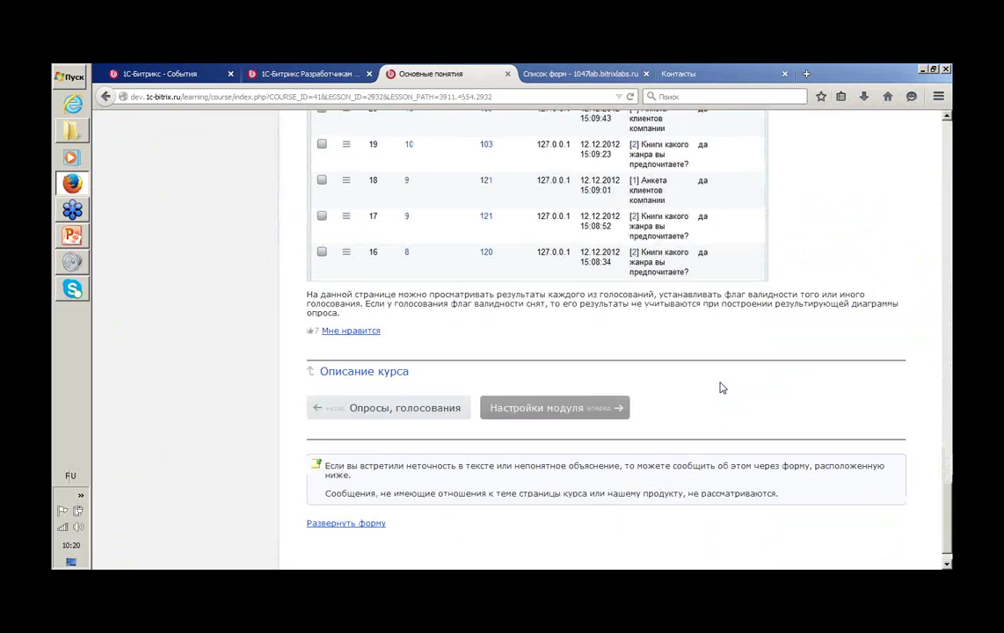
left_click(544, 379)
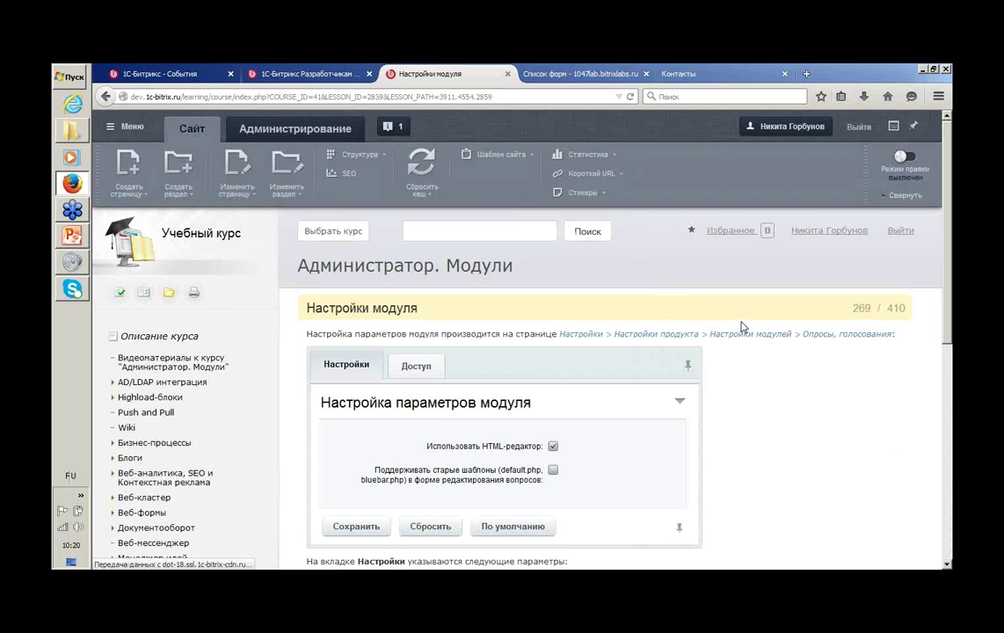
scroll(743, 327, "down", 5)
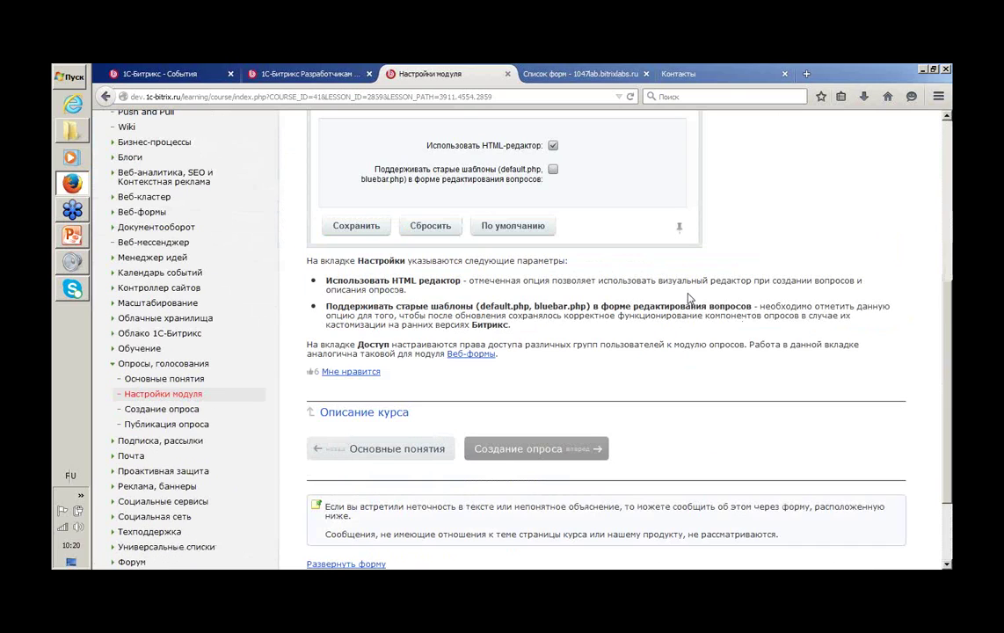
scroll(690, 298, "up", 5)
Return to the 1C-Bitrix events page and read the description of the webinar on real estate agency sites.
left_click(308, 74)
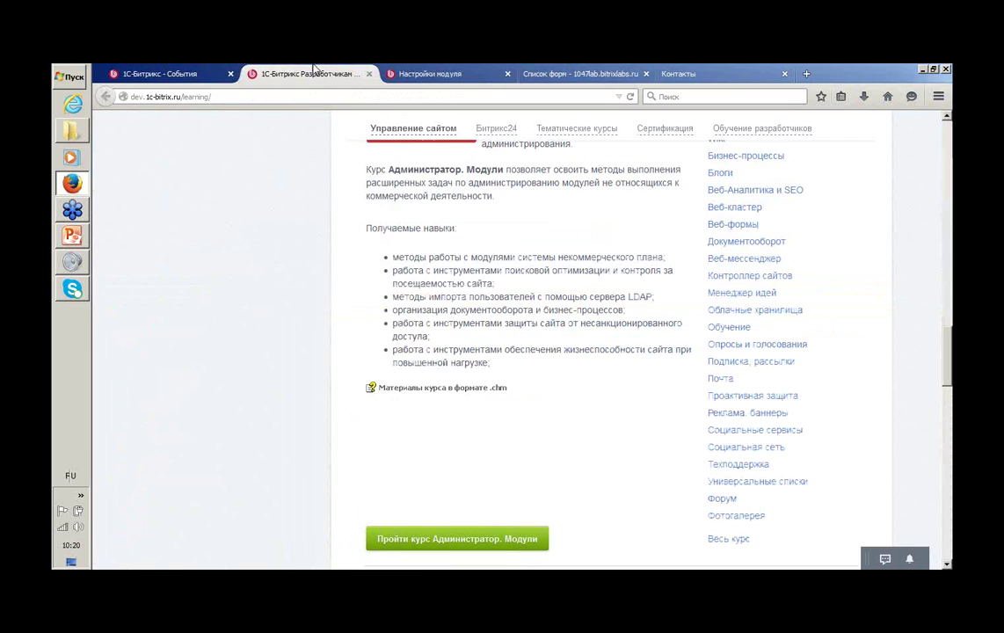
left_click(559, 70)
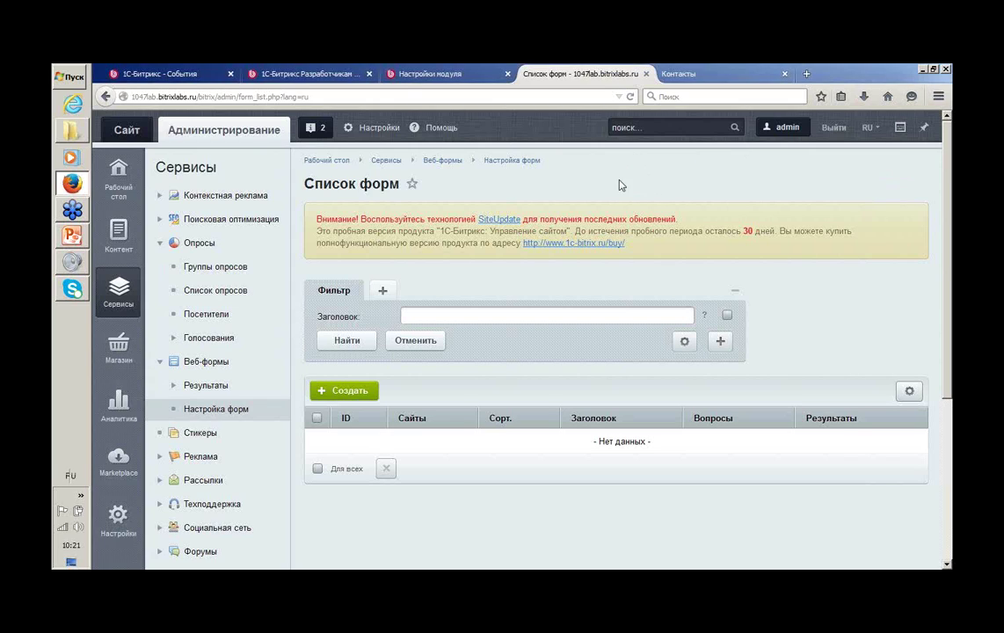
left_click(183, 69)
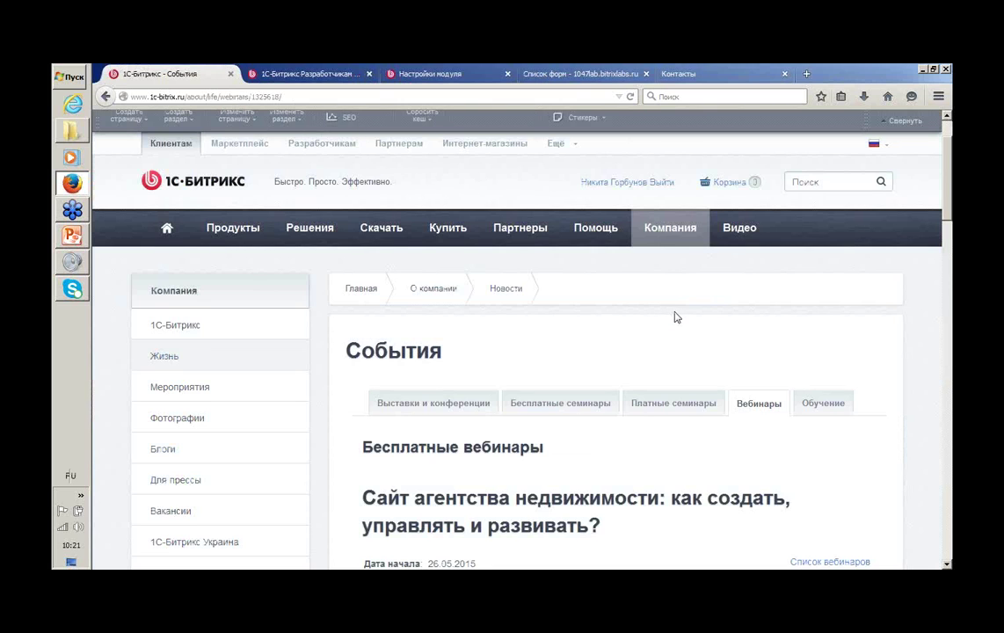
scroll(674, 316, "down", 3)
scroll(674, 315, "down", 5)
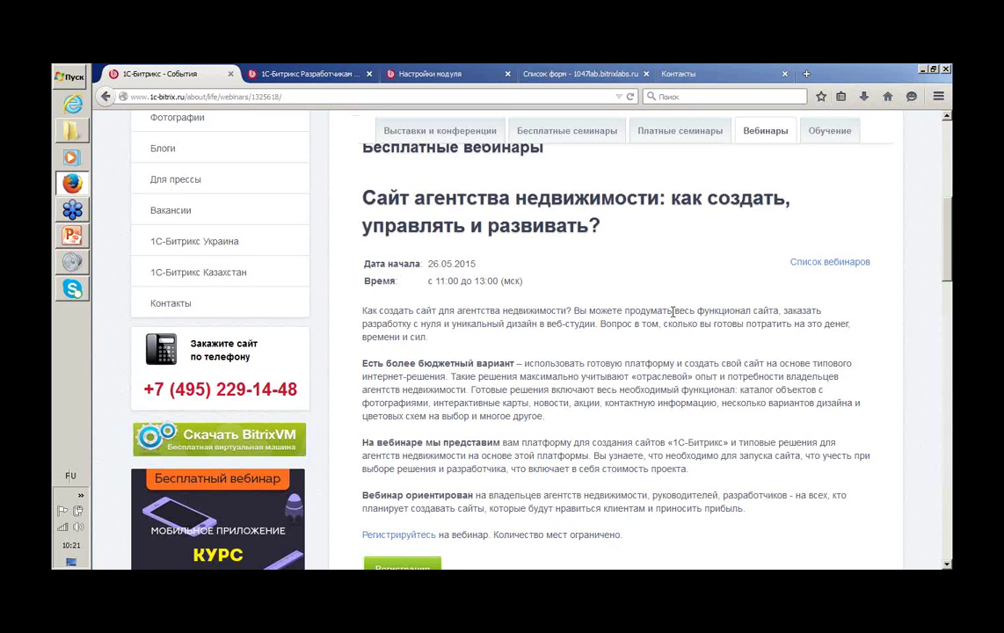
Read the programme of the webinar on real estate agency sites.
scroll(673, 316, "down", 2)
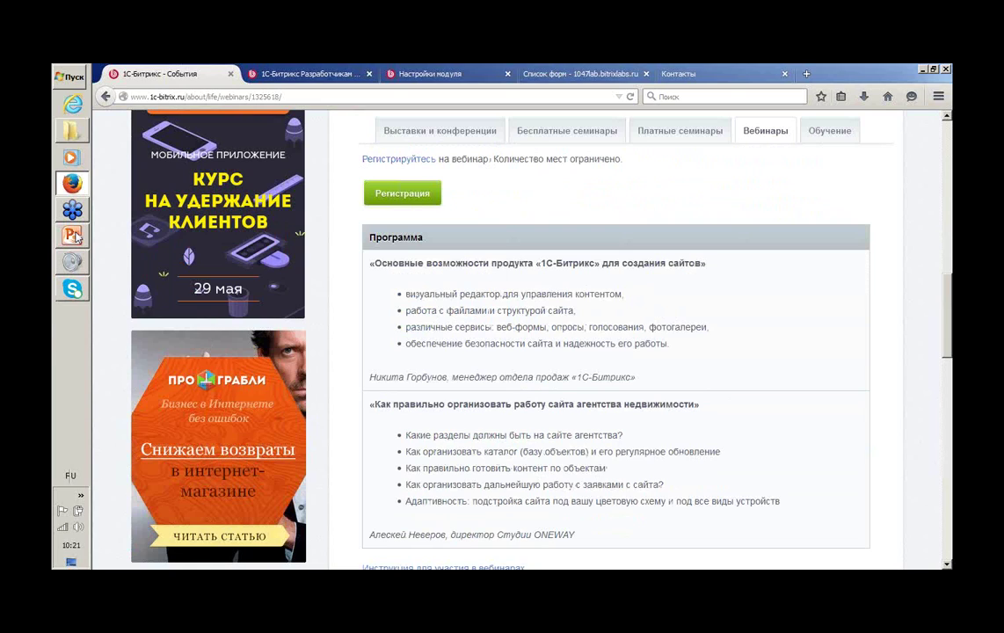
Switch to the "Интернет-магазин" presentation in PowerPoint and find the "Скорость загрузки интернет-магазина" slide.
mouse_move(76, 237)
left_click(176, 237)
scroll(198, 383, "down", 10)
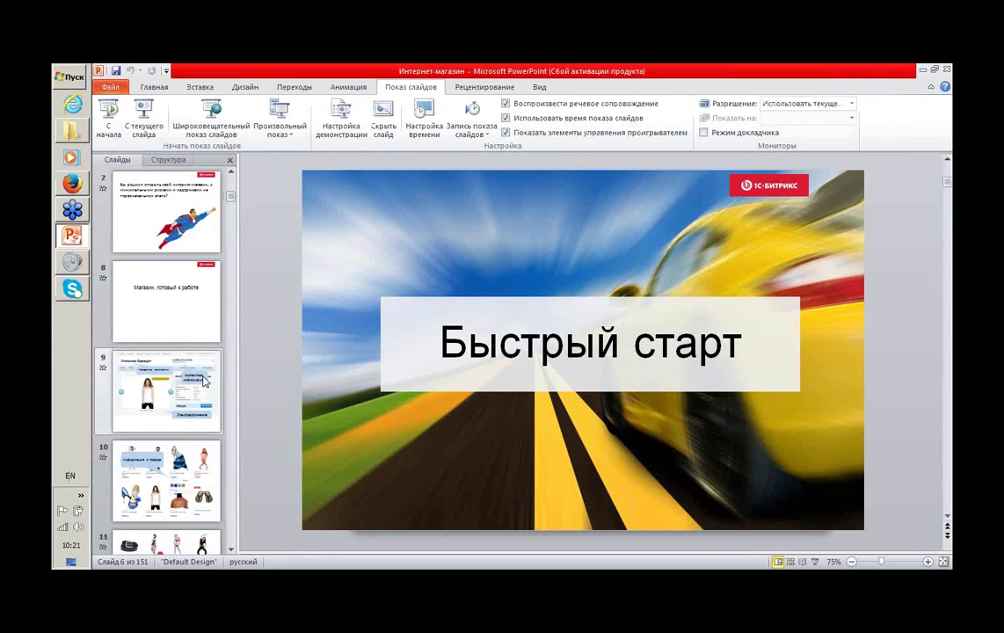
scroll(198, 382, "down", 8)
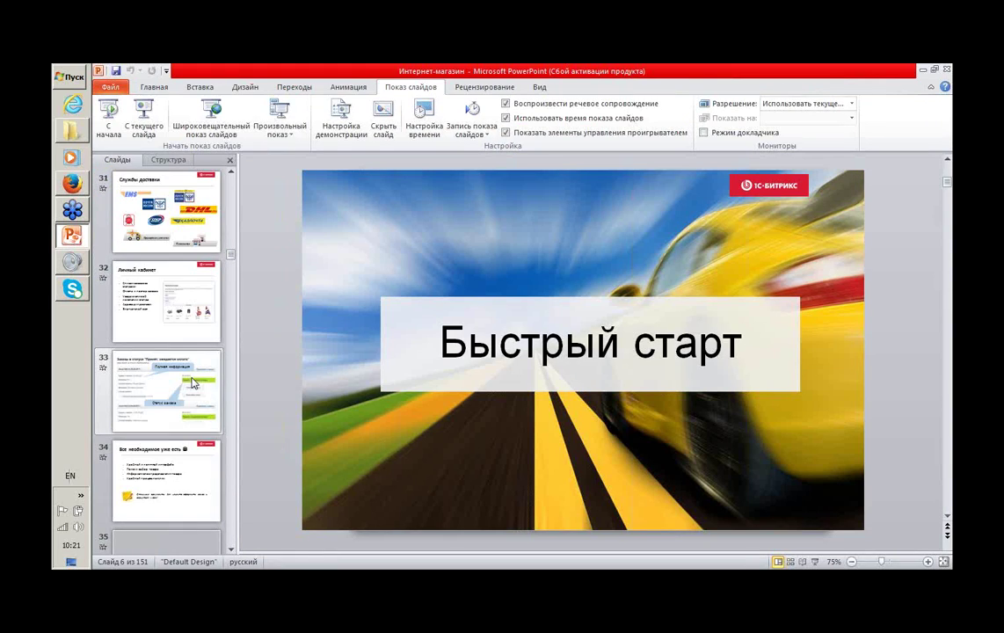
scroll(194, 383, "down", 5)
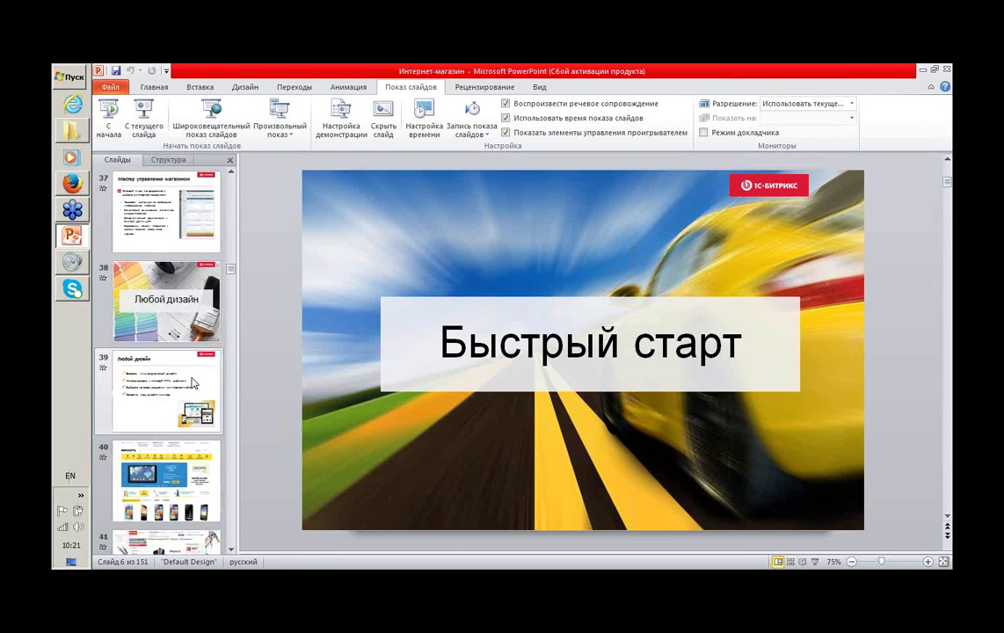
scroll(192, 382, "down", 12)
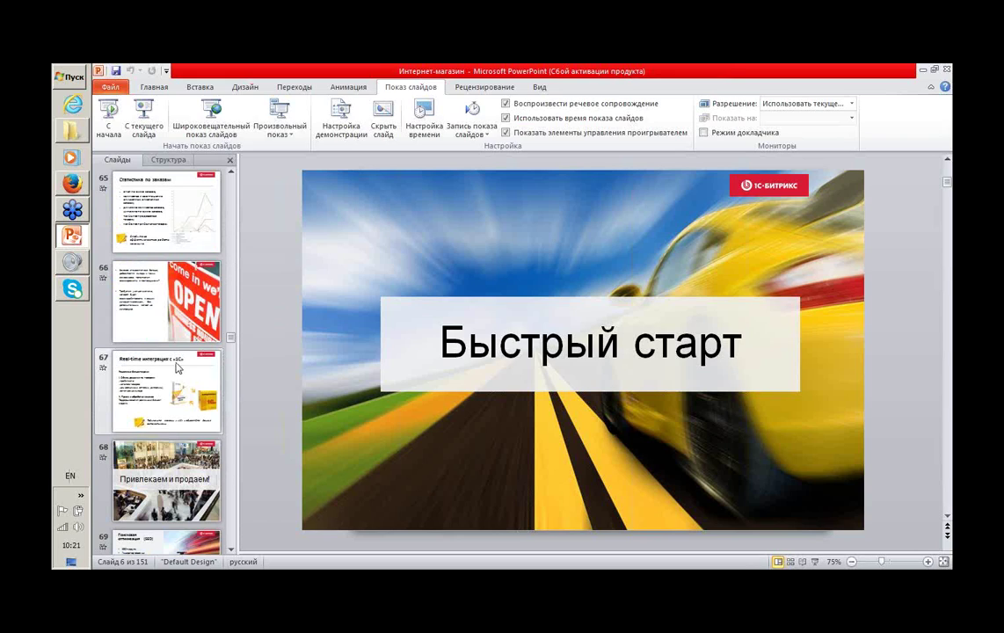
scroll(176, 367, "up", 1)
scroll(176, 368, "down", 9)
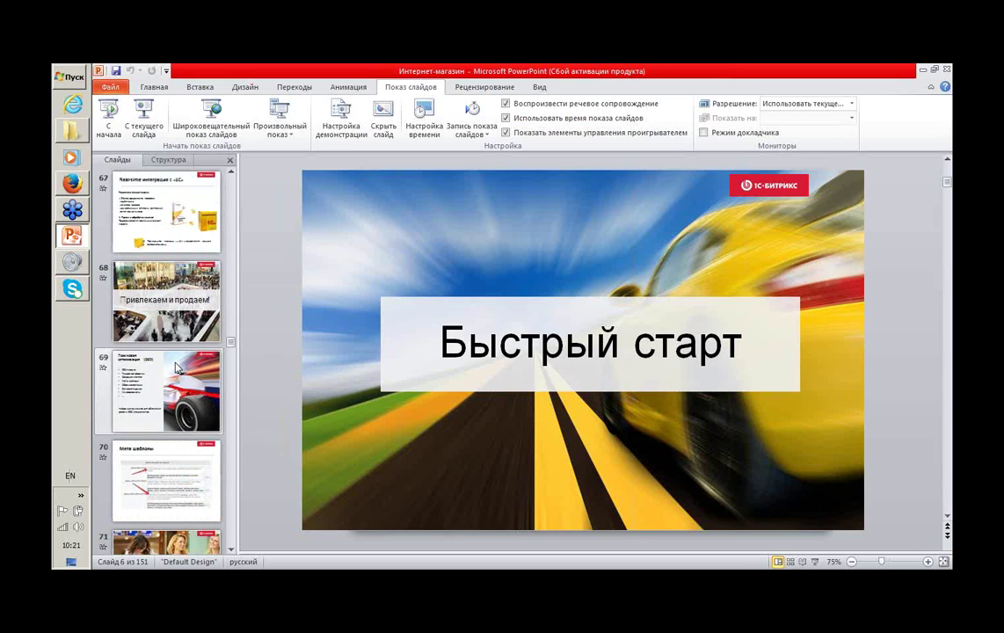
scroll(176, 367, "down", 10)
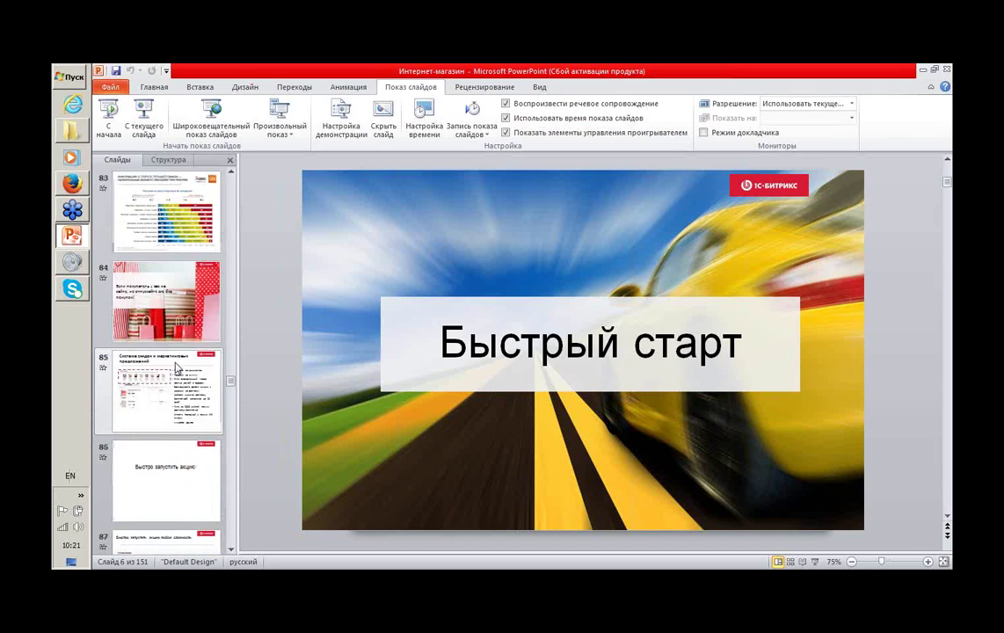
scroll(176, 367, "up", 1)
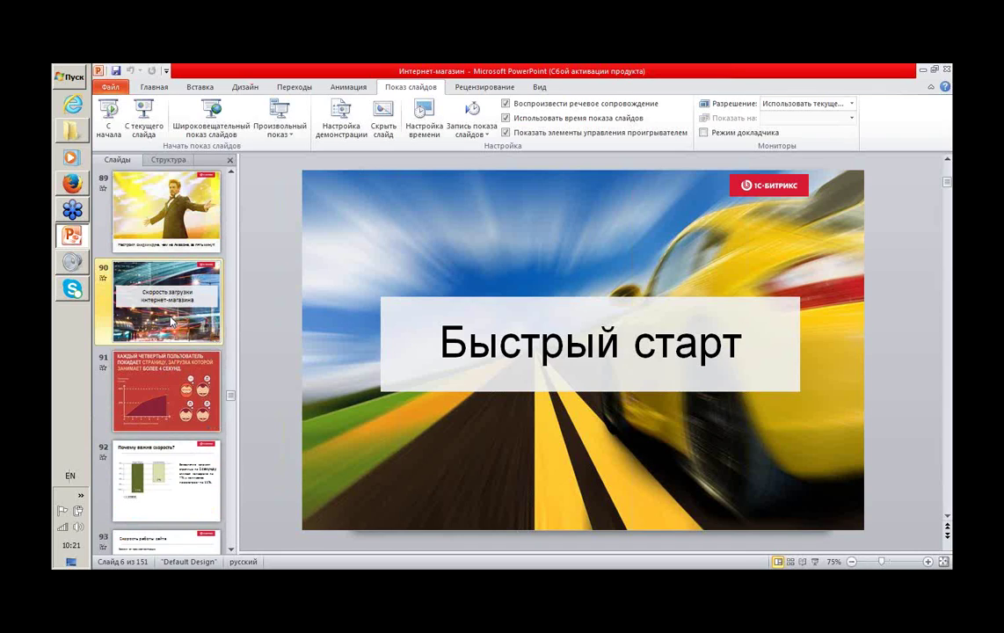